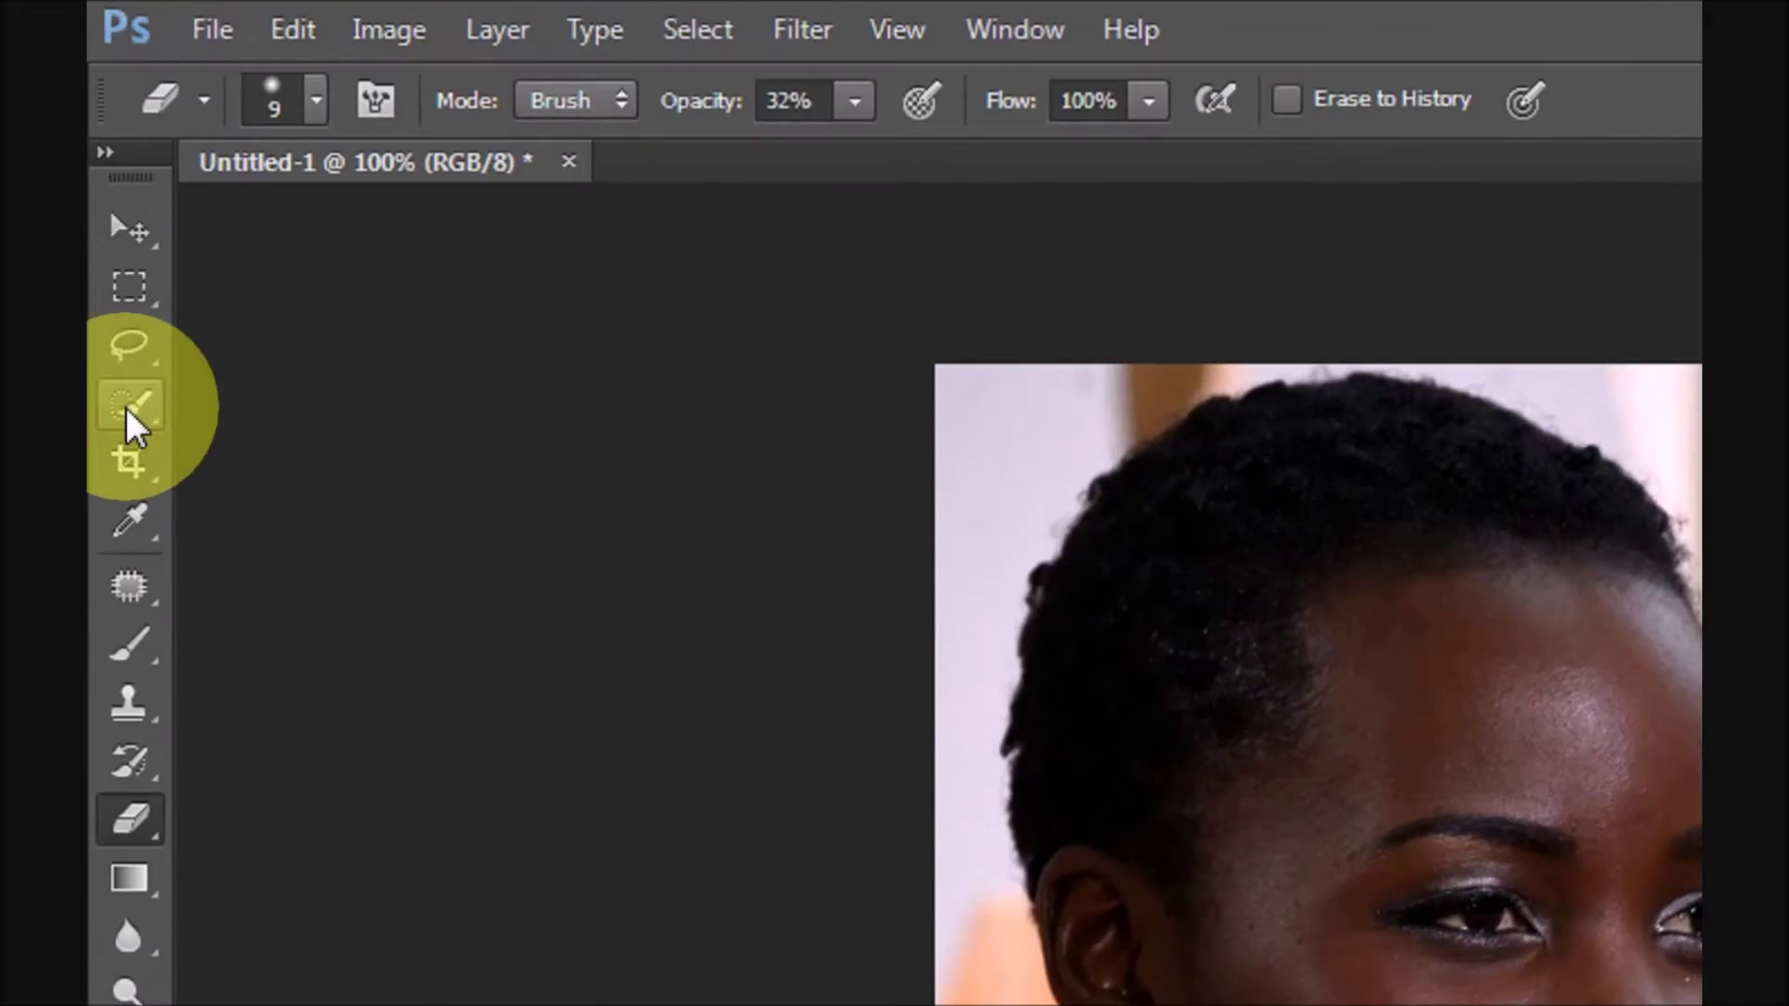
Quick-select the pearls on both sides of the neck and the drop earring.
click(107, 204)
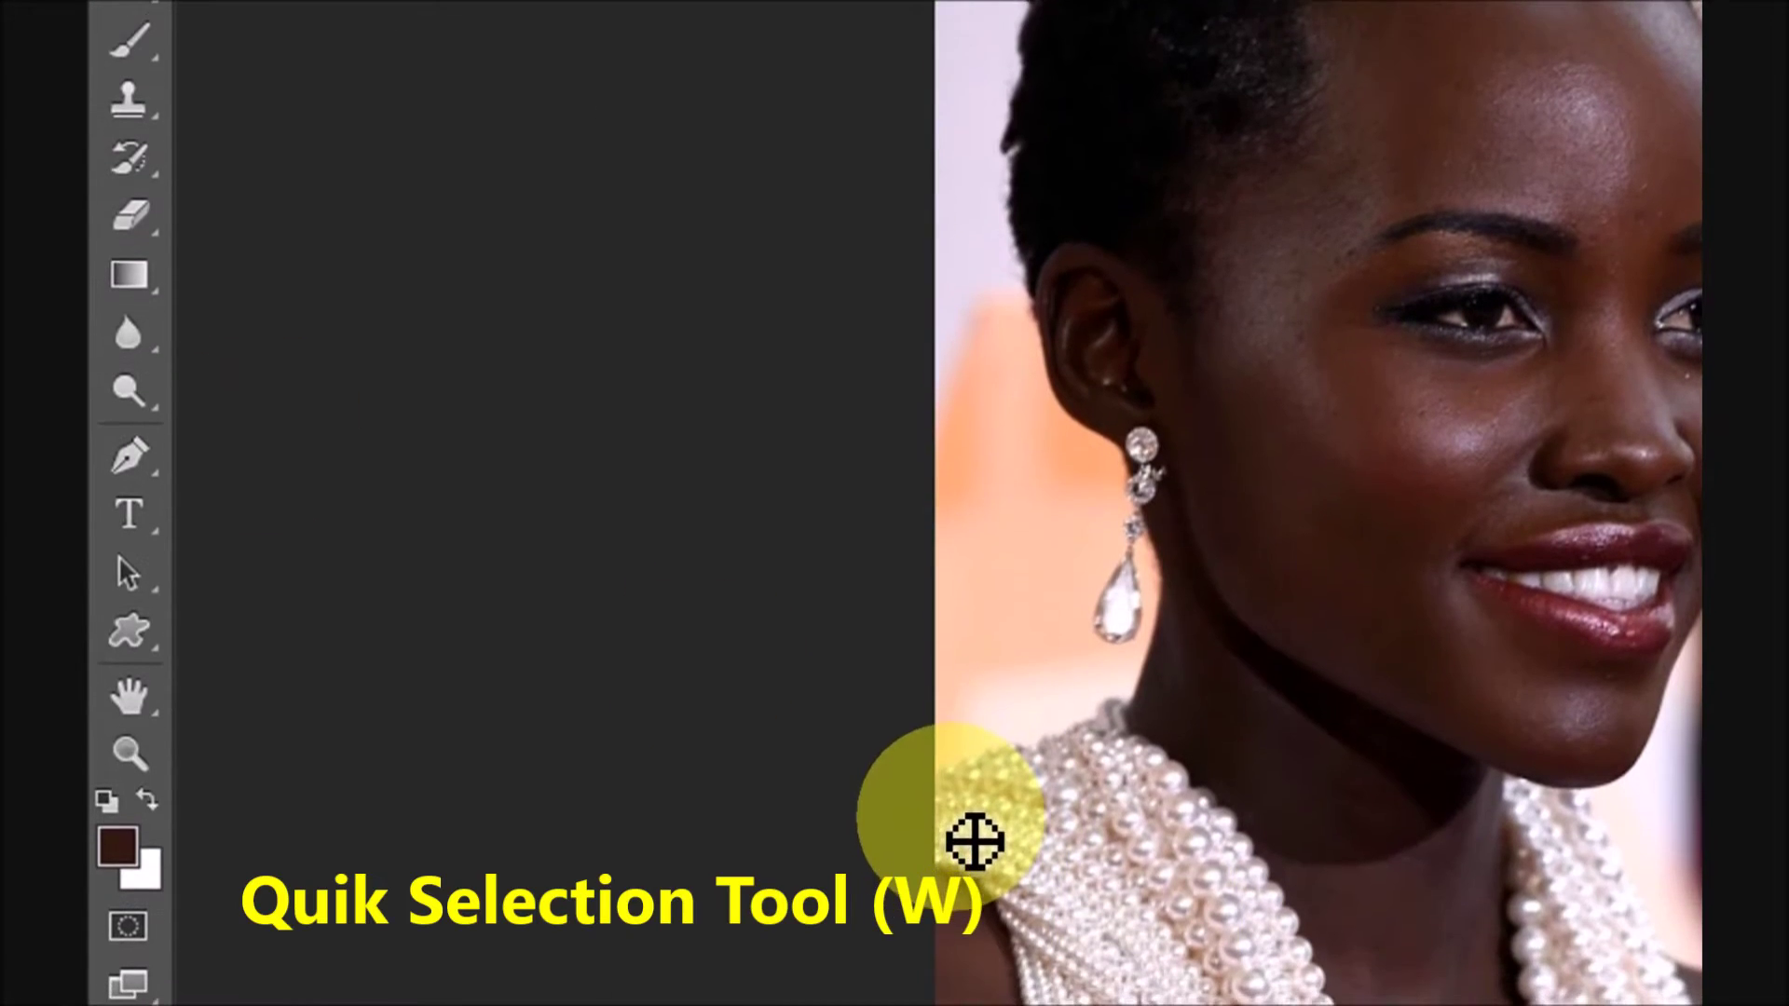
mouse_move(957, 789)
mouse_down()
mouse_move(1090, 767)
mouse_move(1298, 959)
mouse_move(1130, 847)
mouse_move(1084, 711)
mouse_up()
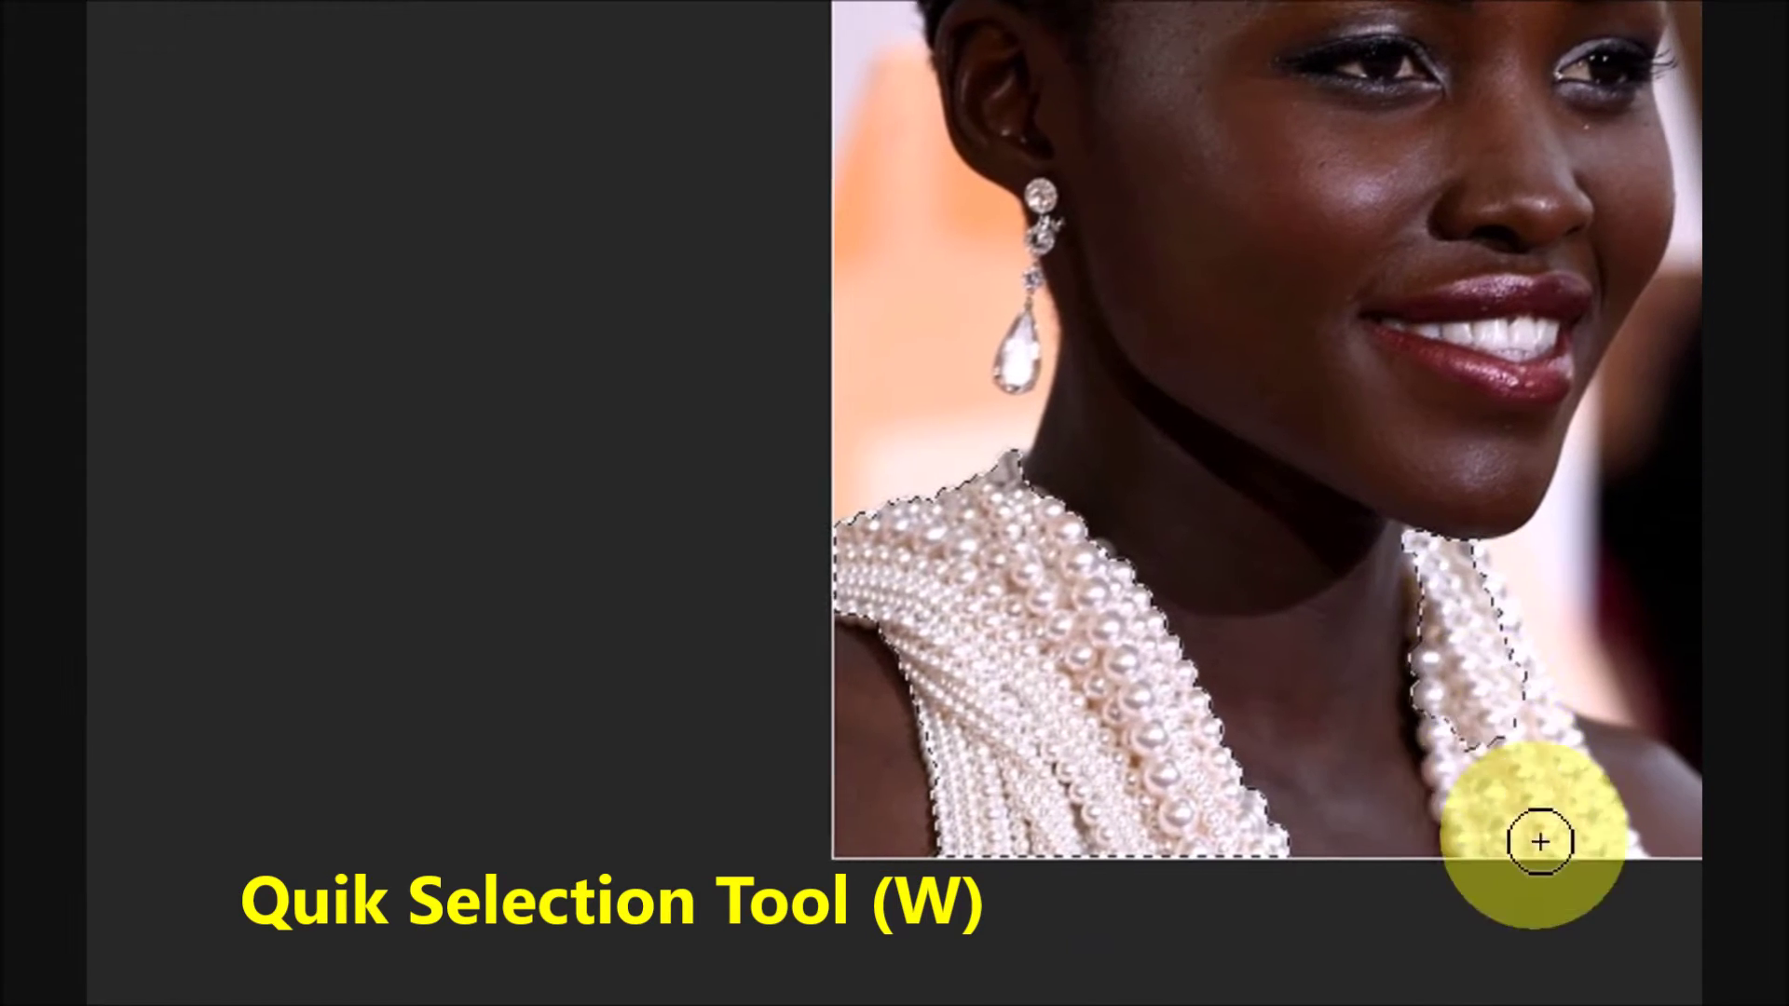
mouse_move(1457, 667)
mouse_down()
mouse_move(1450, 591)
mouse_move(1477, 679)
mouse_up()
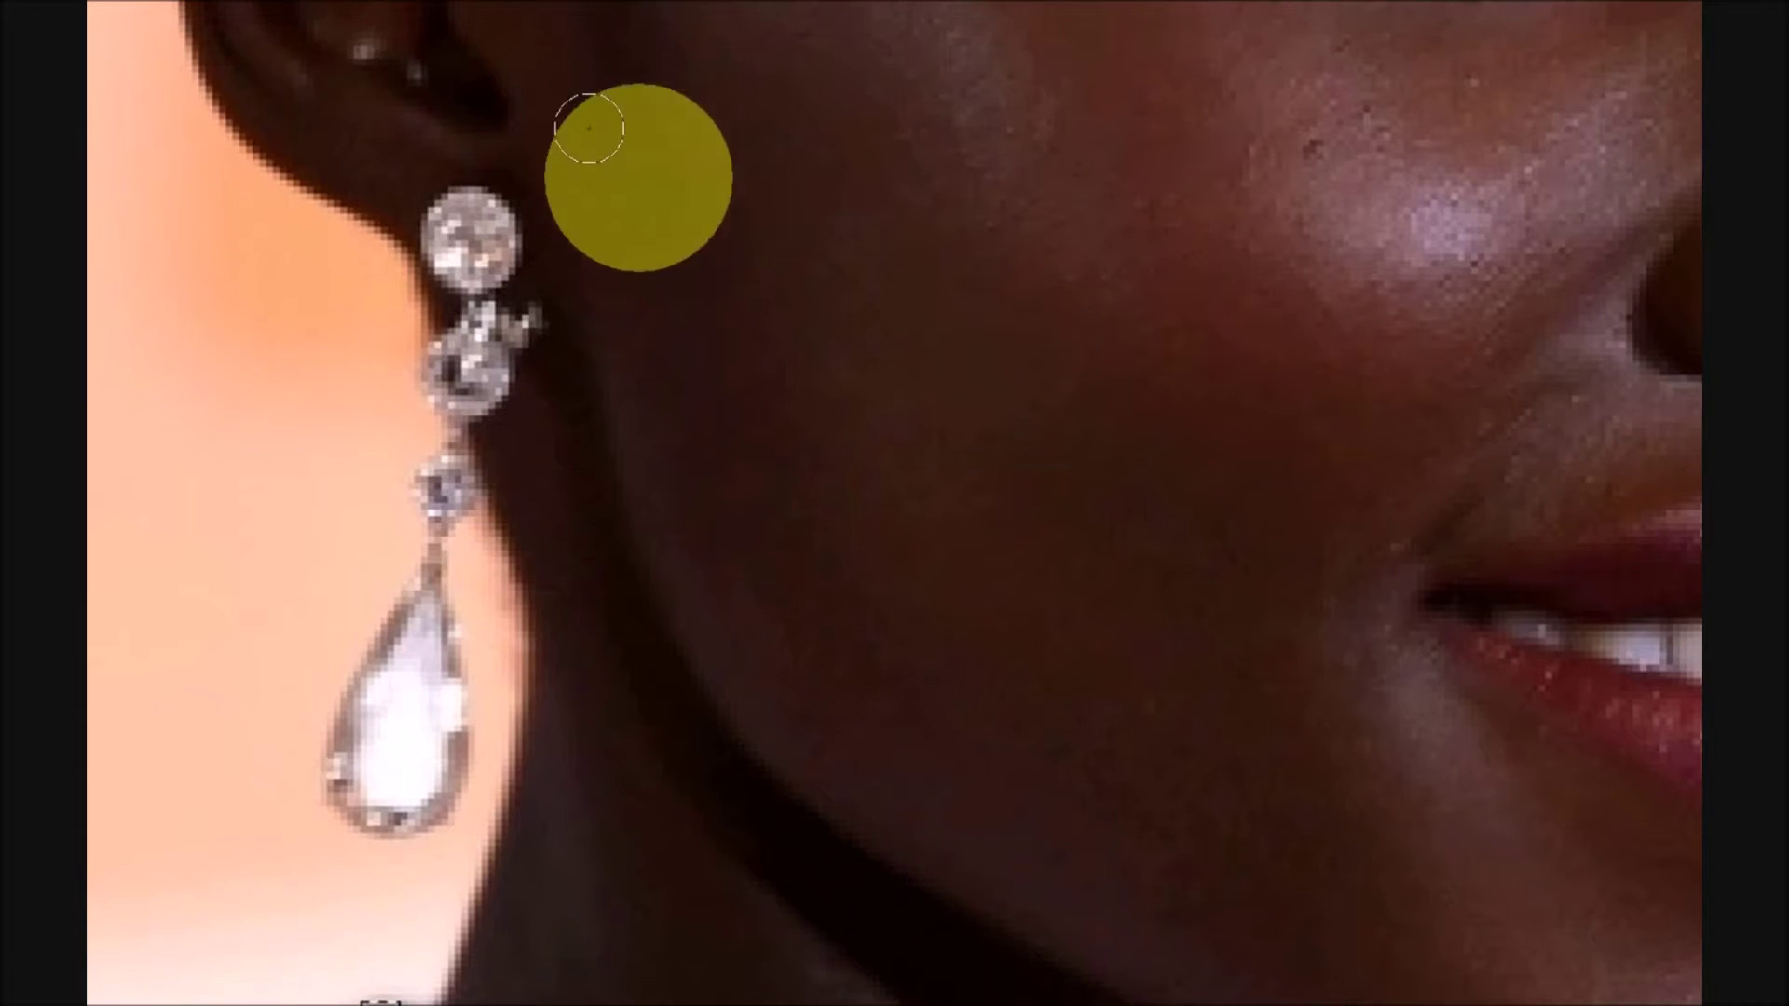
mouse_move(456, 234)
mouse_down()
mouse_move(474, 334)
mouse_move(441, 471)
mouse_move(435, 618)
mouse_move(395, 759)
mouse_move(351, 779)
mouse_move(407, 790)
mouse_move(447, 575)
mouse_up()
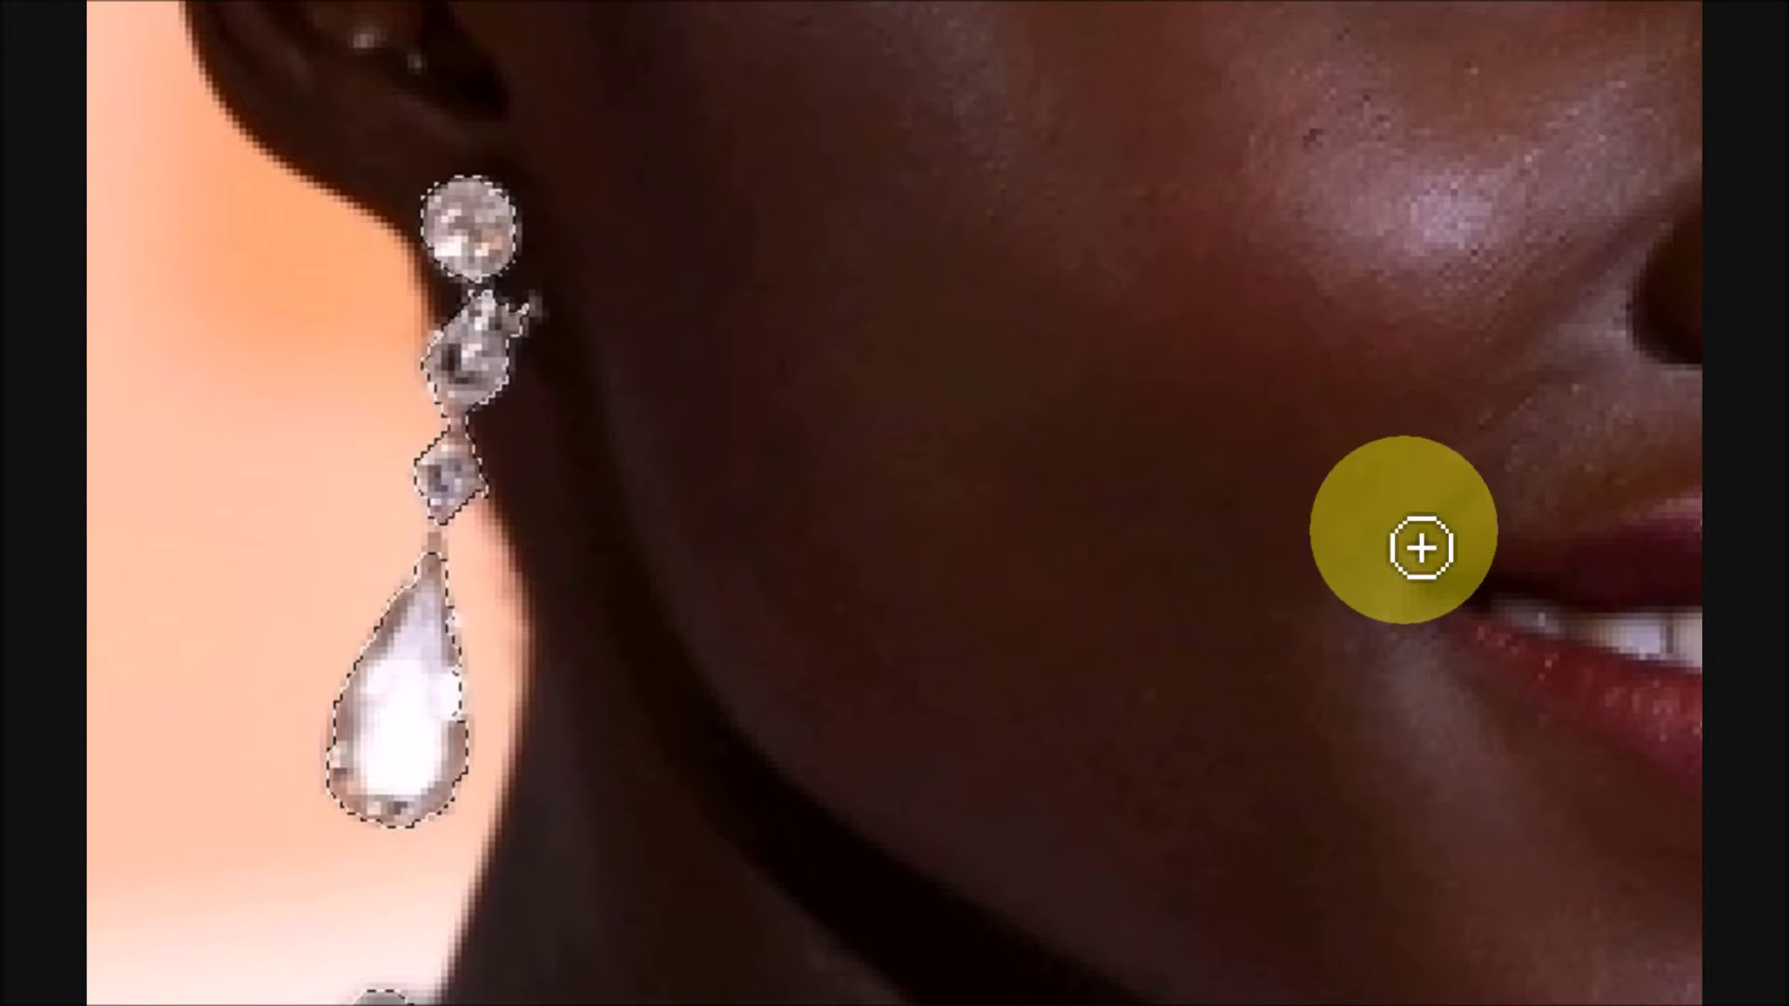
scroll(1404, 533, down, 5)
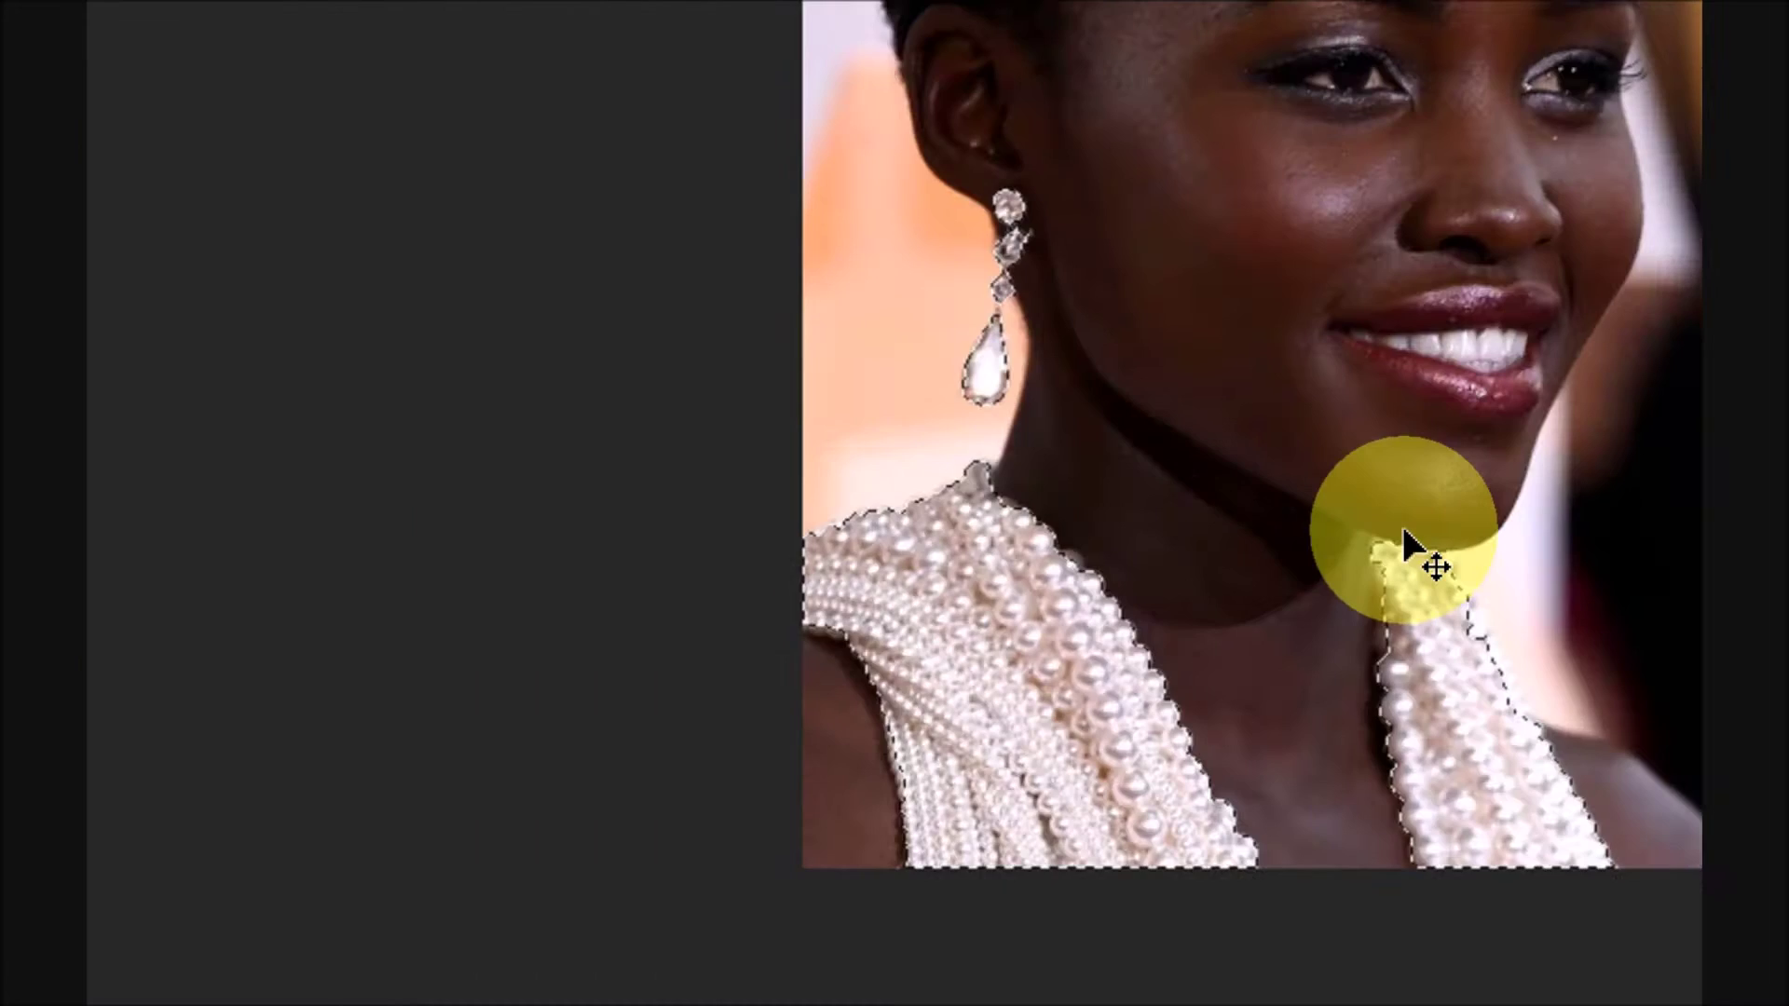
scroll(1416, 549, down, 2)
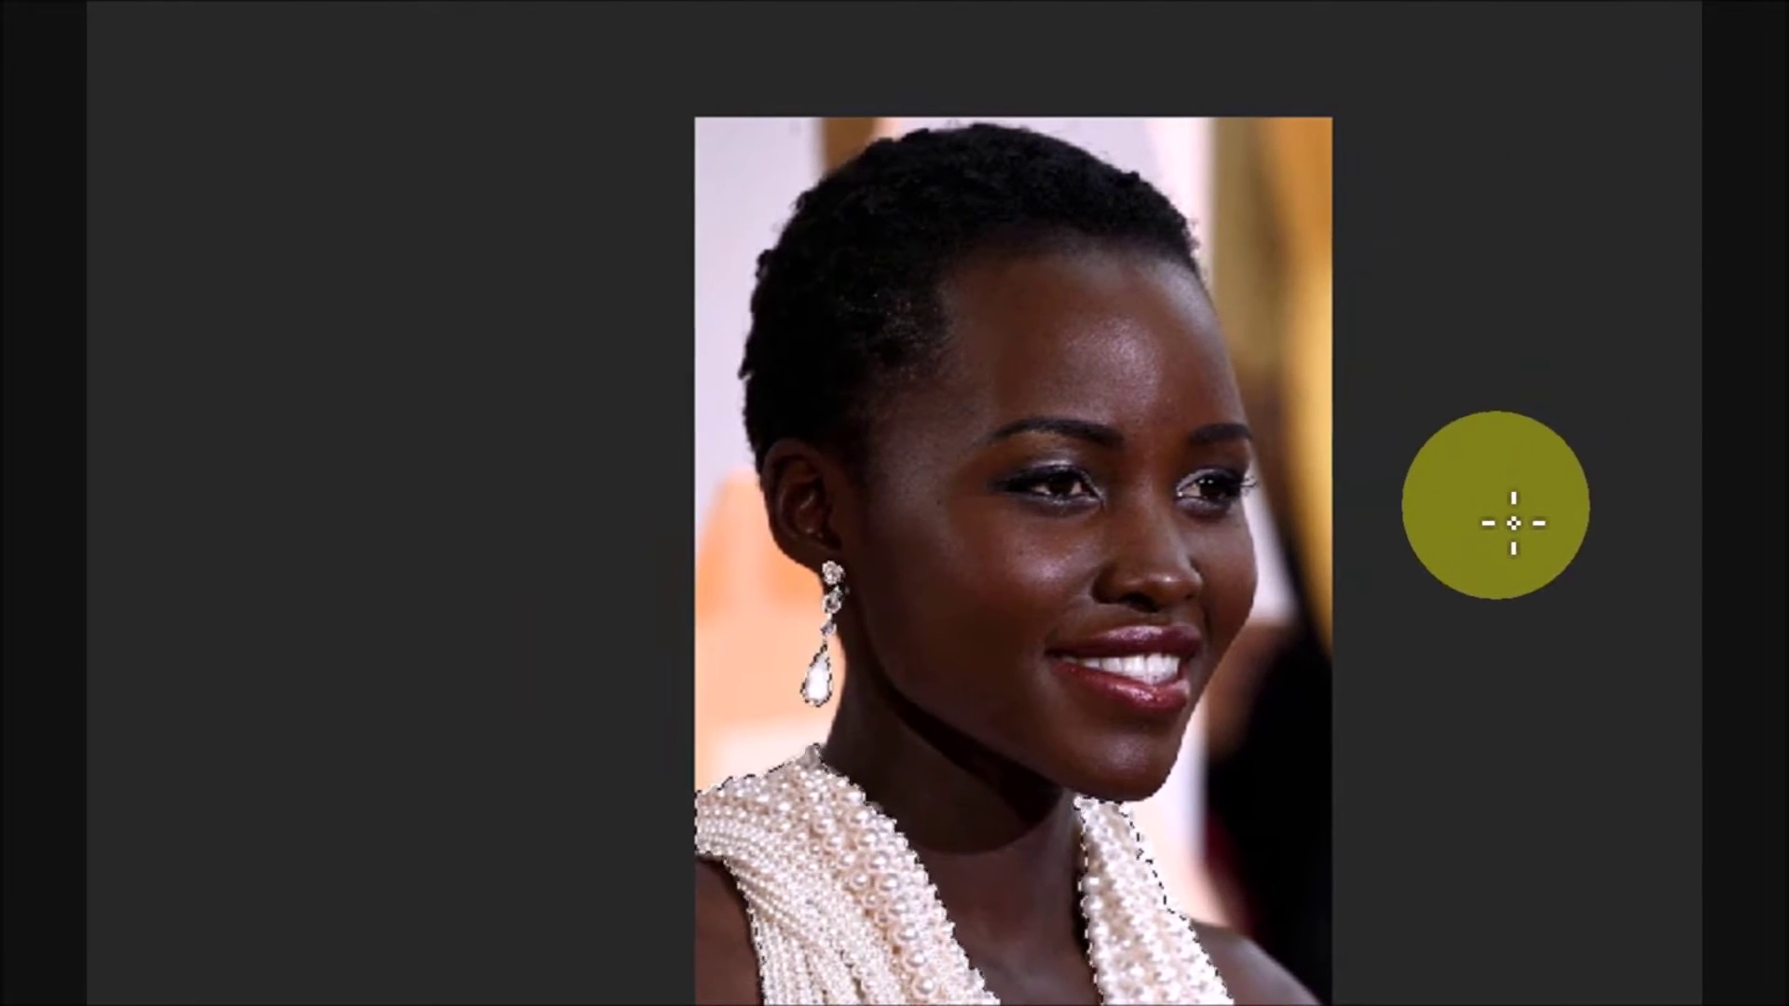
scroll(1516, 519, up, 2)
scroll(745, 838, down, 5)
click(691, 775)
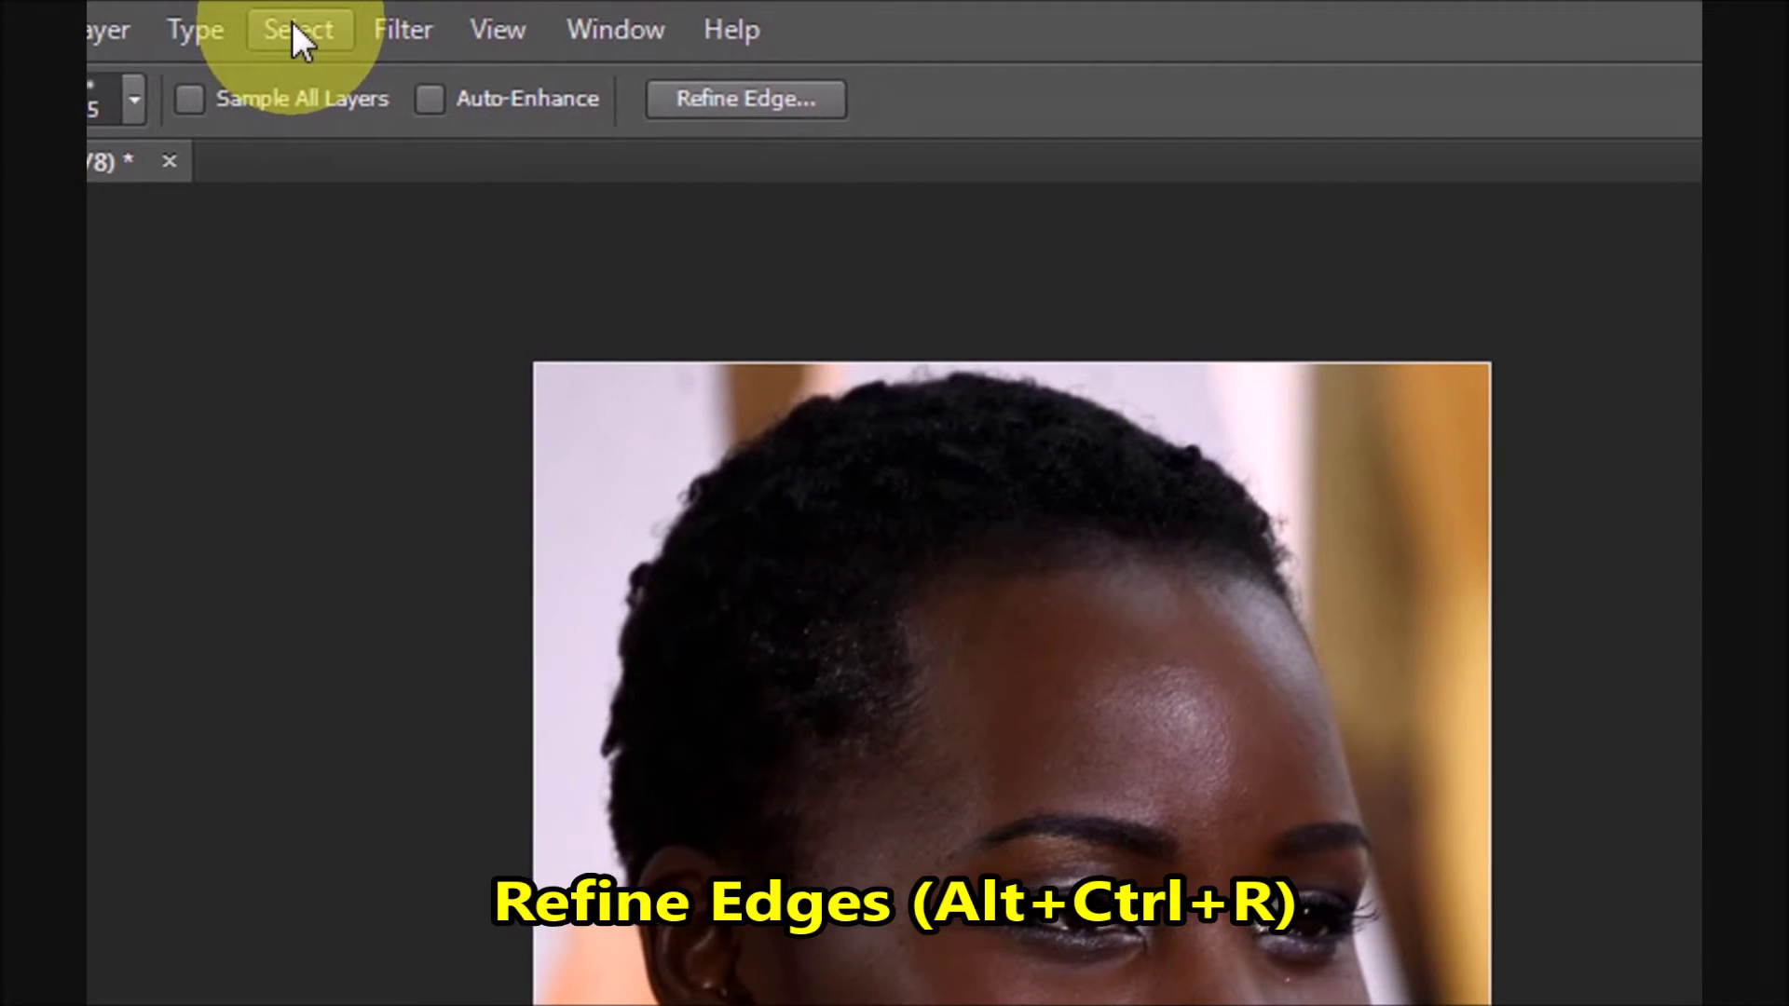
Refine the jewellery selection edge with Feather 3.6 px and Smooth 11.
click(314, 26)
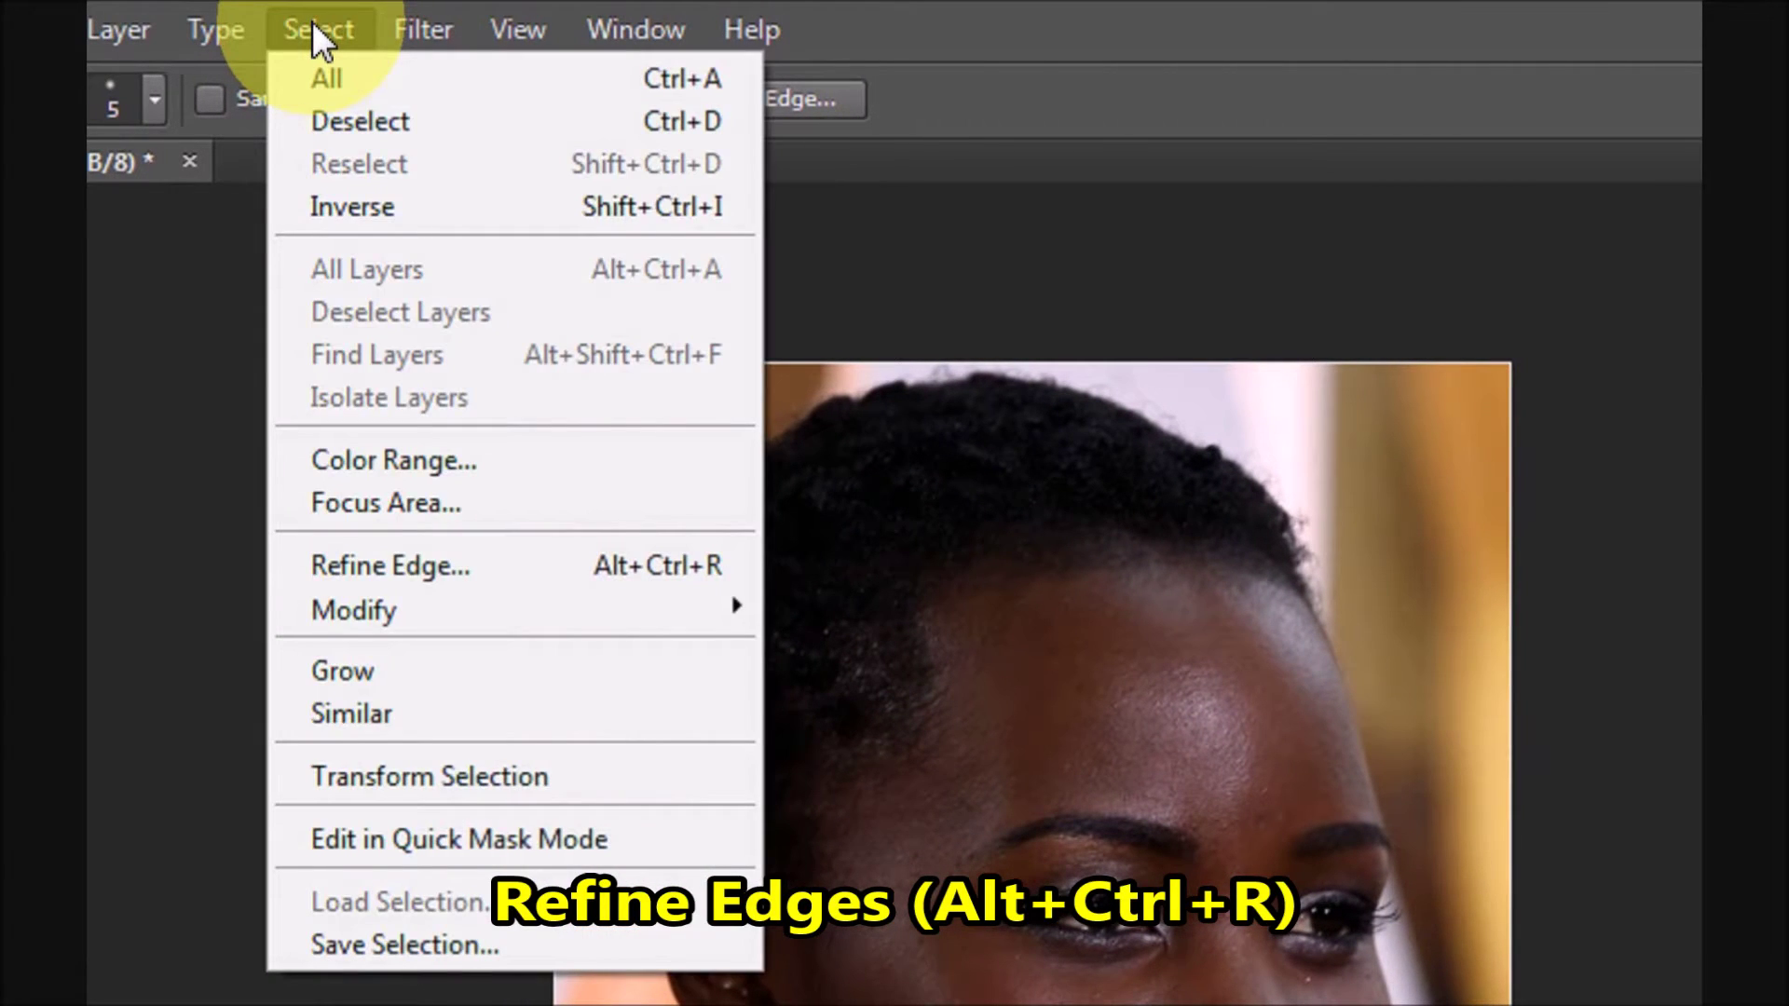
click(604, 545)
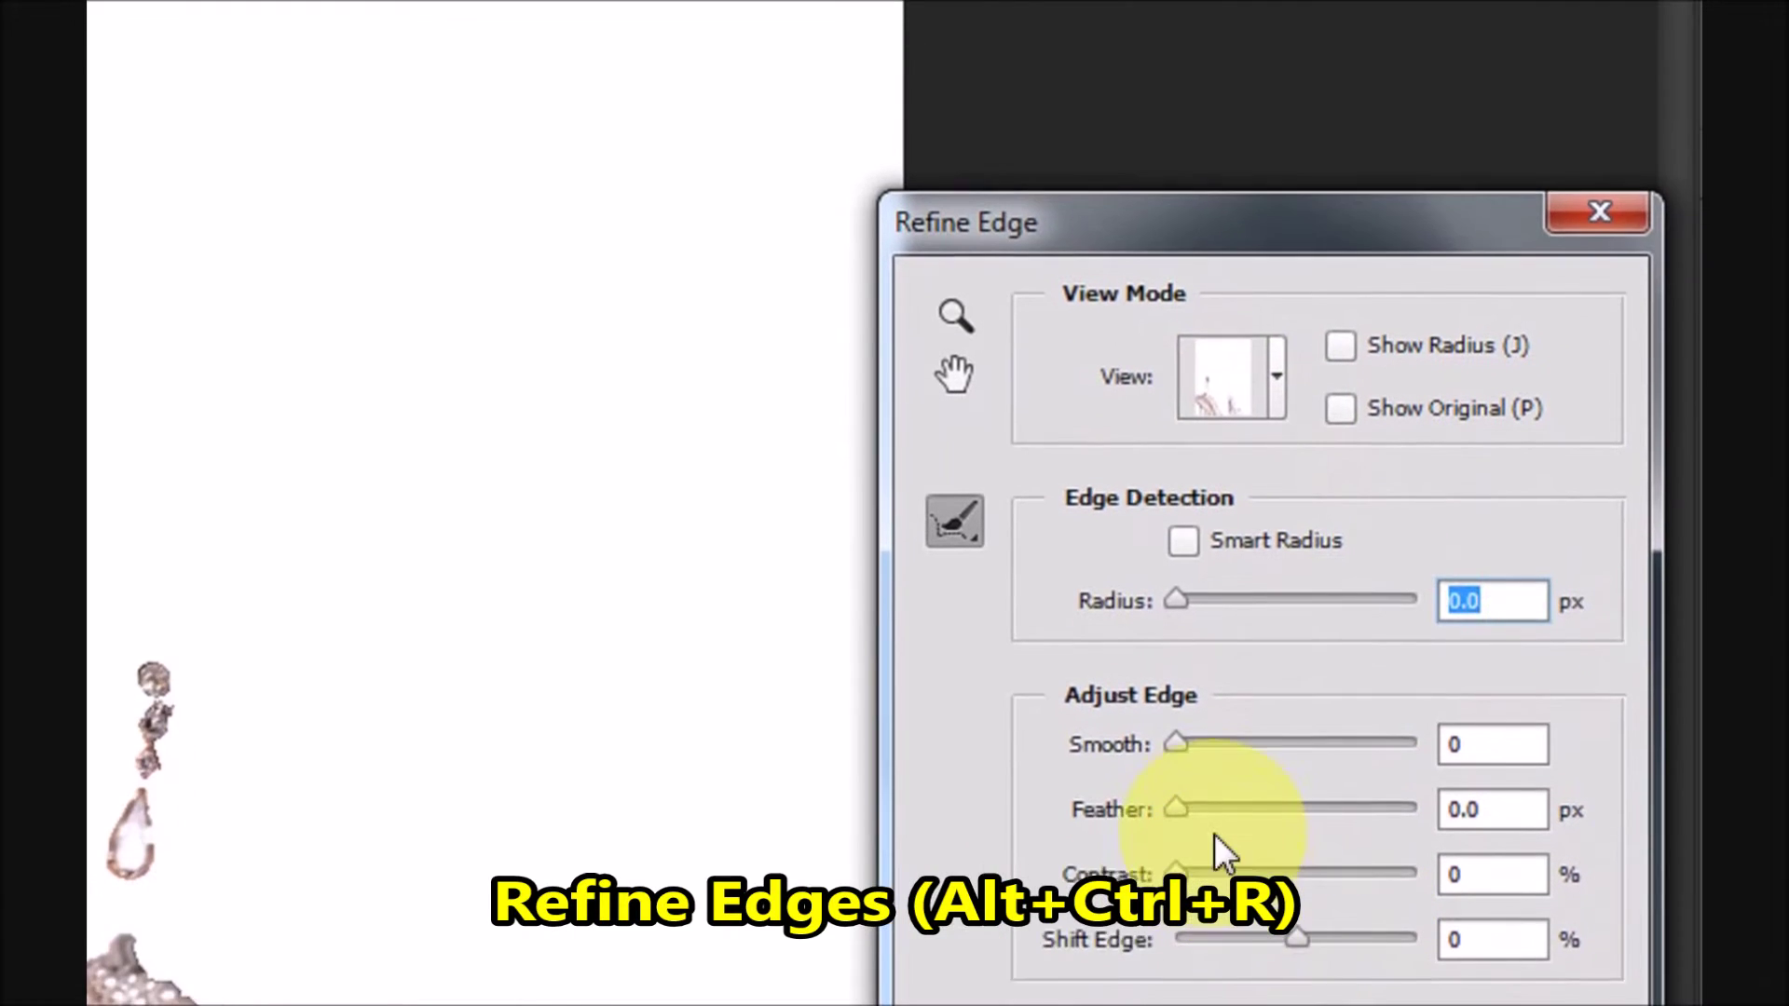
click(1217, 781)
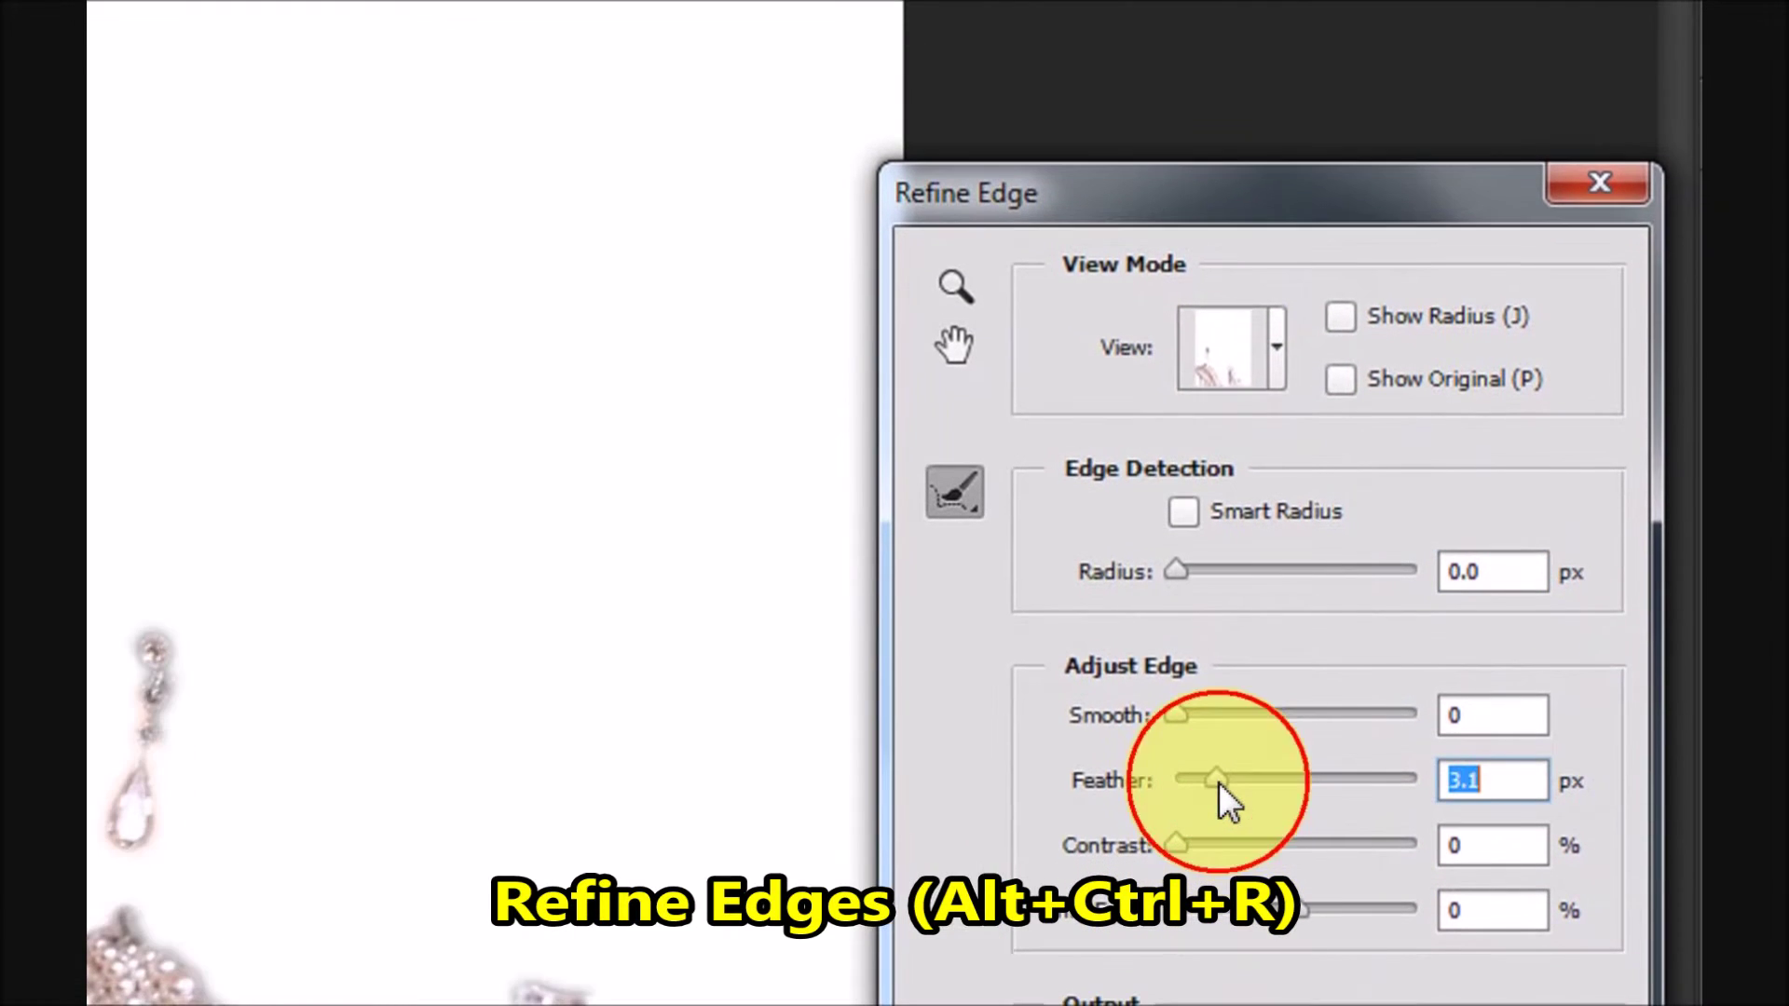
drag(1235, 779, 1223, 779)
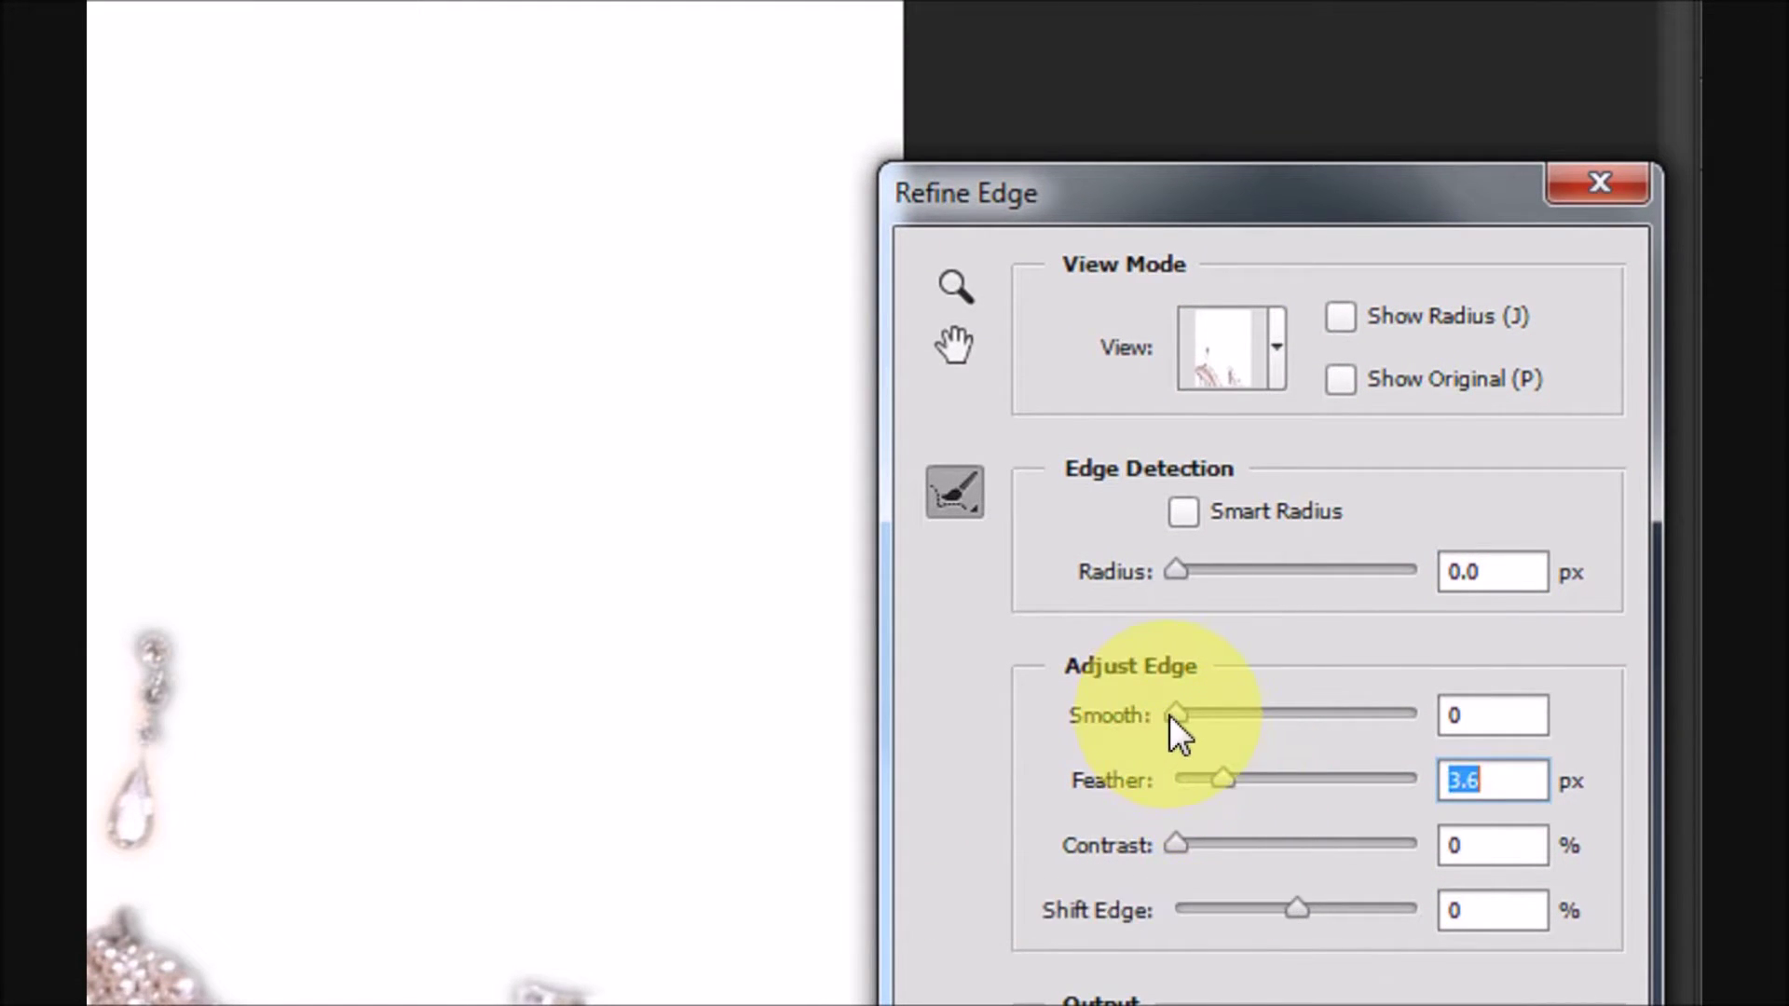
drag(1171, 714, 1210, 718)
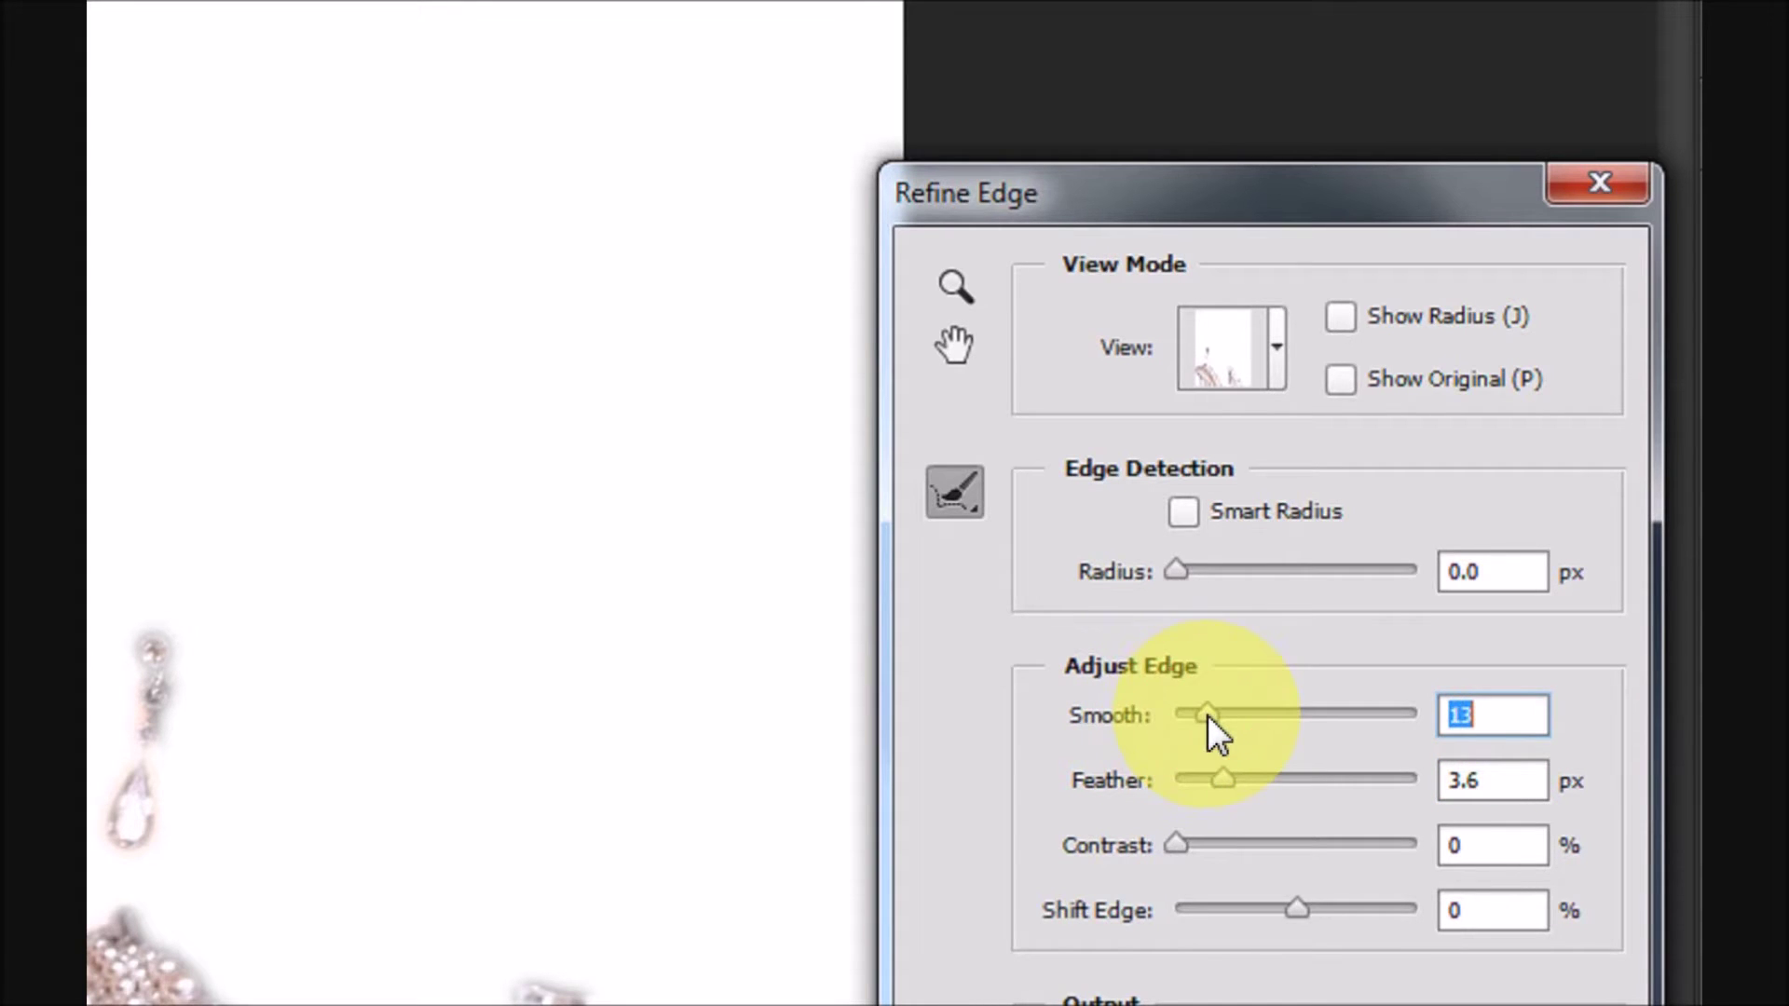
drag(1209, 718, 1204, 717)
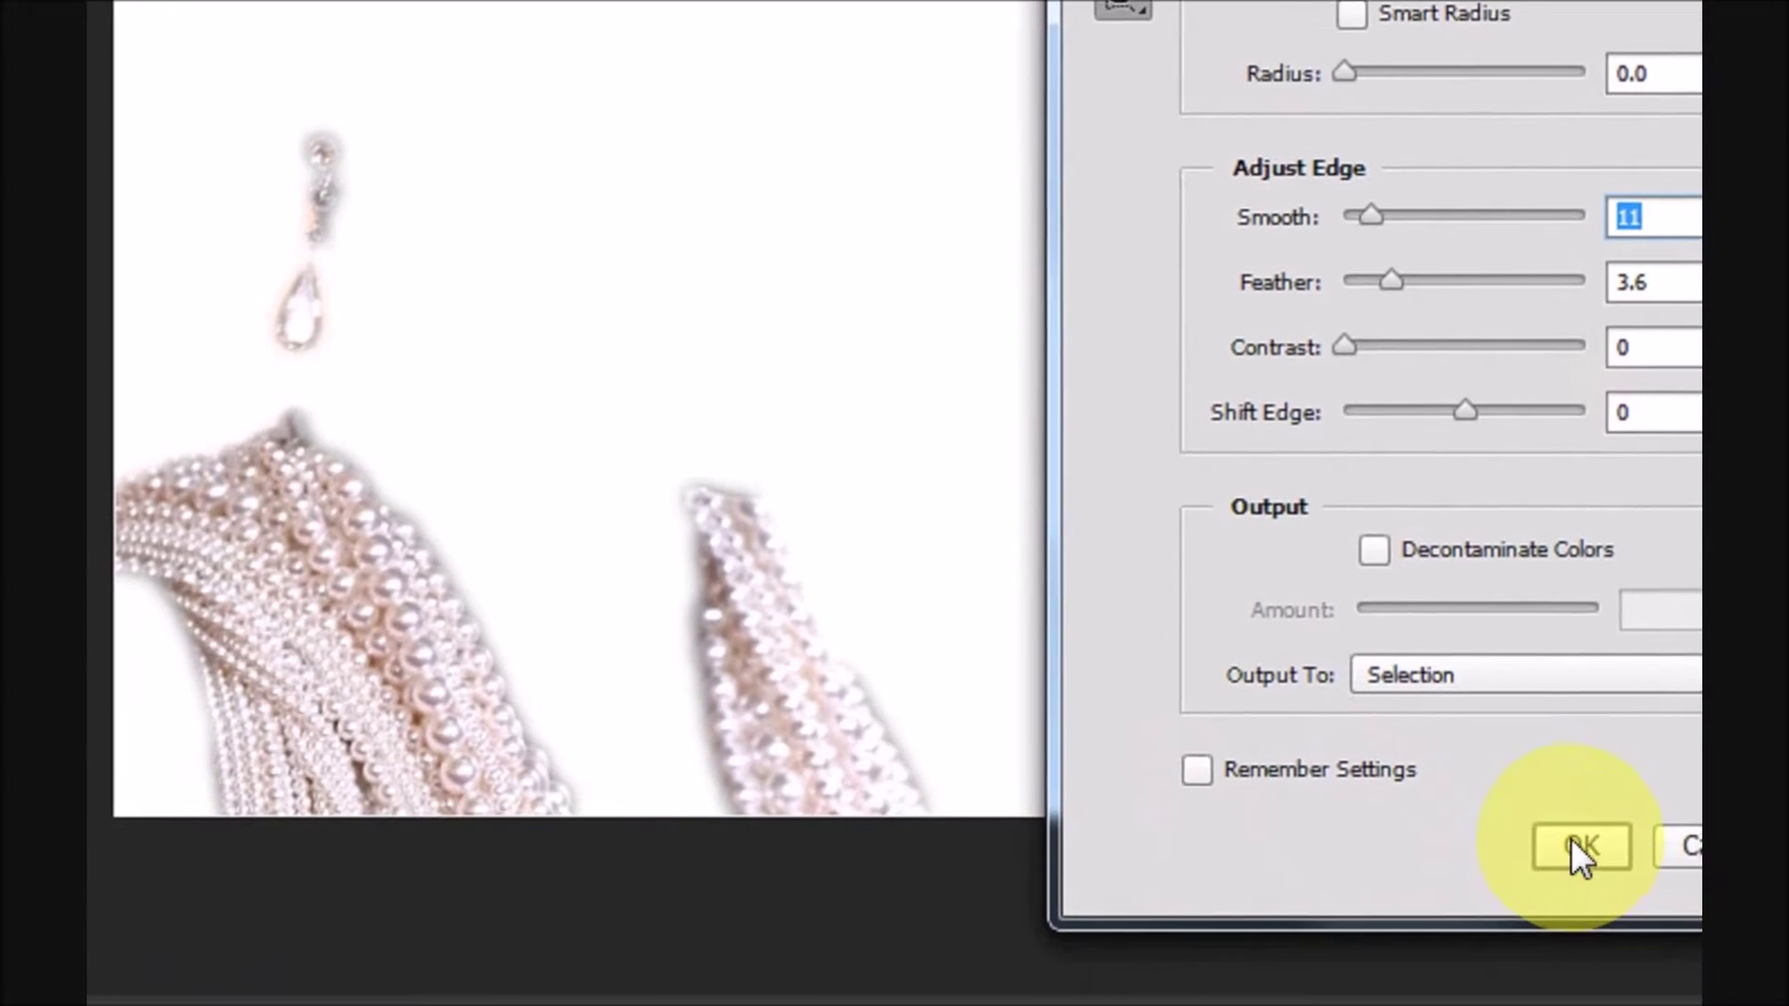
click(1631, 962)
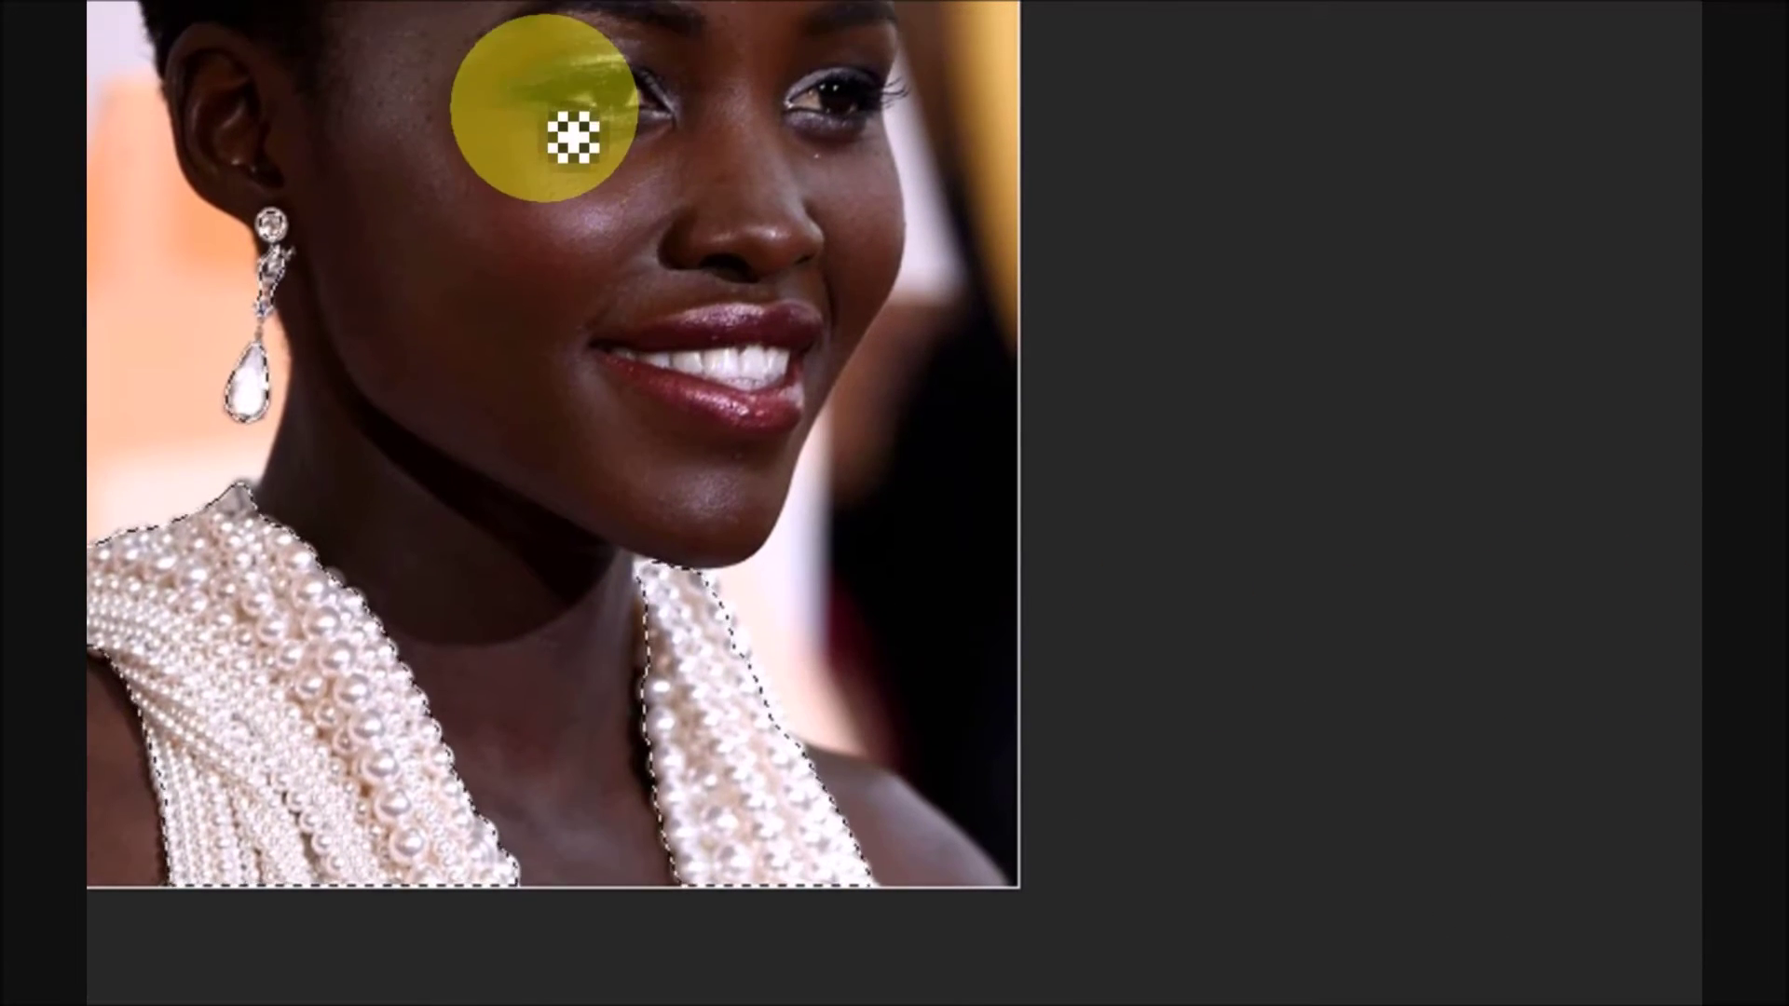
Invert the jewellery selection and copy everything else onto new Layer 1.
key(ctrl+shift+i)
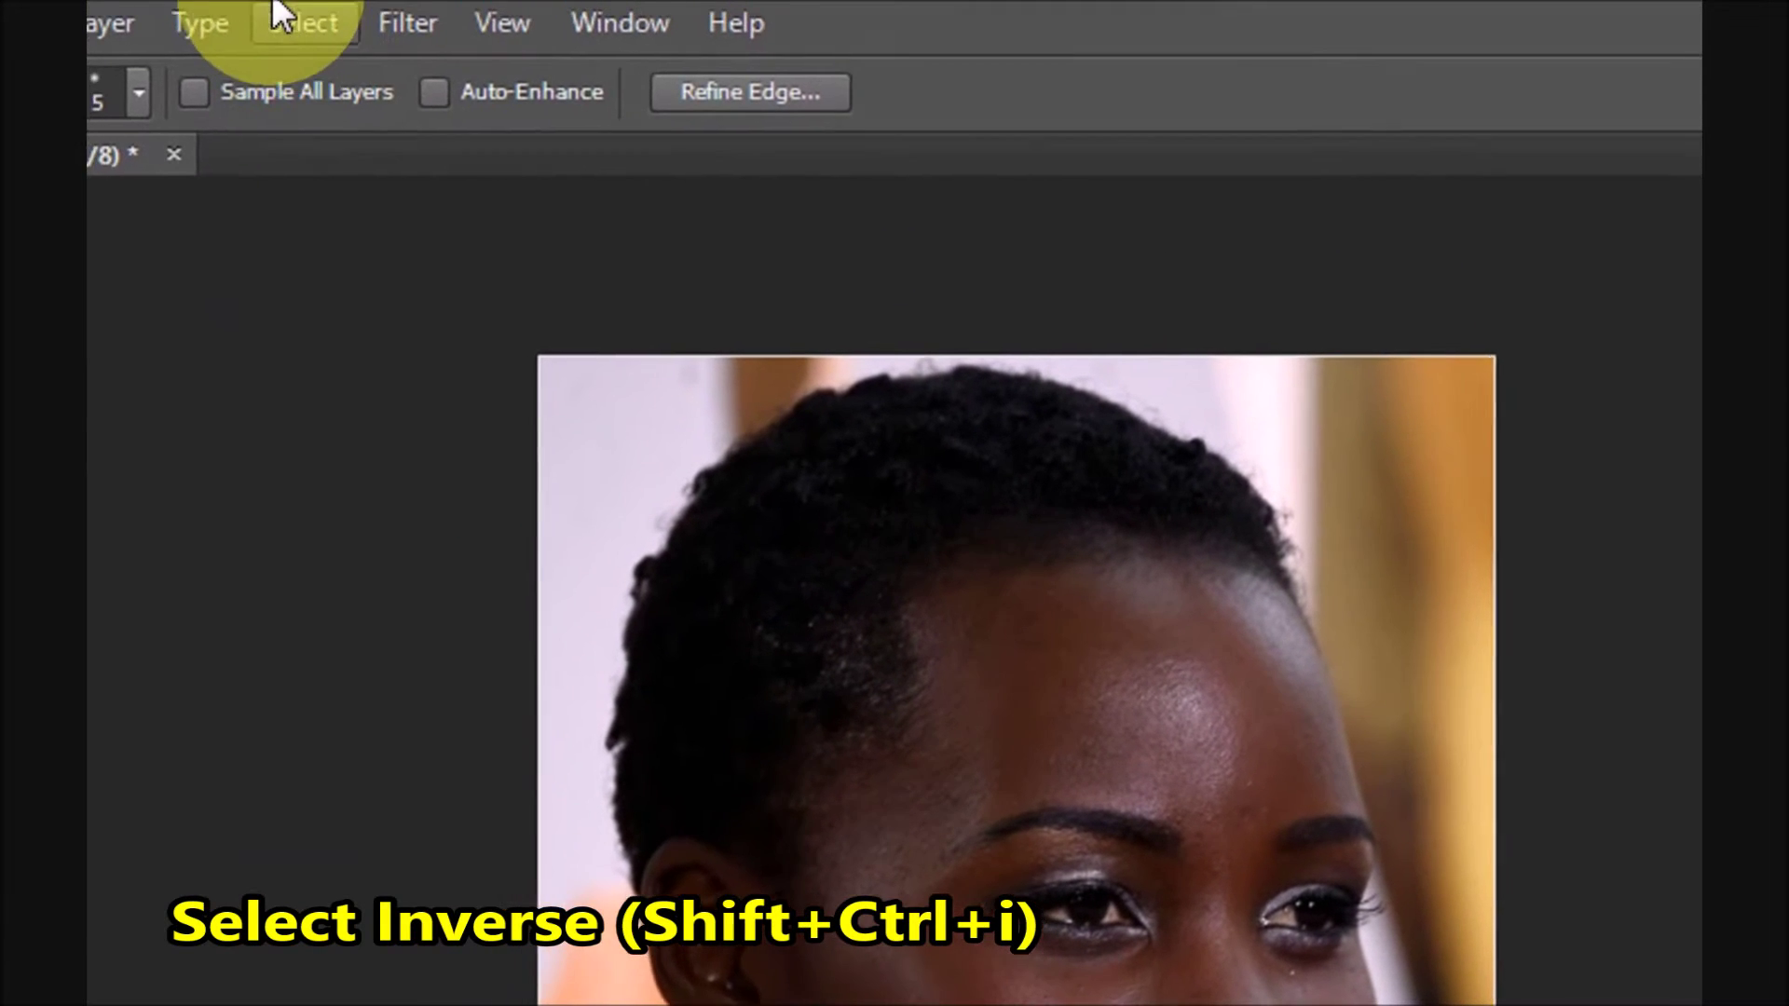
click(321, 17)
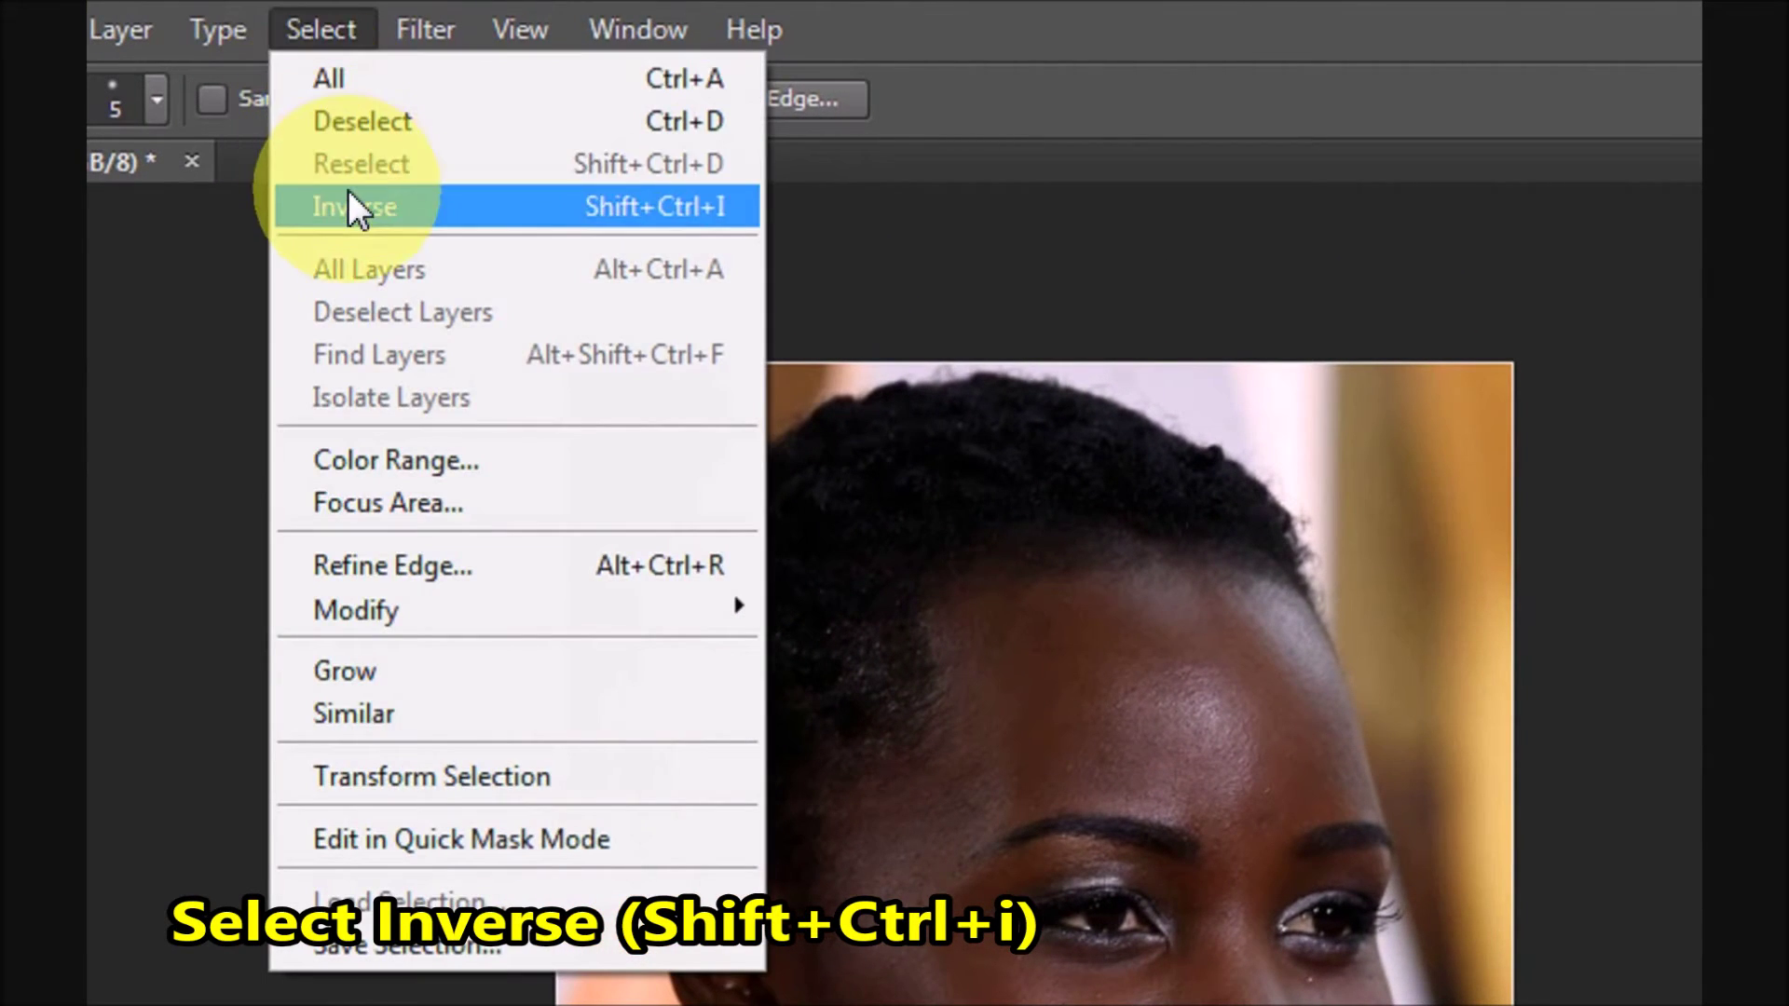
click(349, 188)
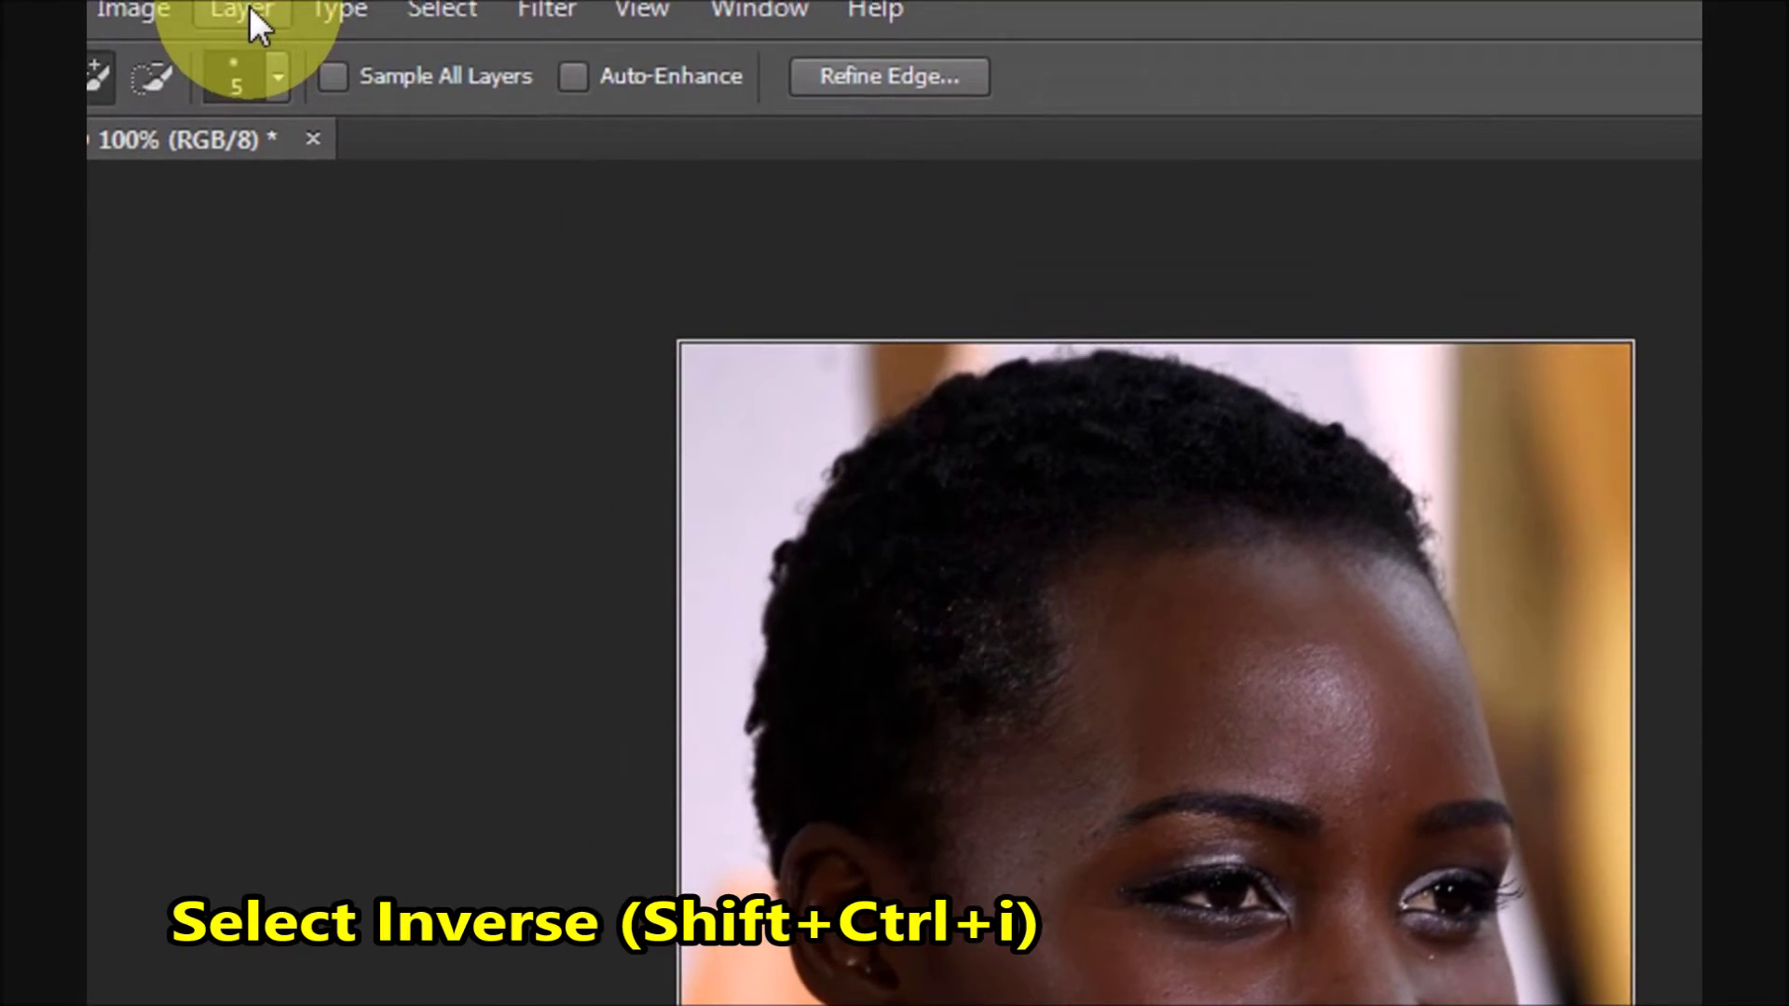
click(303, 29)
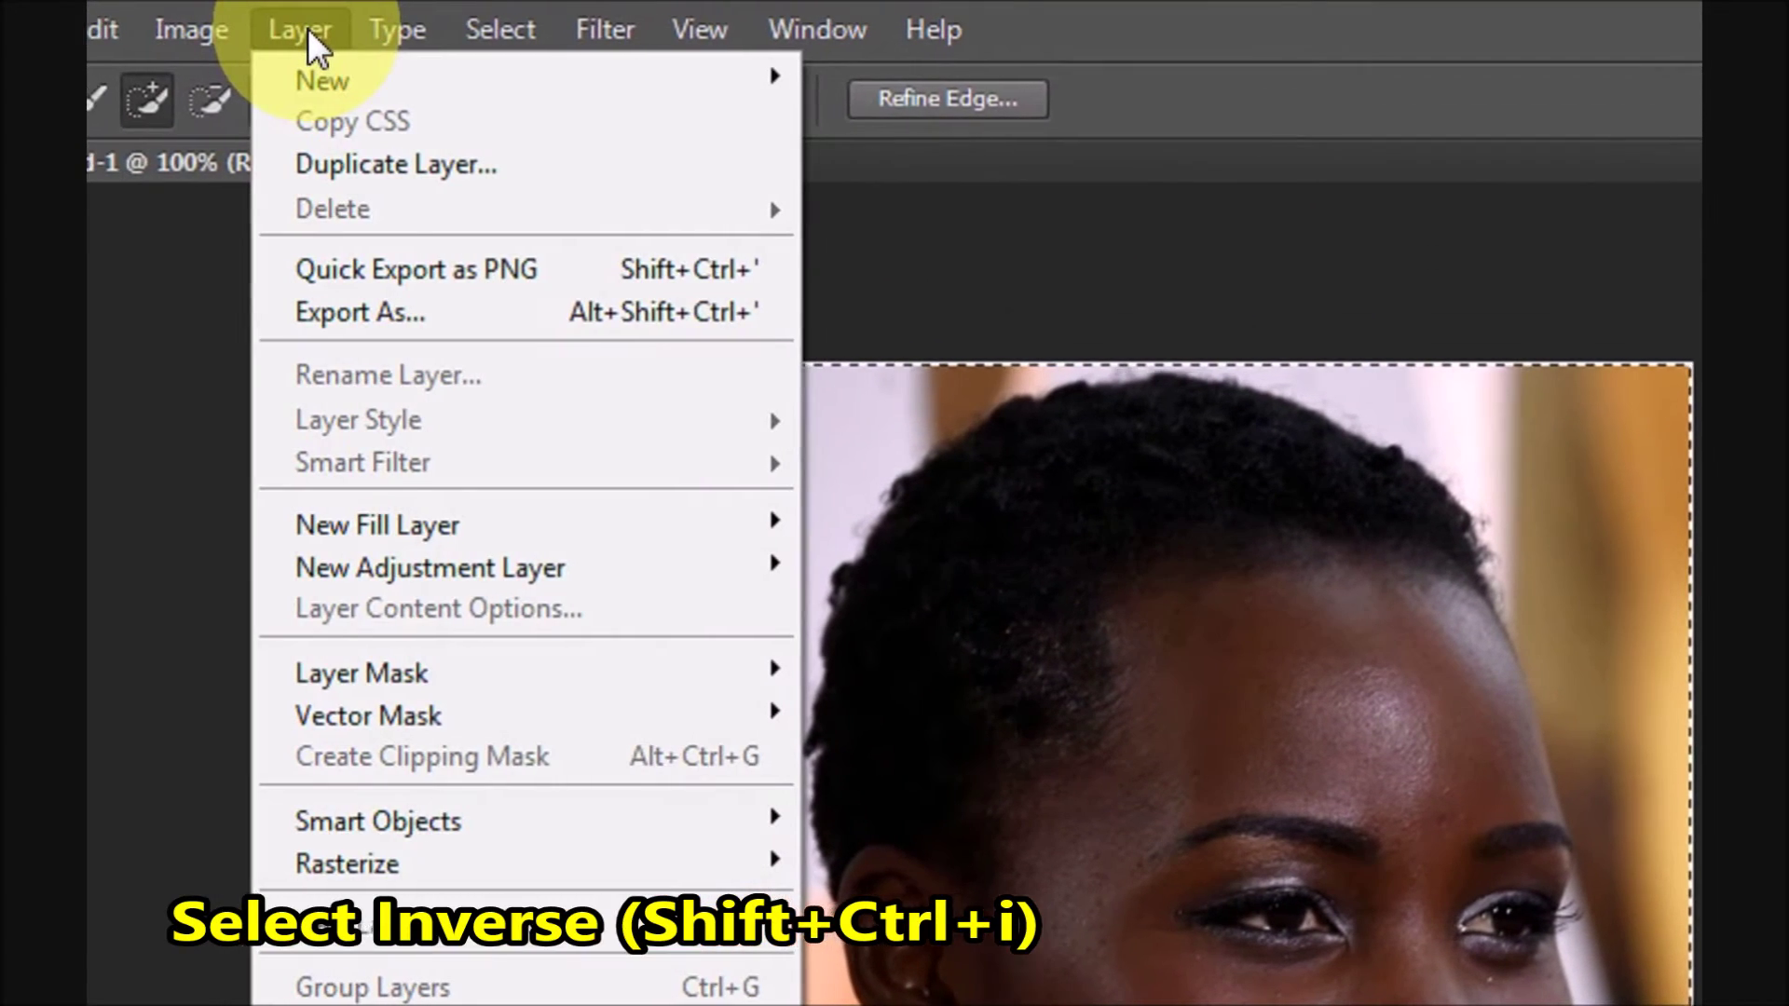
mouse_move(327, 81)
click(1151, 399)
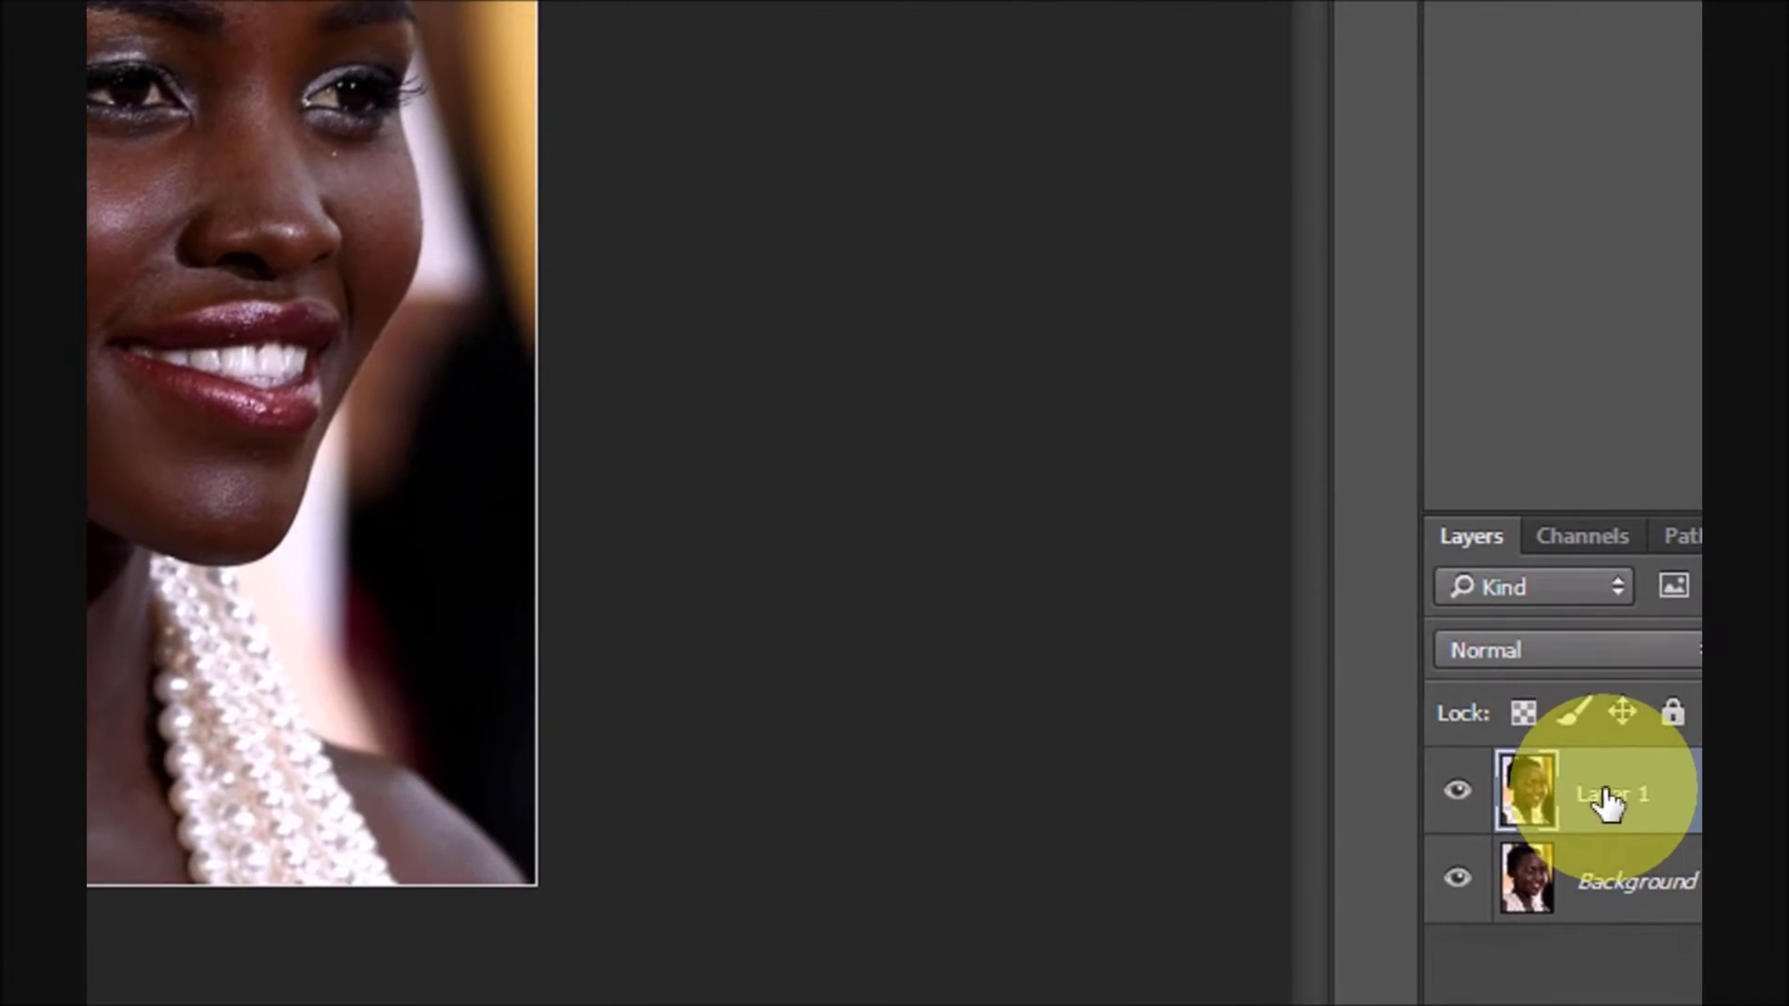
Duplicate Layer 1 as Layer 1 copy, then make Layer 1 active again.
click(1563, 794)
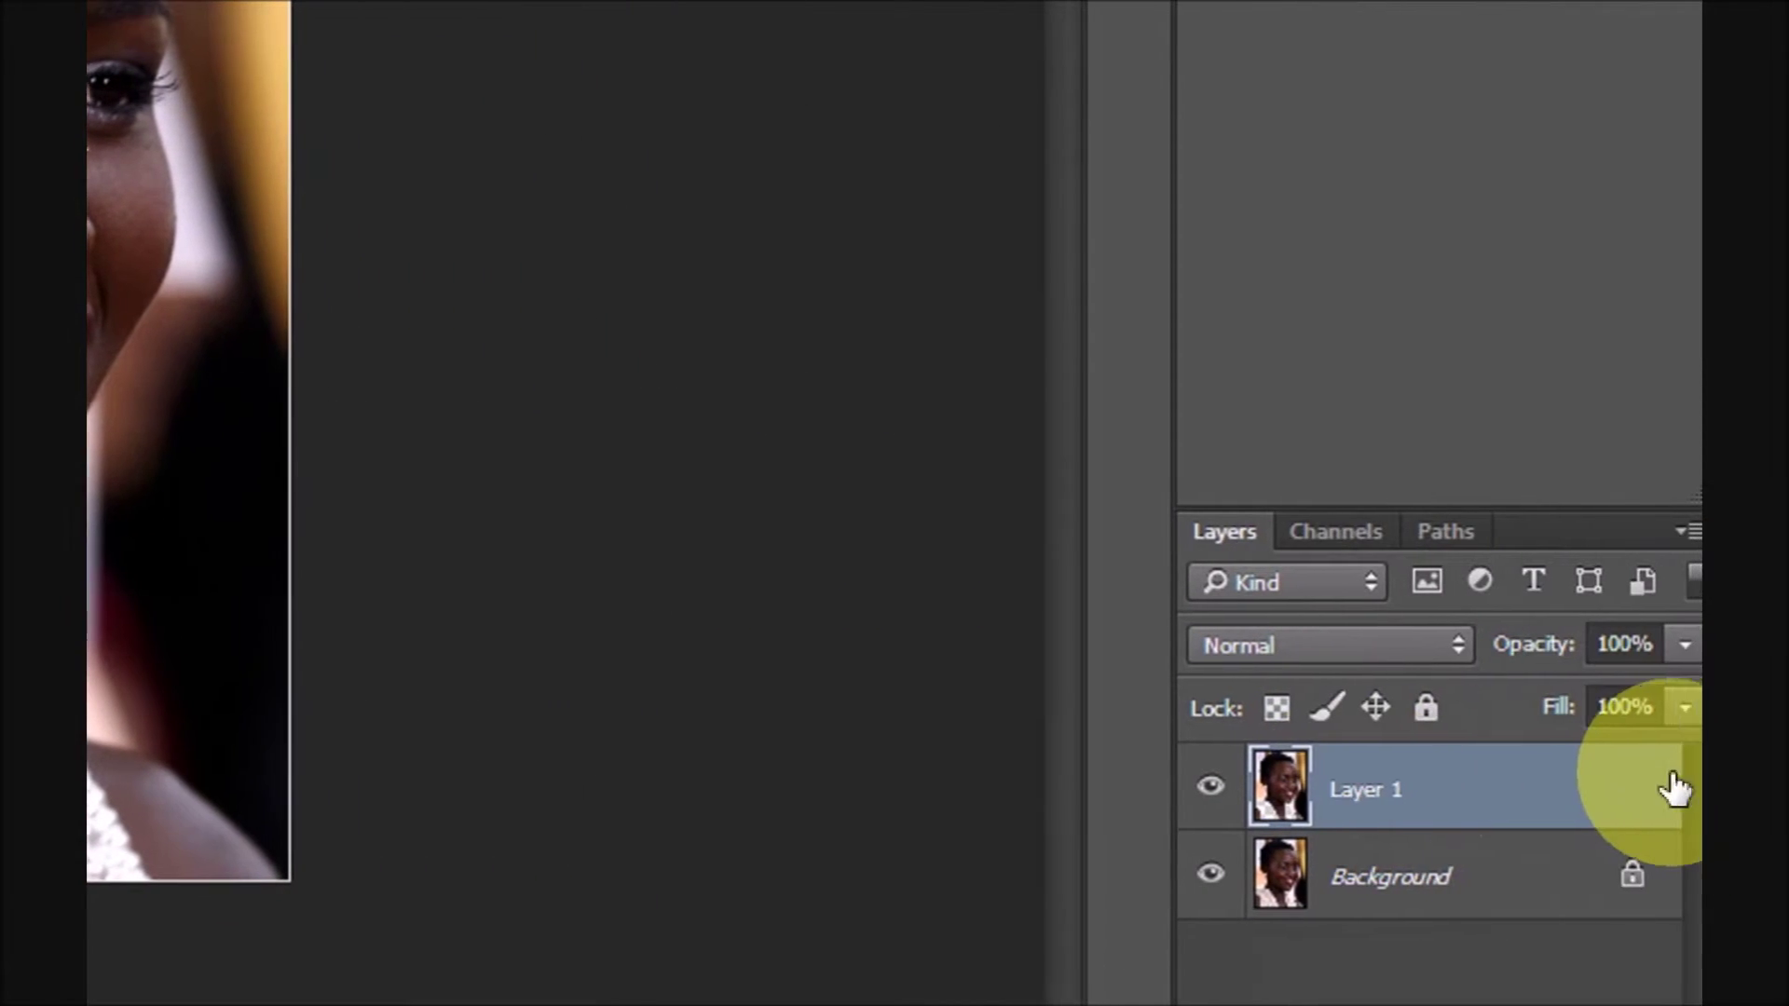
right_click(1395, 785)
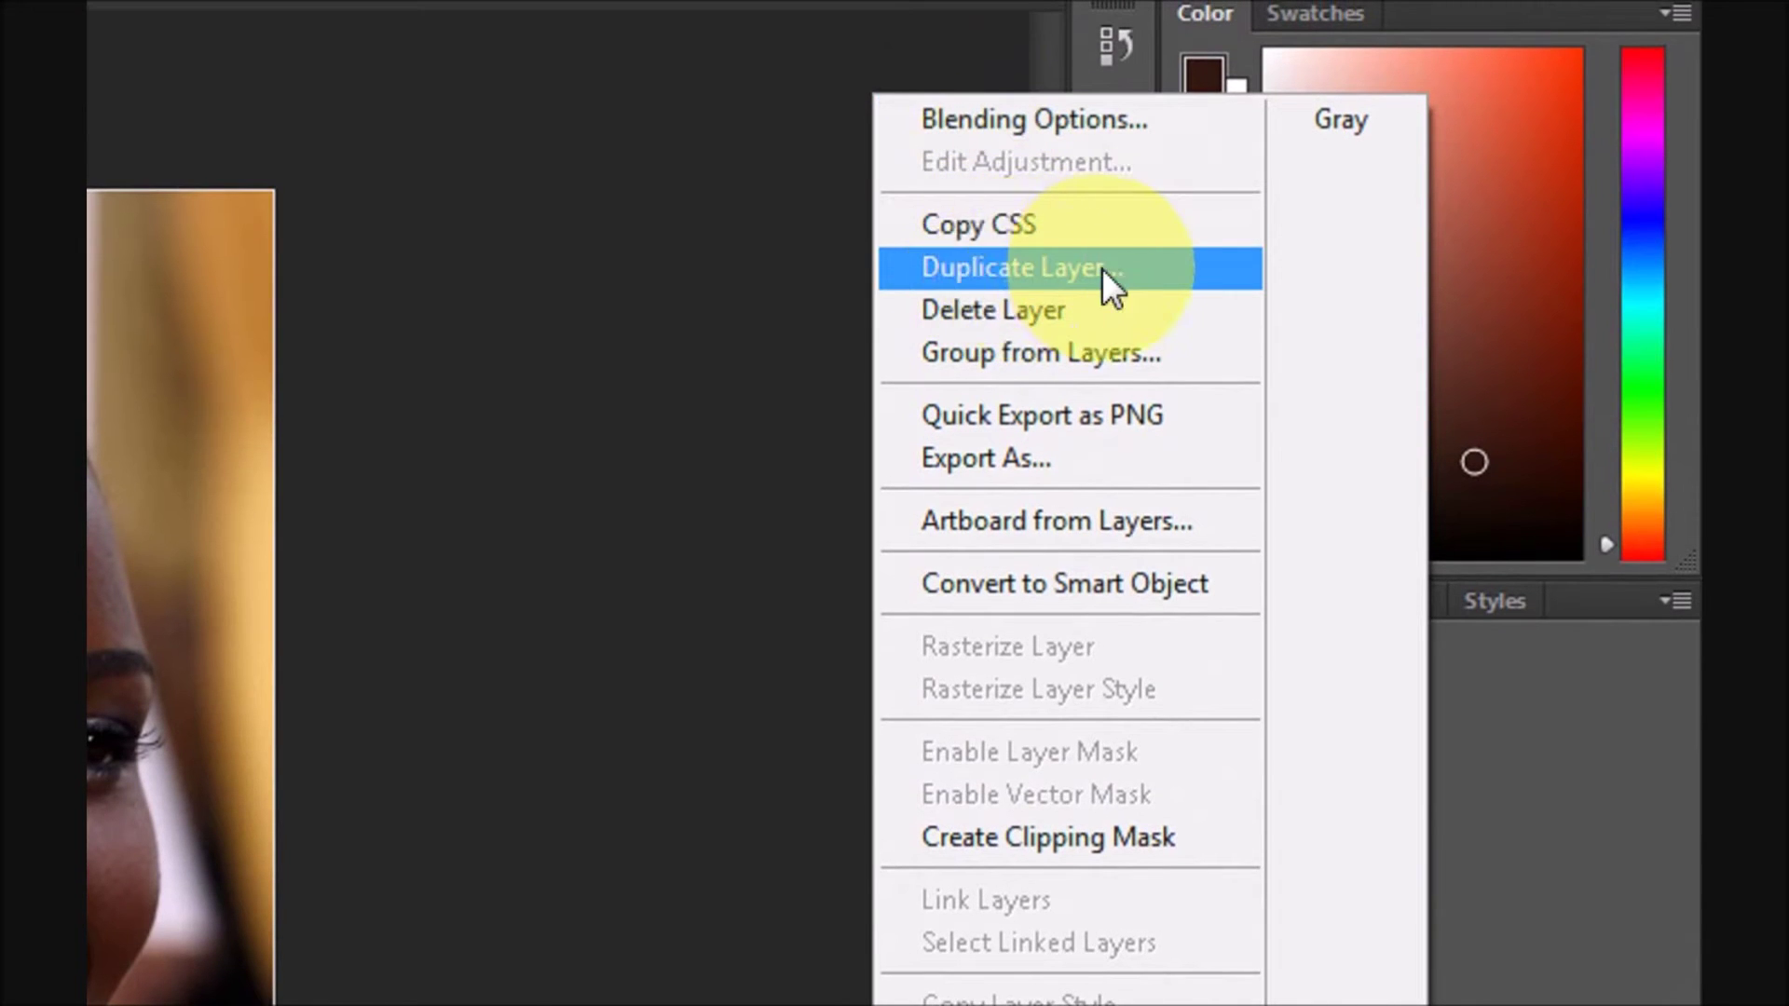
click(1059, 276)
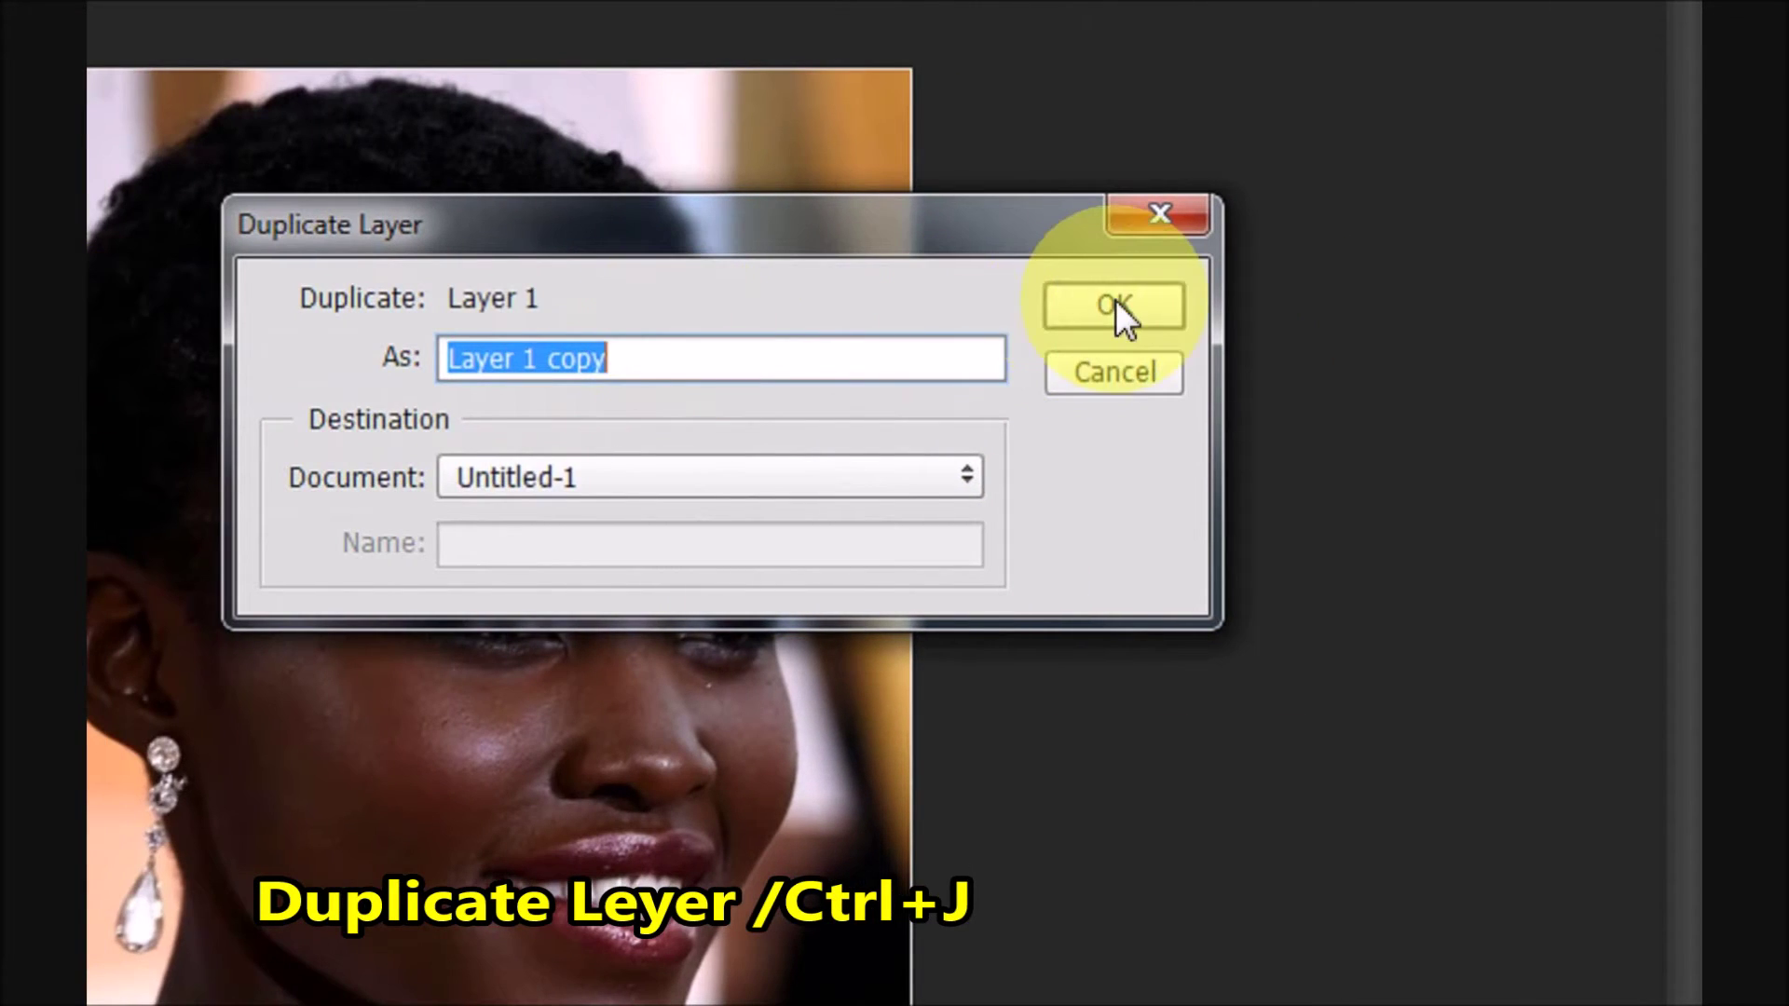
click(1115, 303)
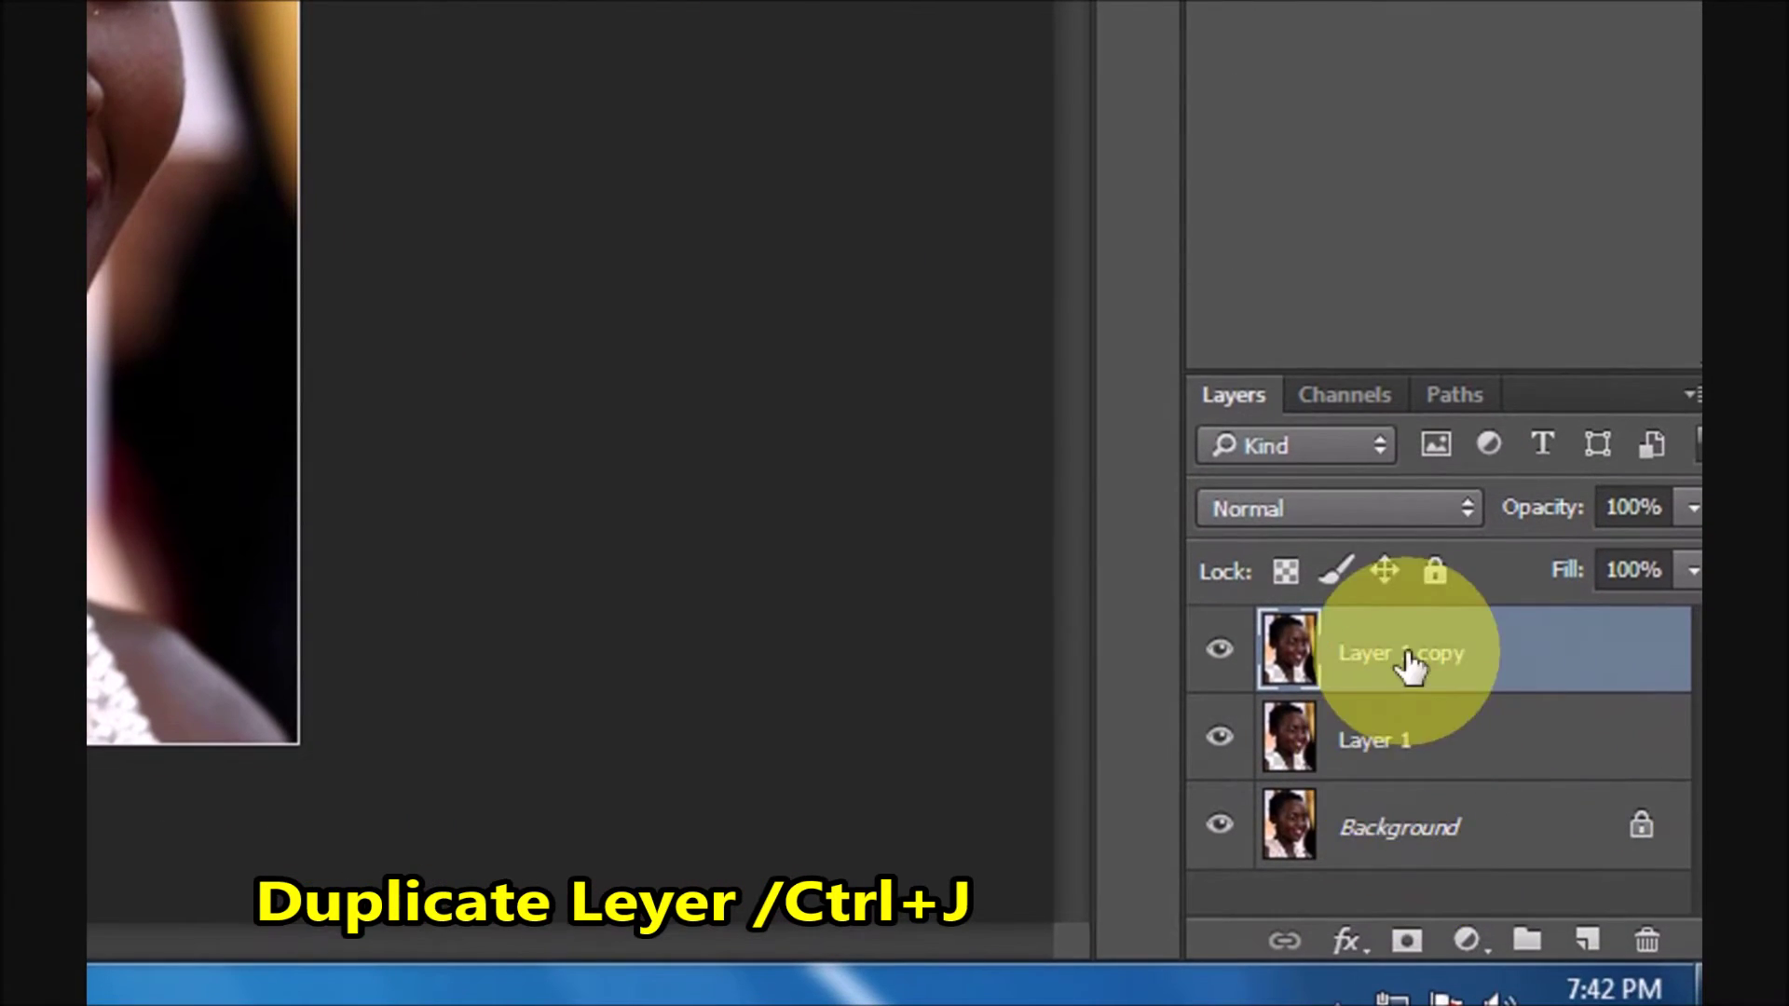
click(1377, 752)
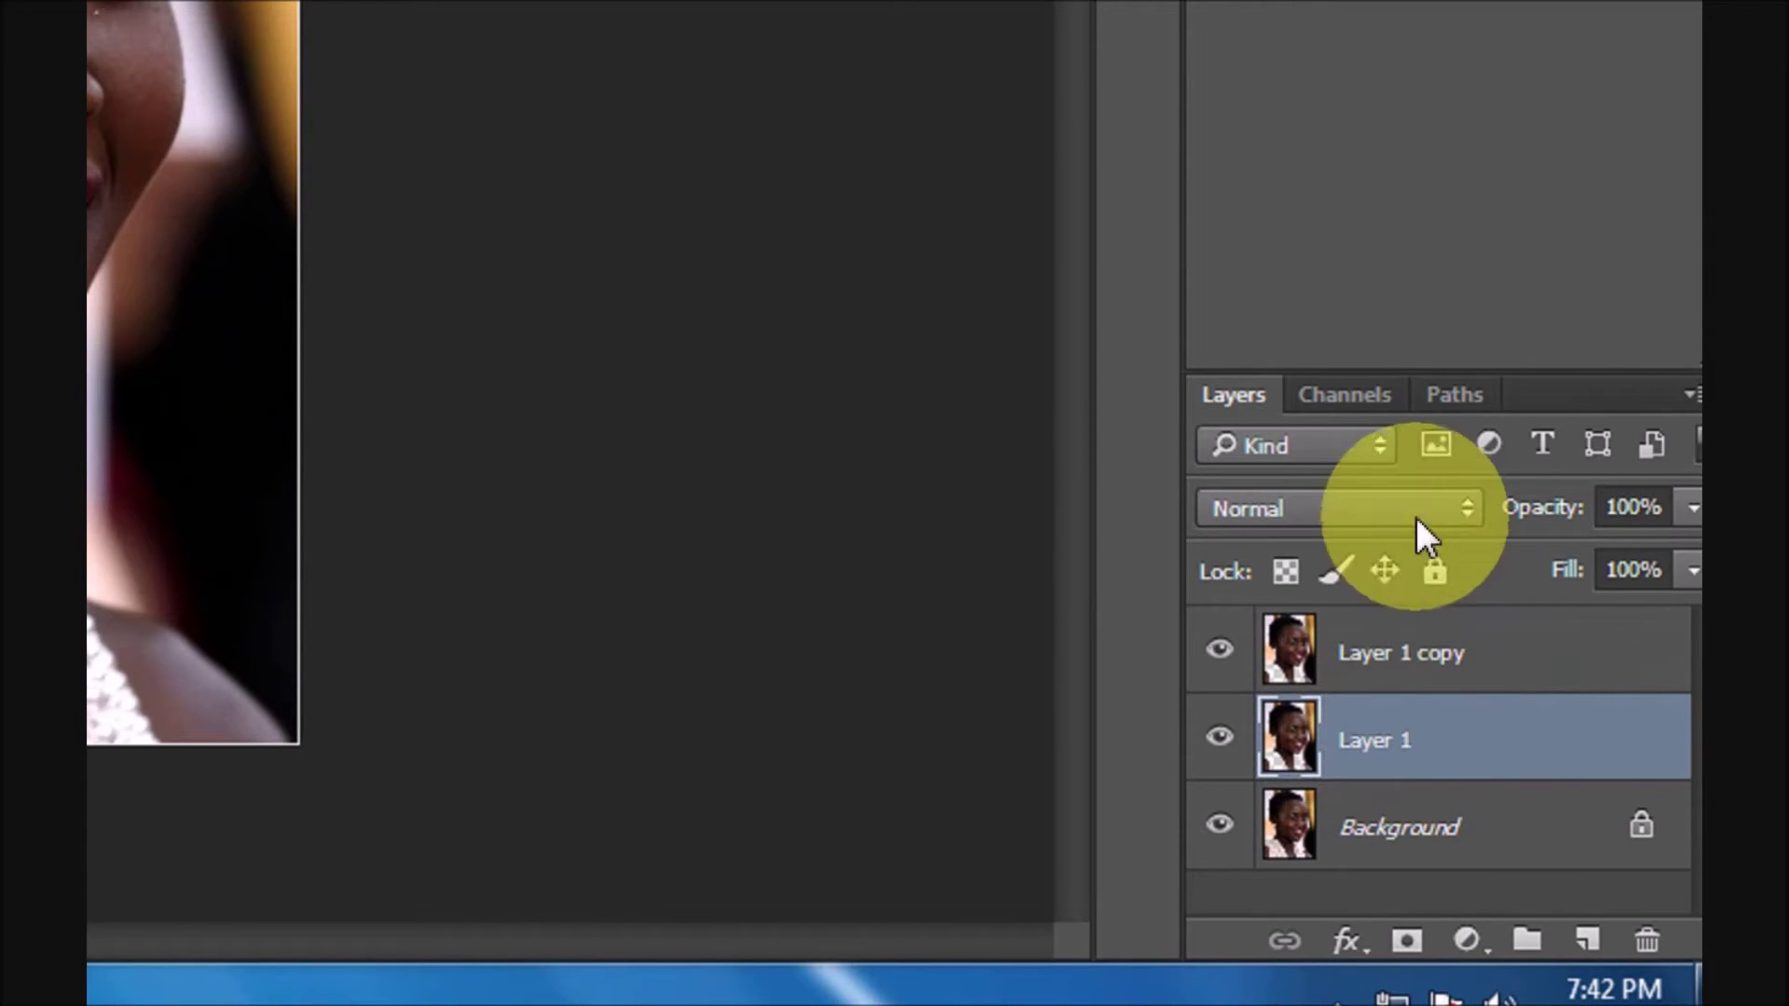
click(1467, 507)
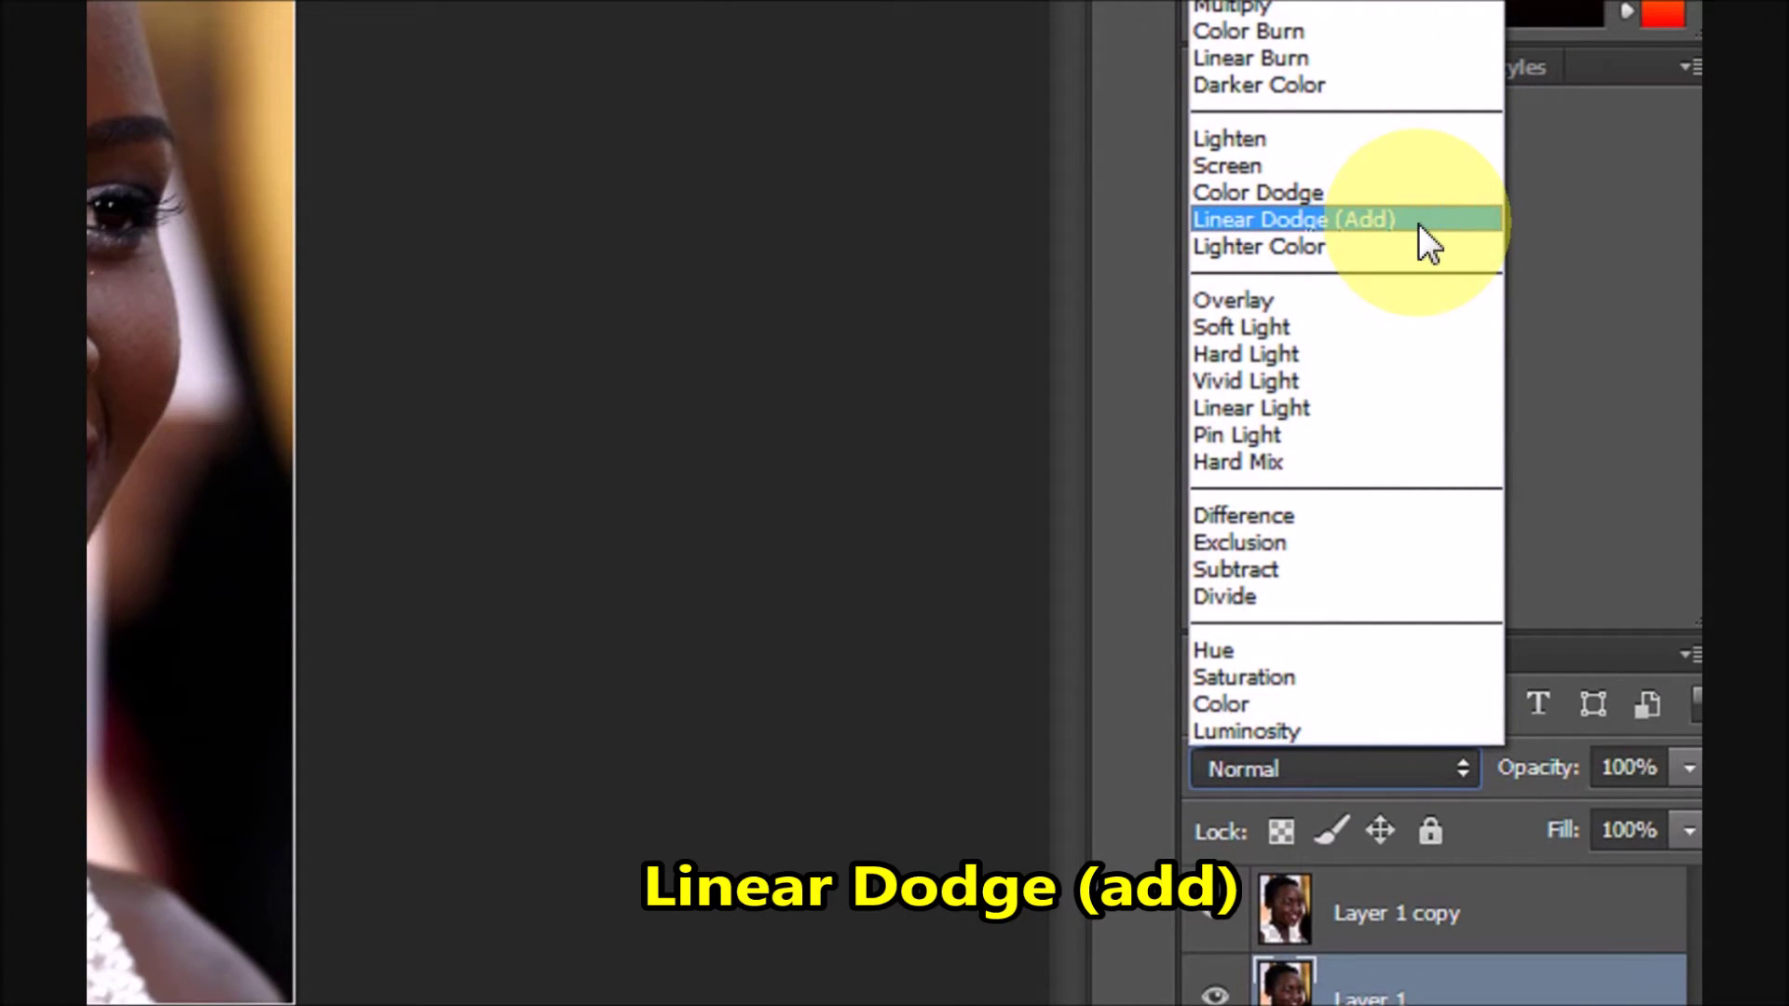
Blend Layer 1 as Linear Dodge (Add) and Layer 1 copy as Screen.
click(1418, 221)
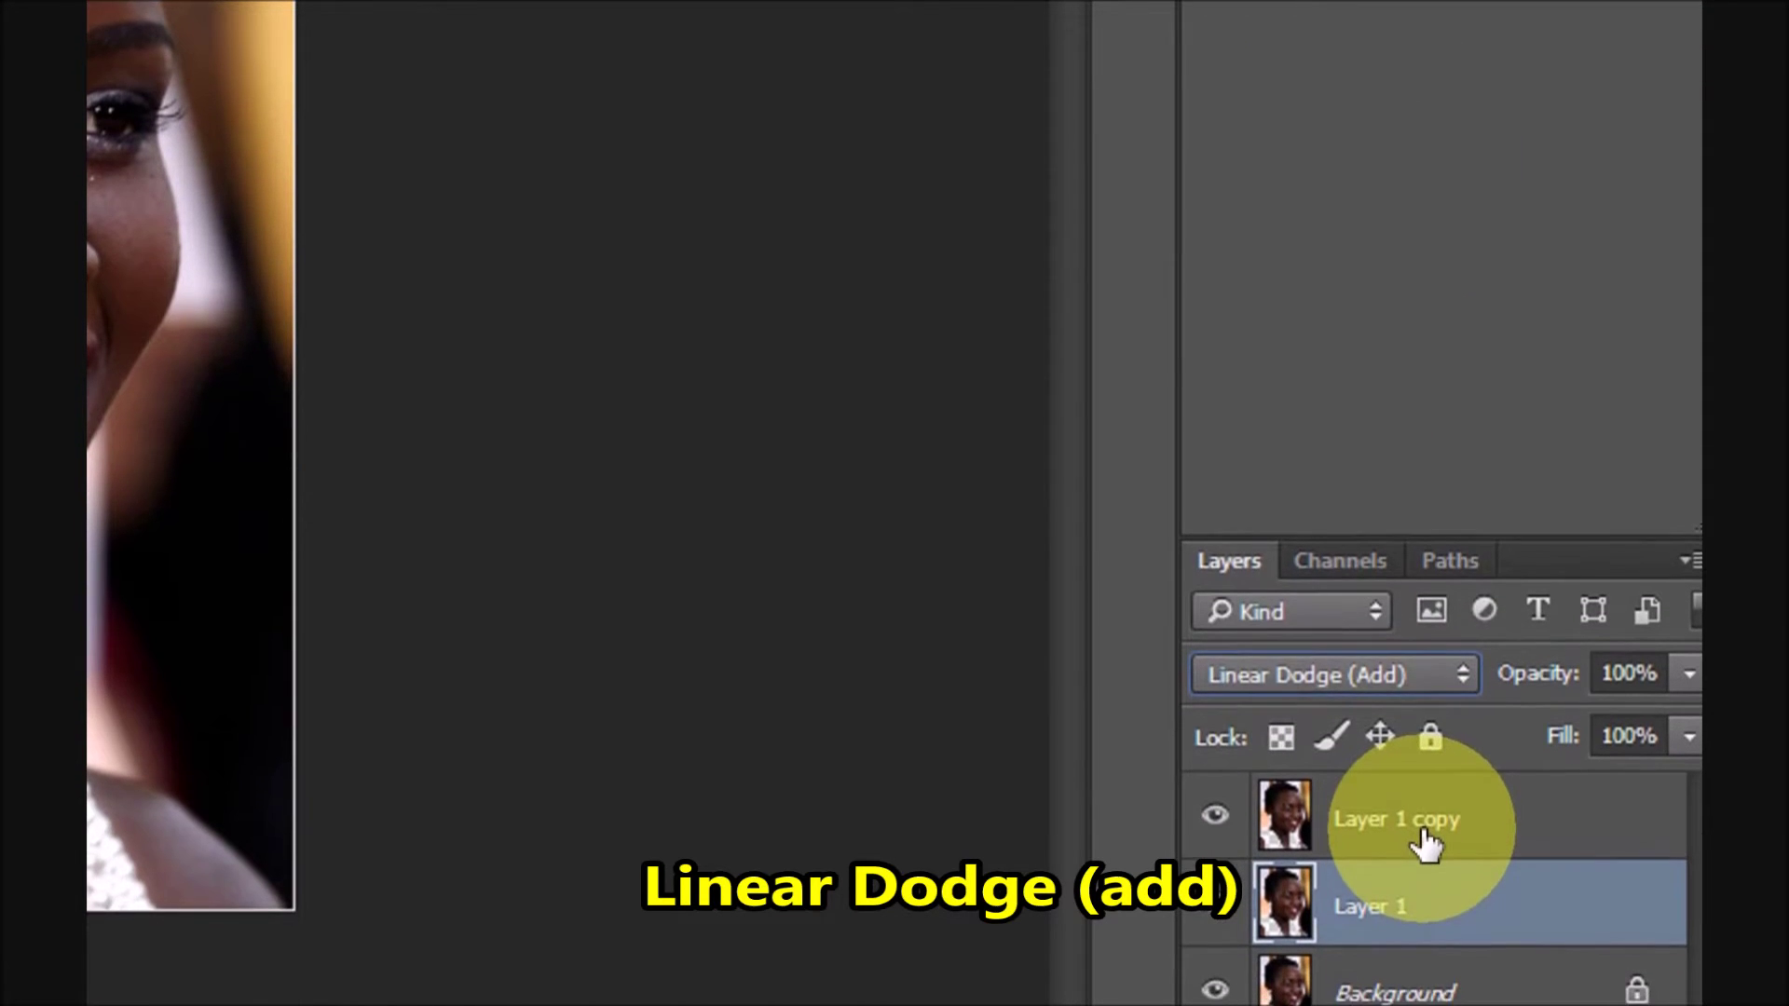
click(1422, 852)
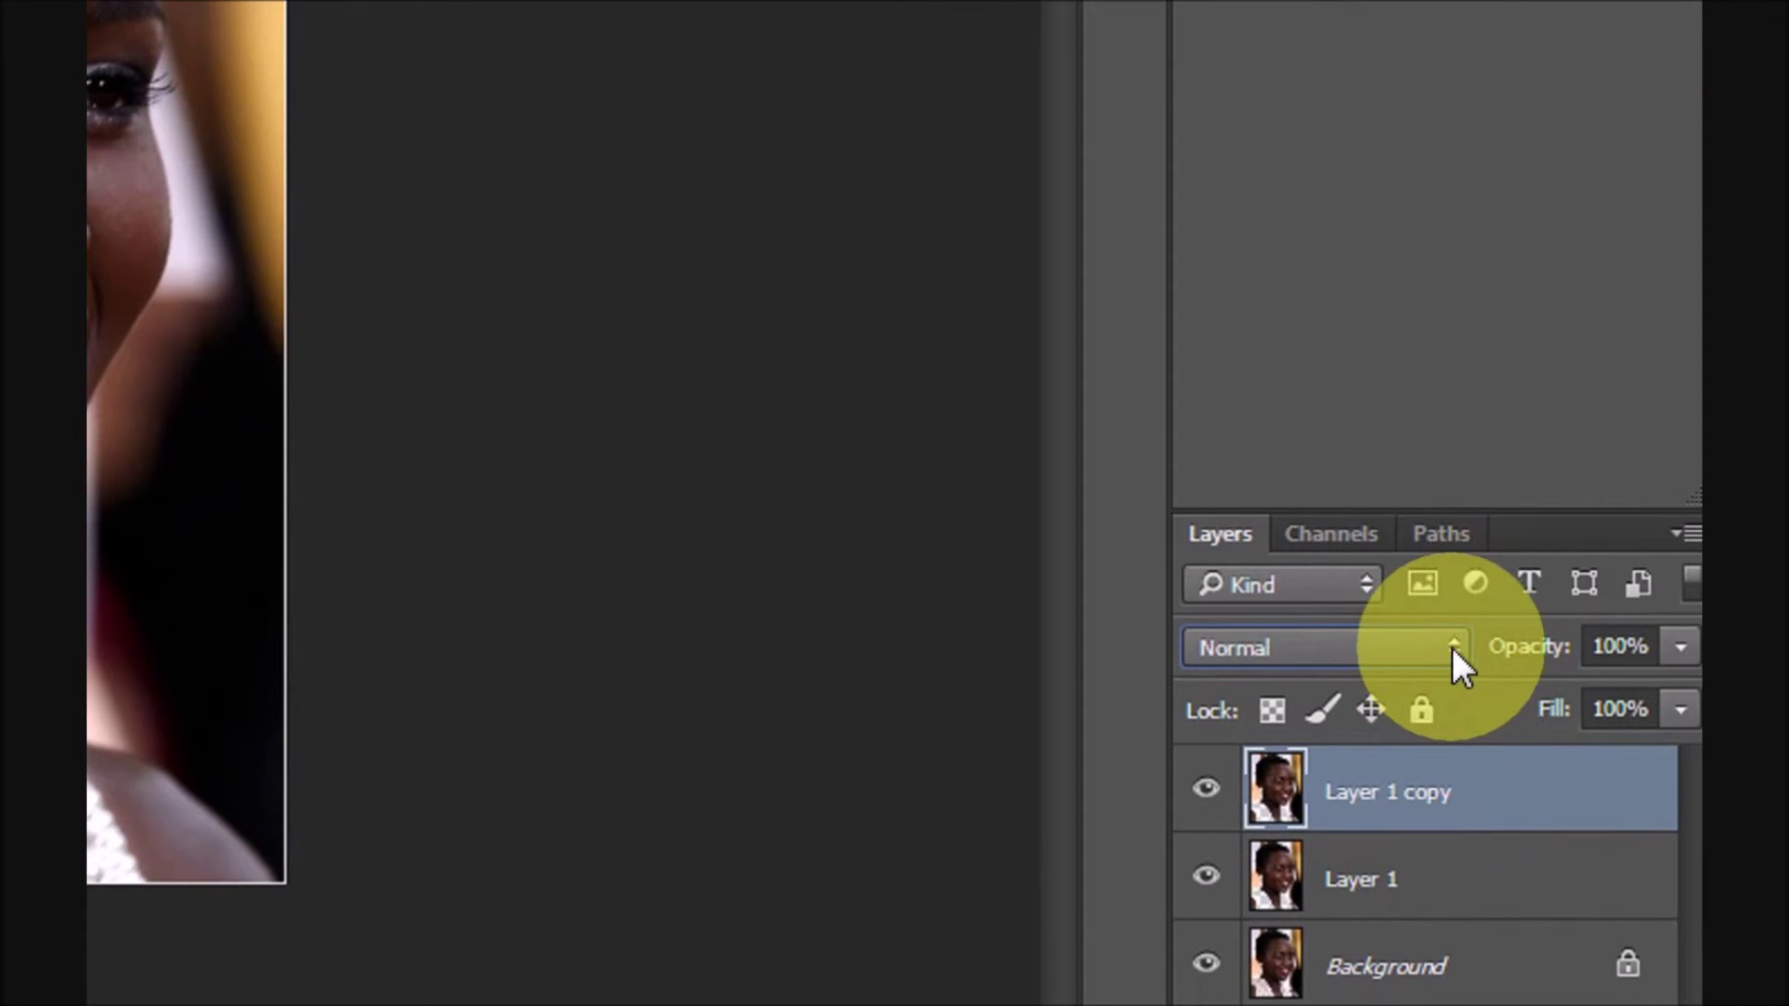
click(1455, 646)
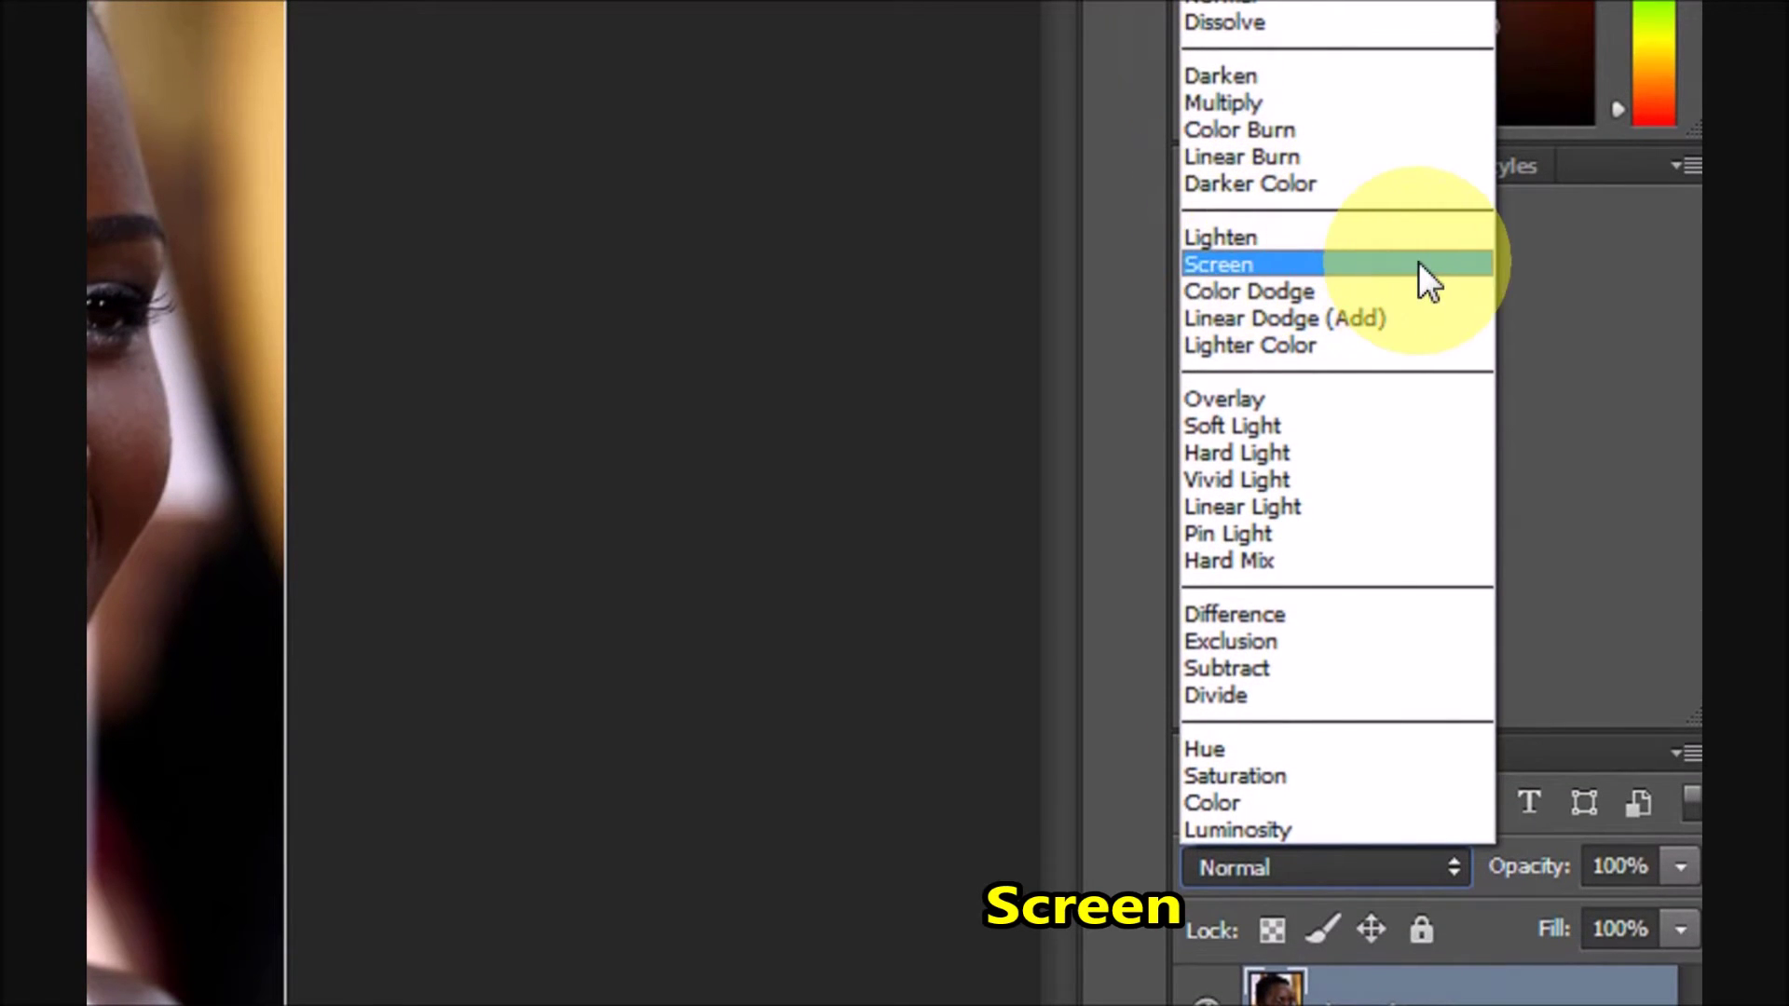
click(1418, 264)
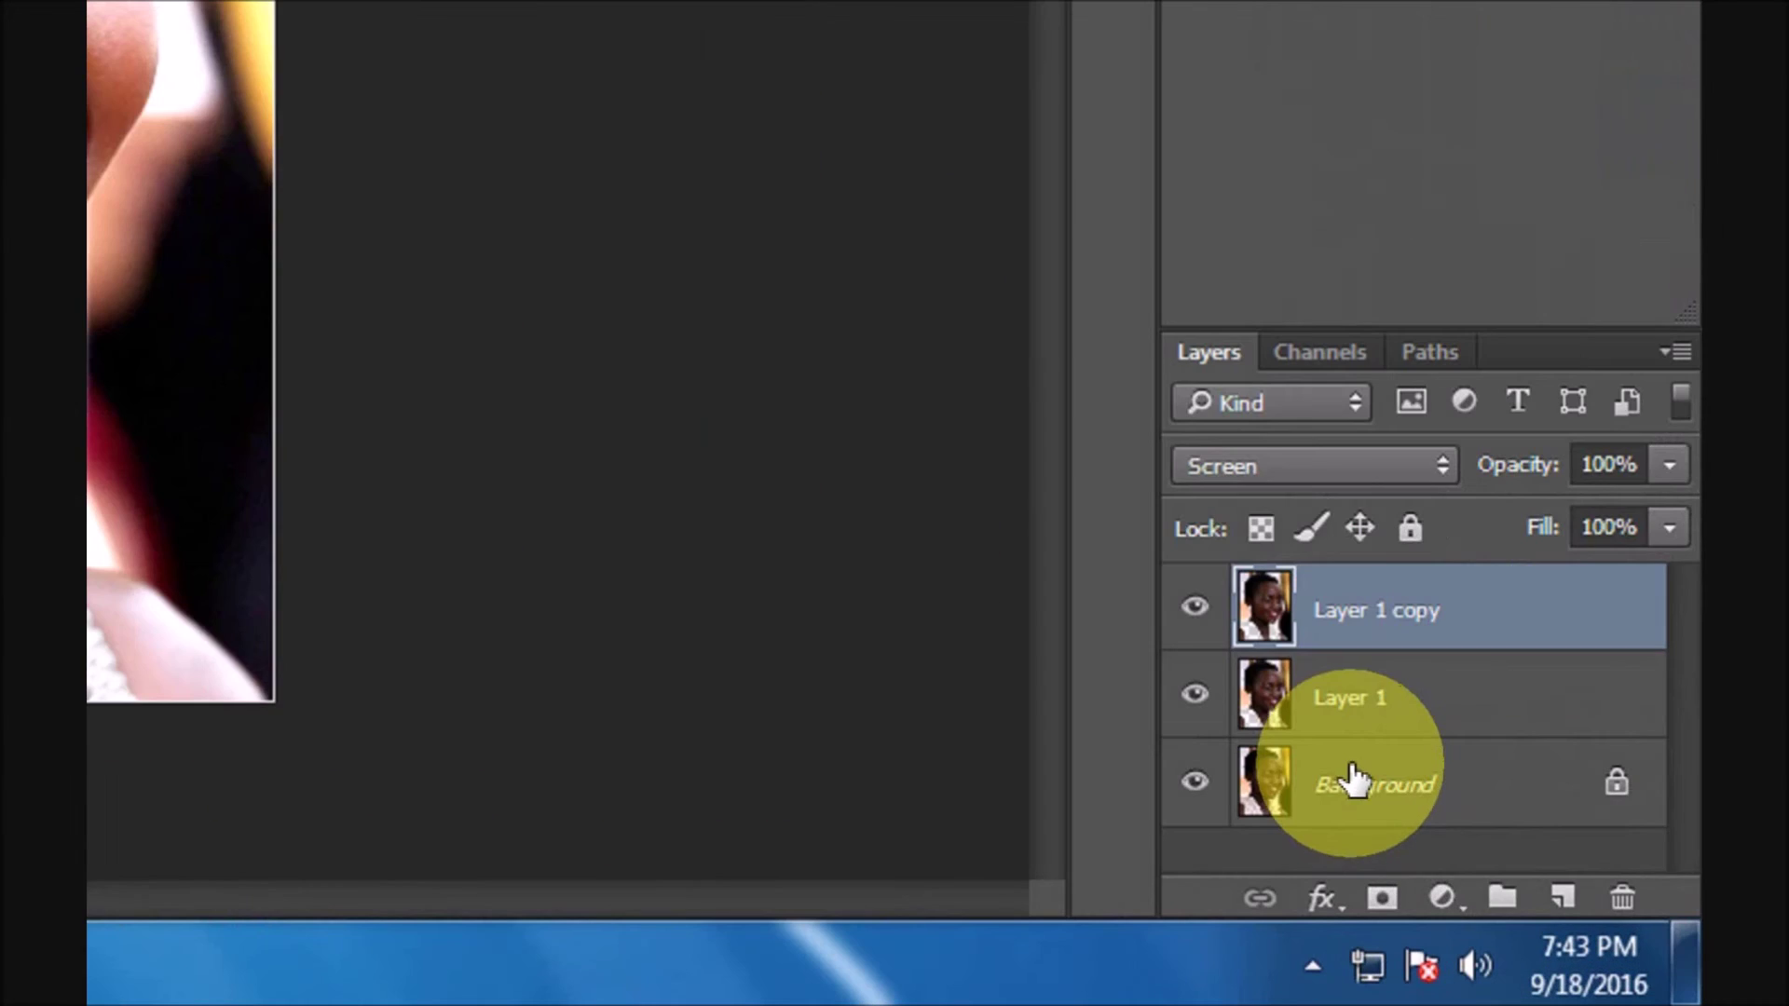
click(1362, 790)
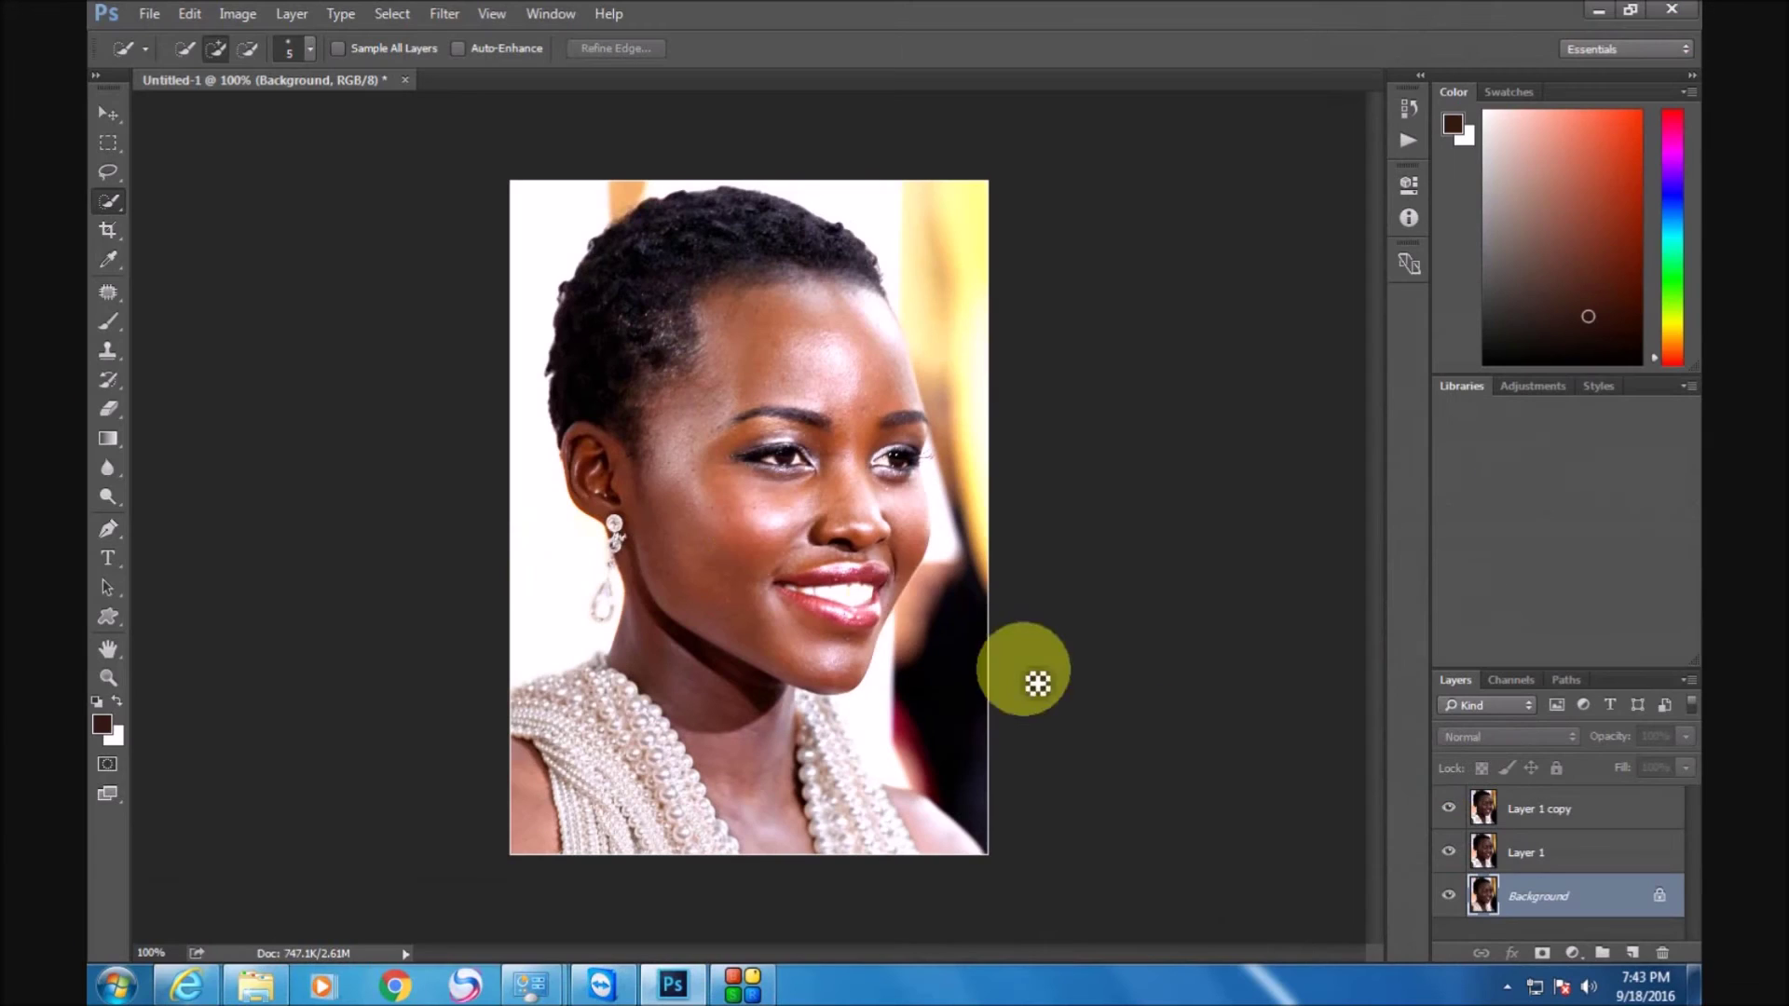
Zoom in on the face and reset colours to default black and white.
scroll(753, 522, up, 1)
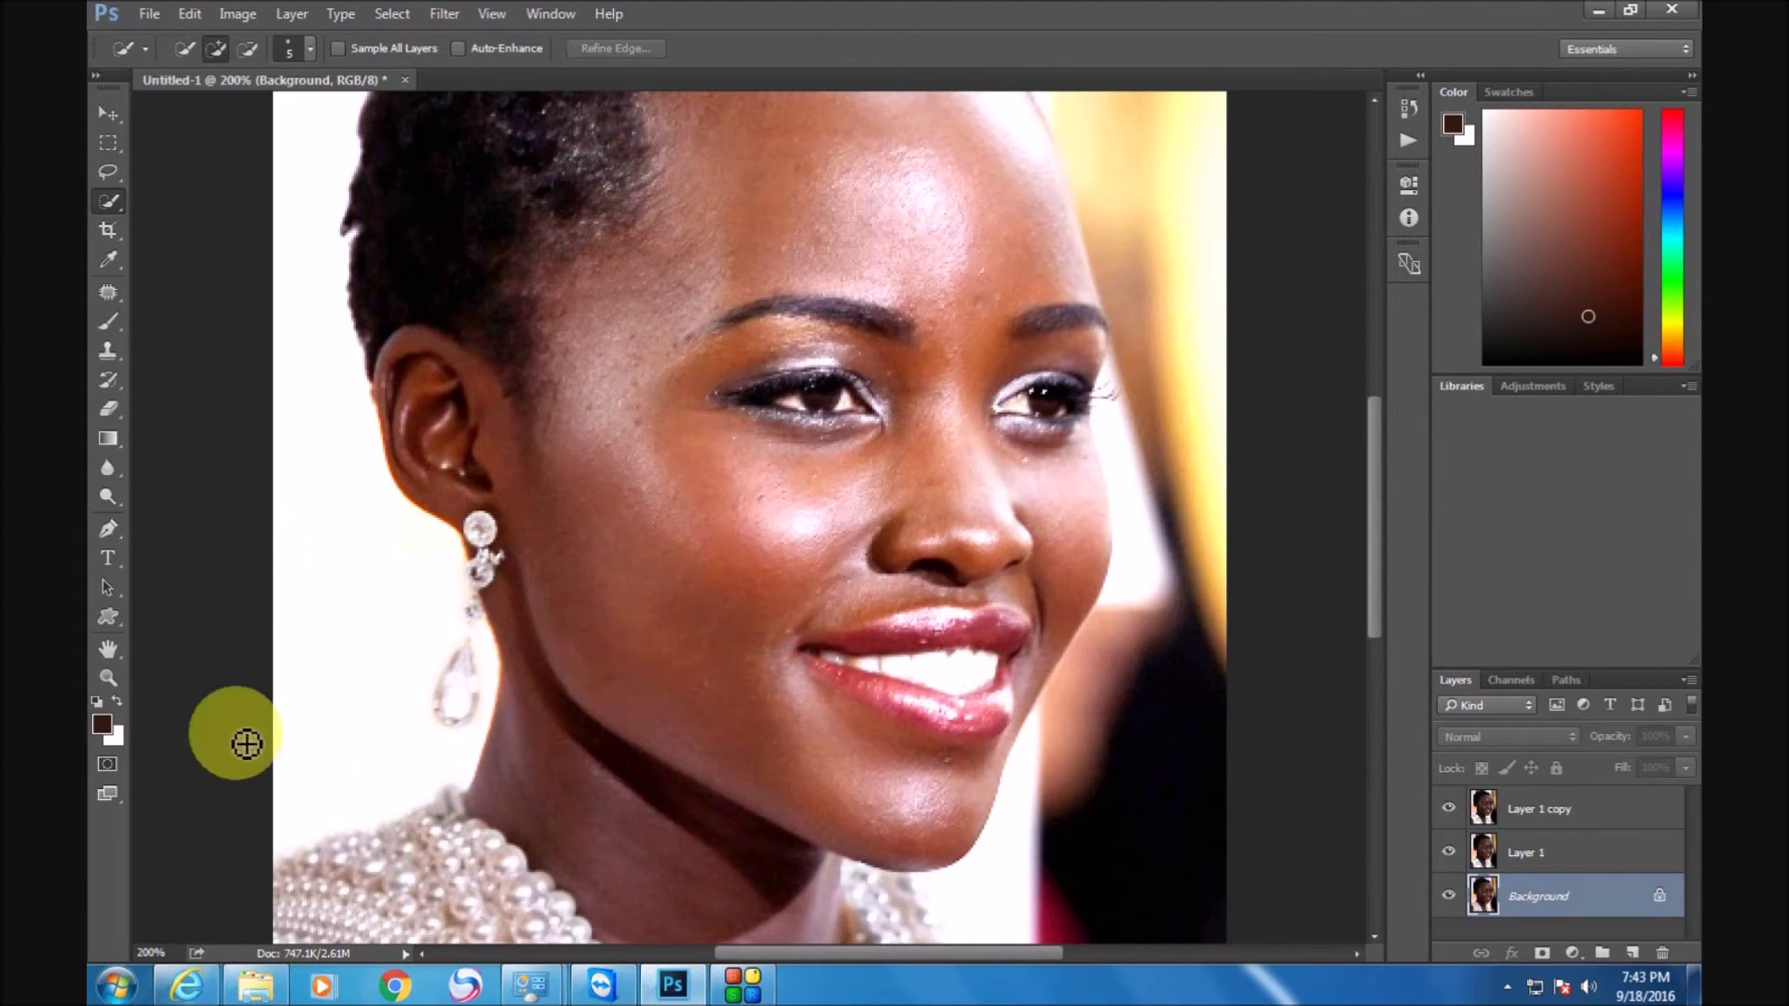
click(98, 704)
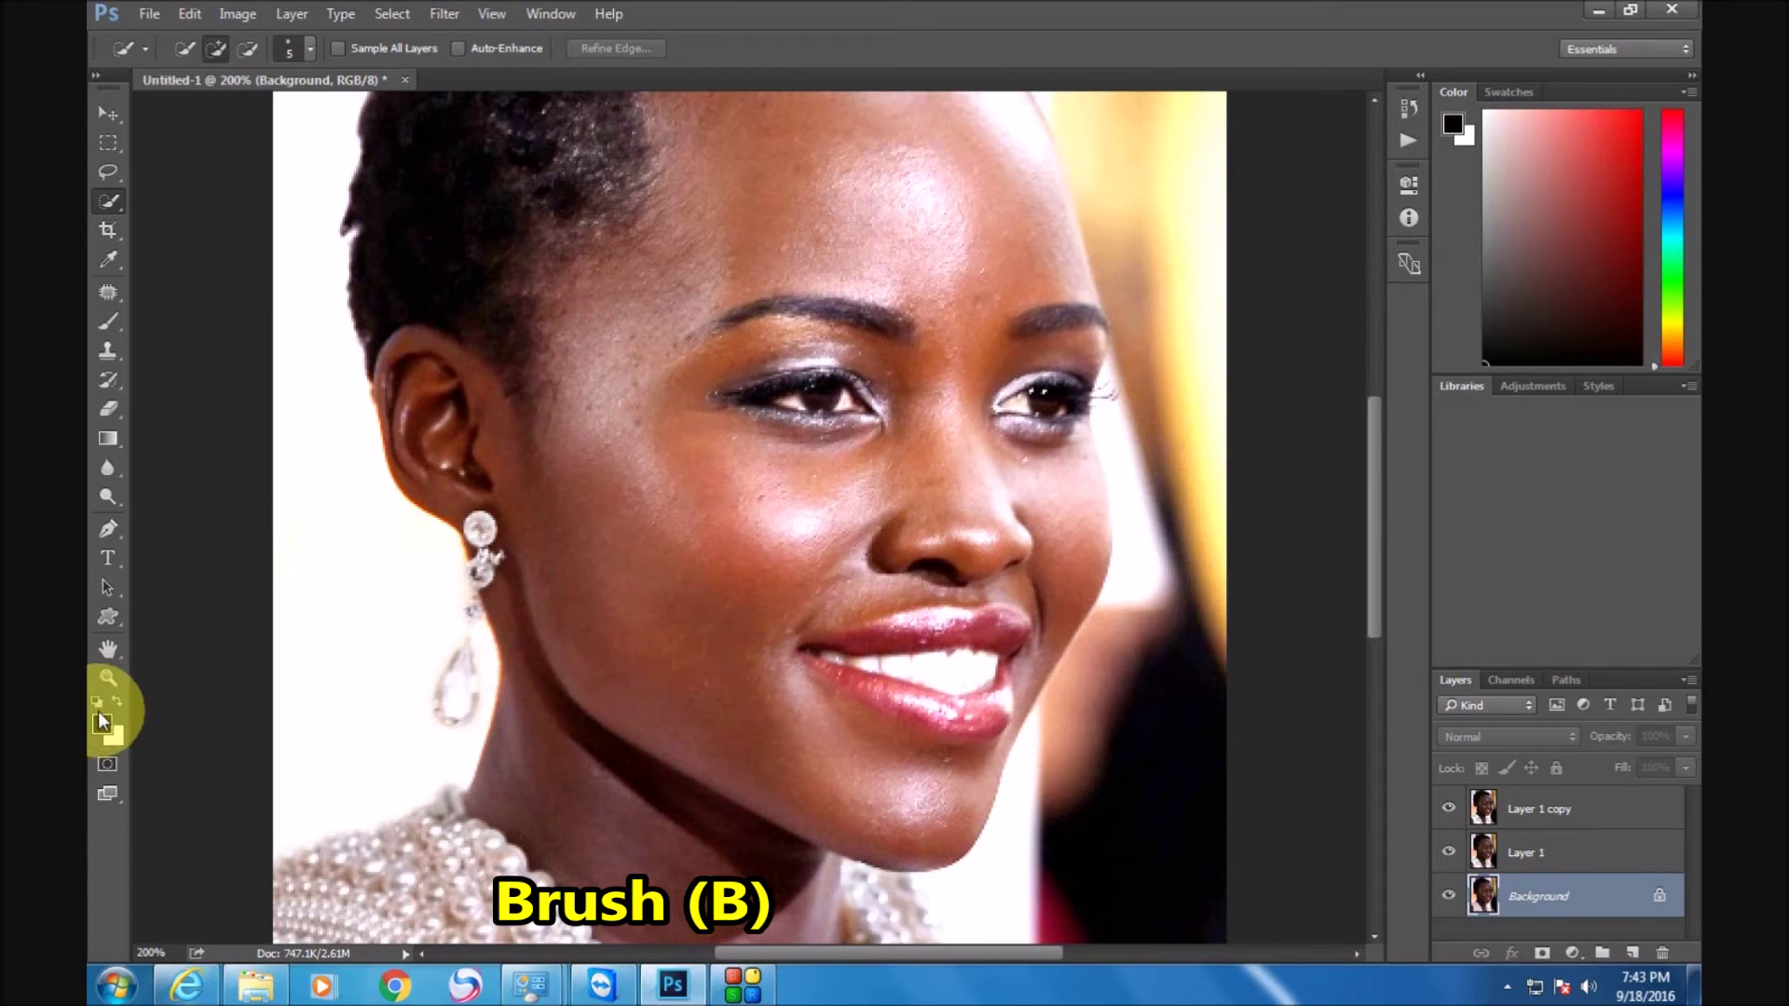
Switch to the Brush tool and raise its opacity to 100%.
click(109, 325)
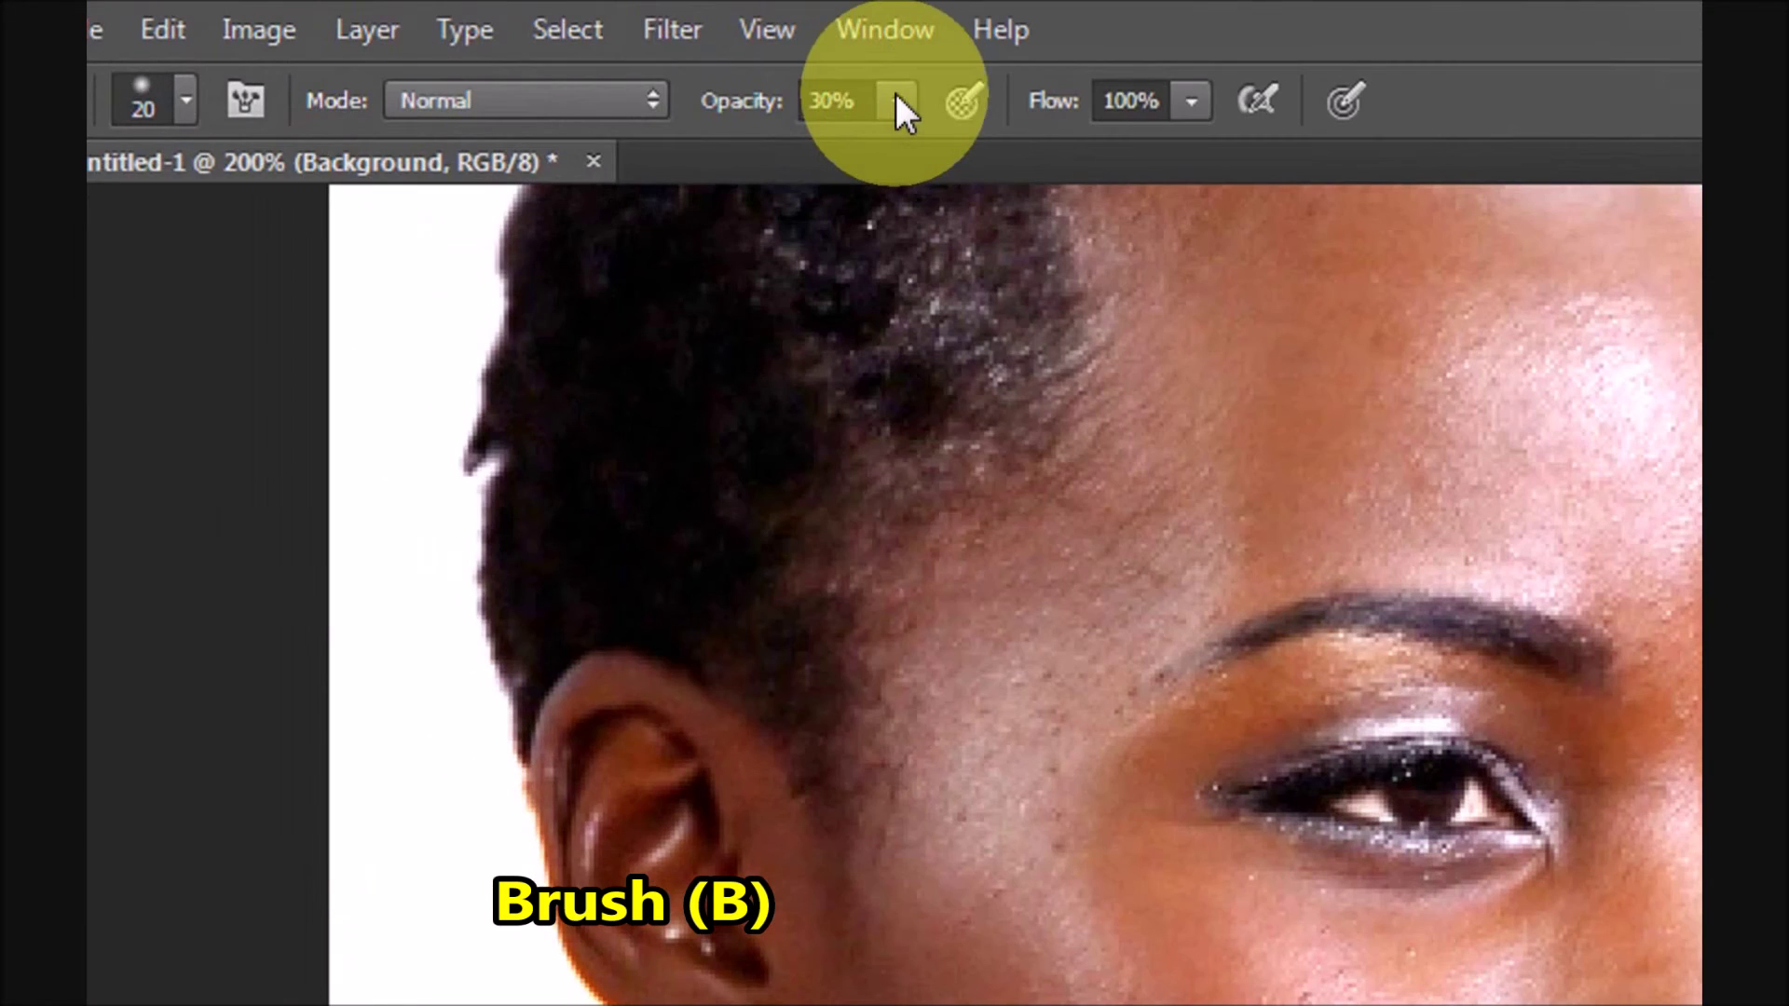
drag(889, 158, 1106, 151)
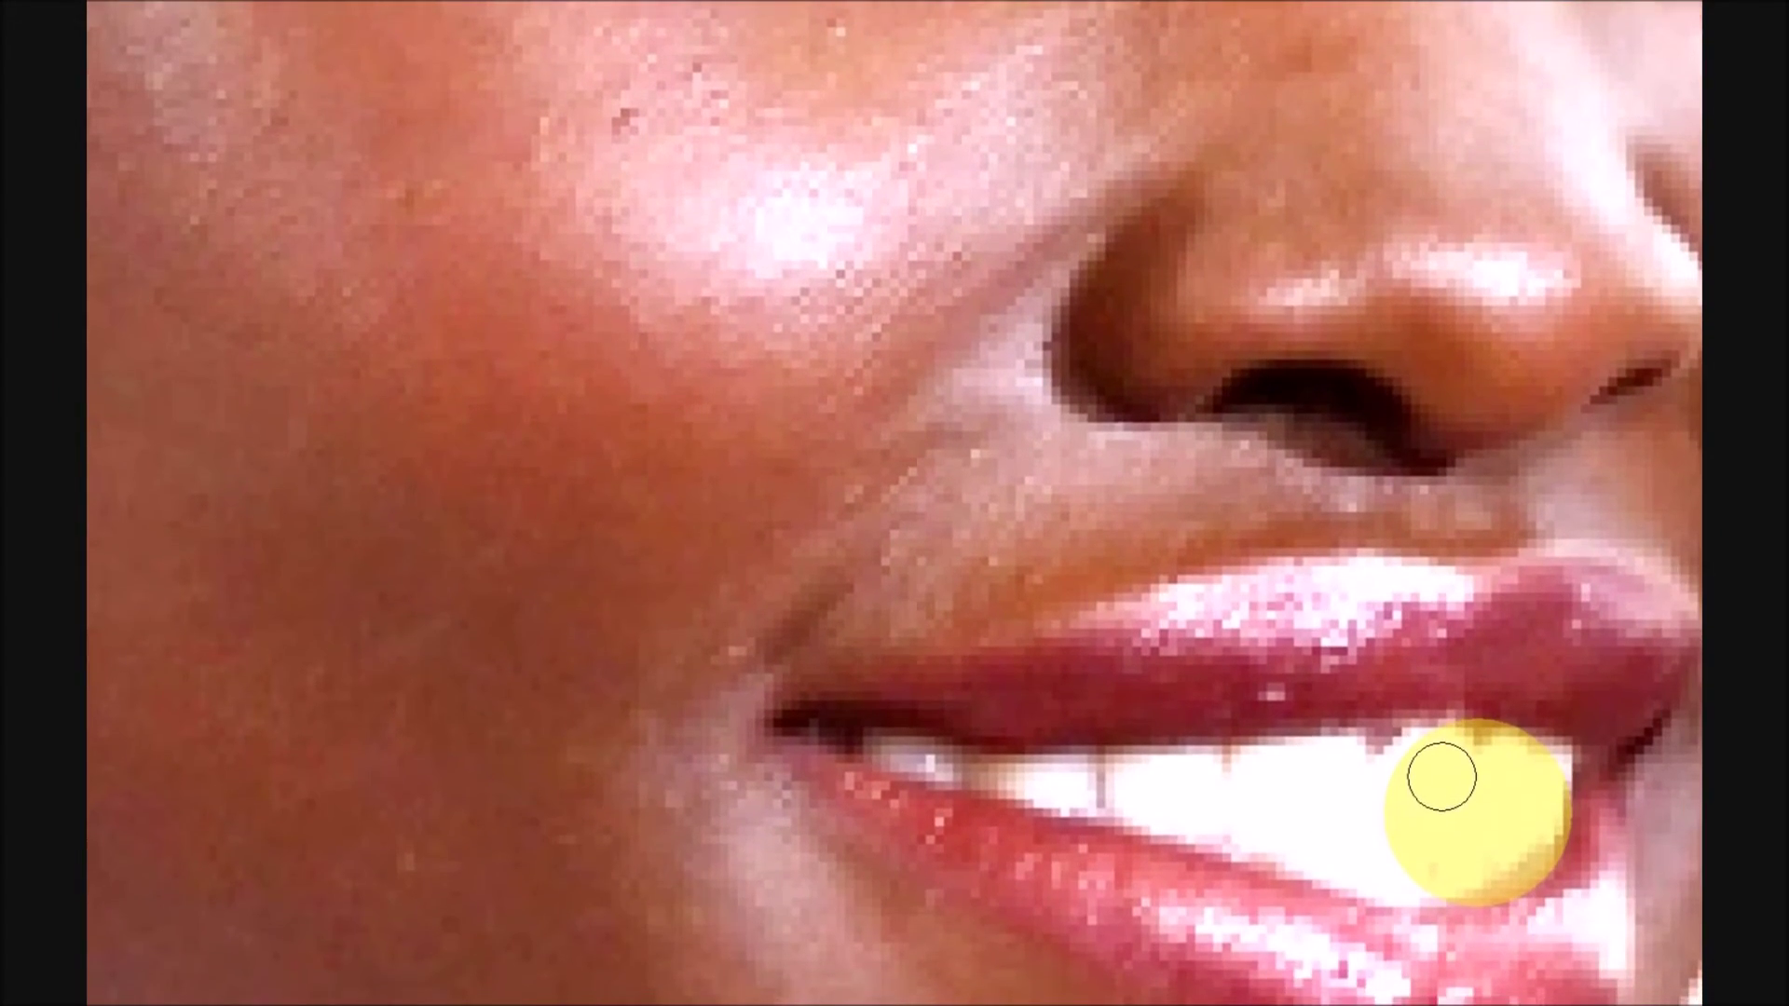
Paint three brush strokes across the teeth, then zoom out from the mouth.
click(1481, 751)
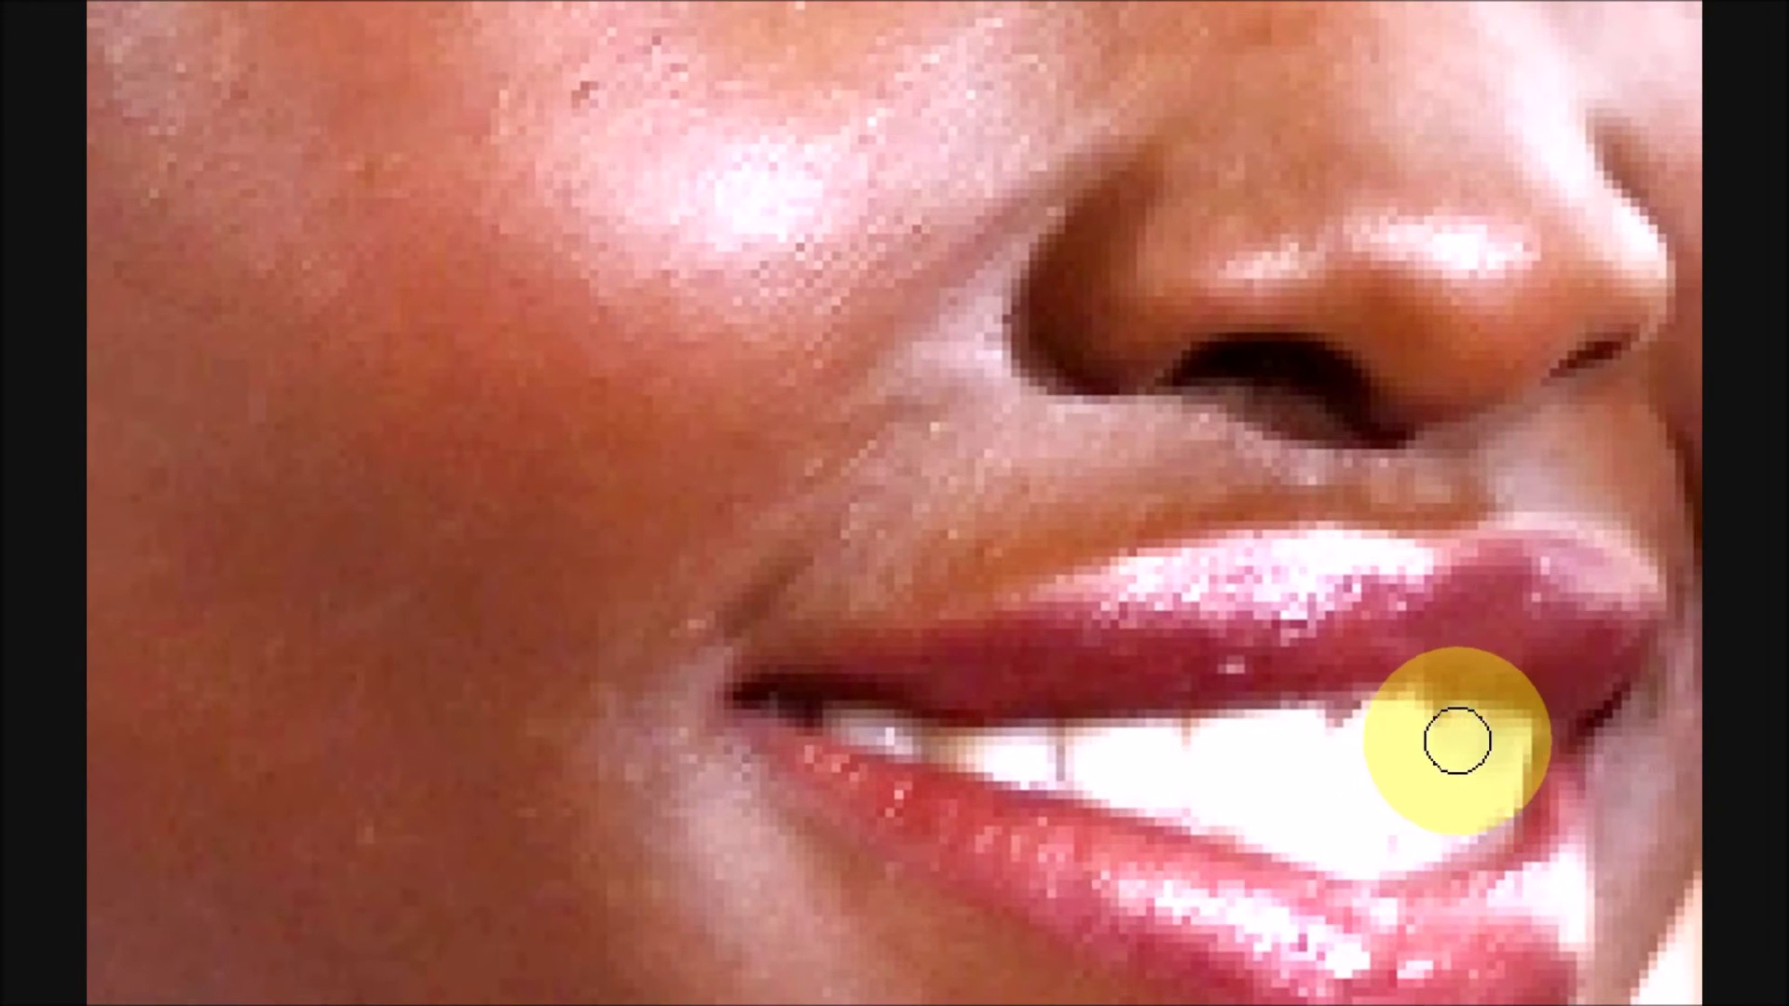
drag(1347, 785, 984, 720)
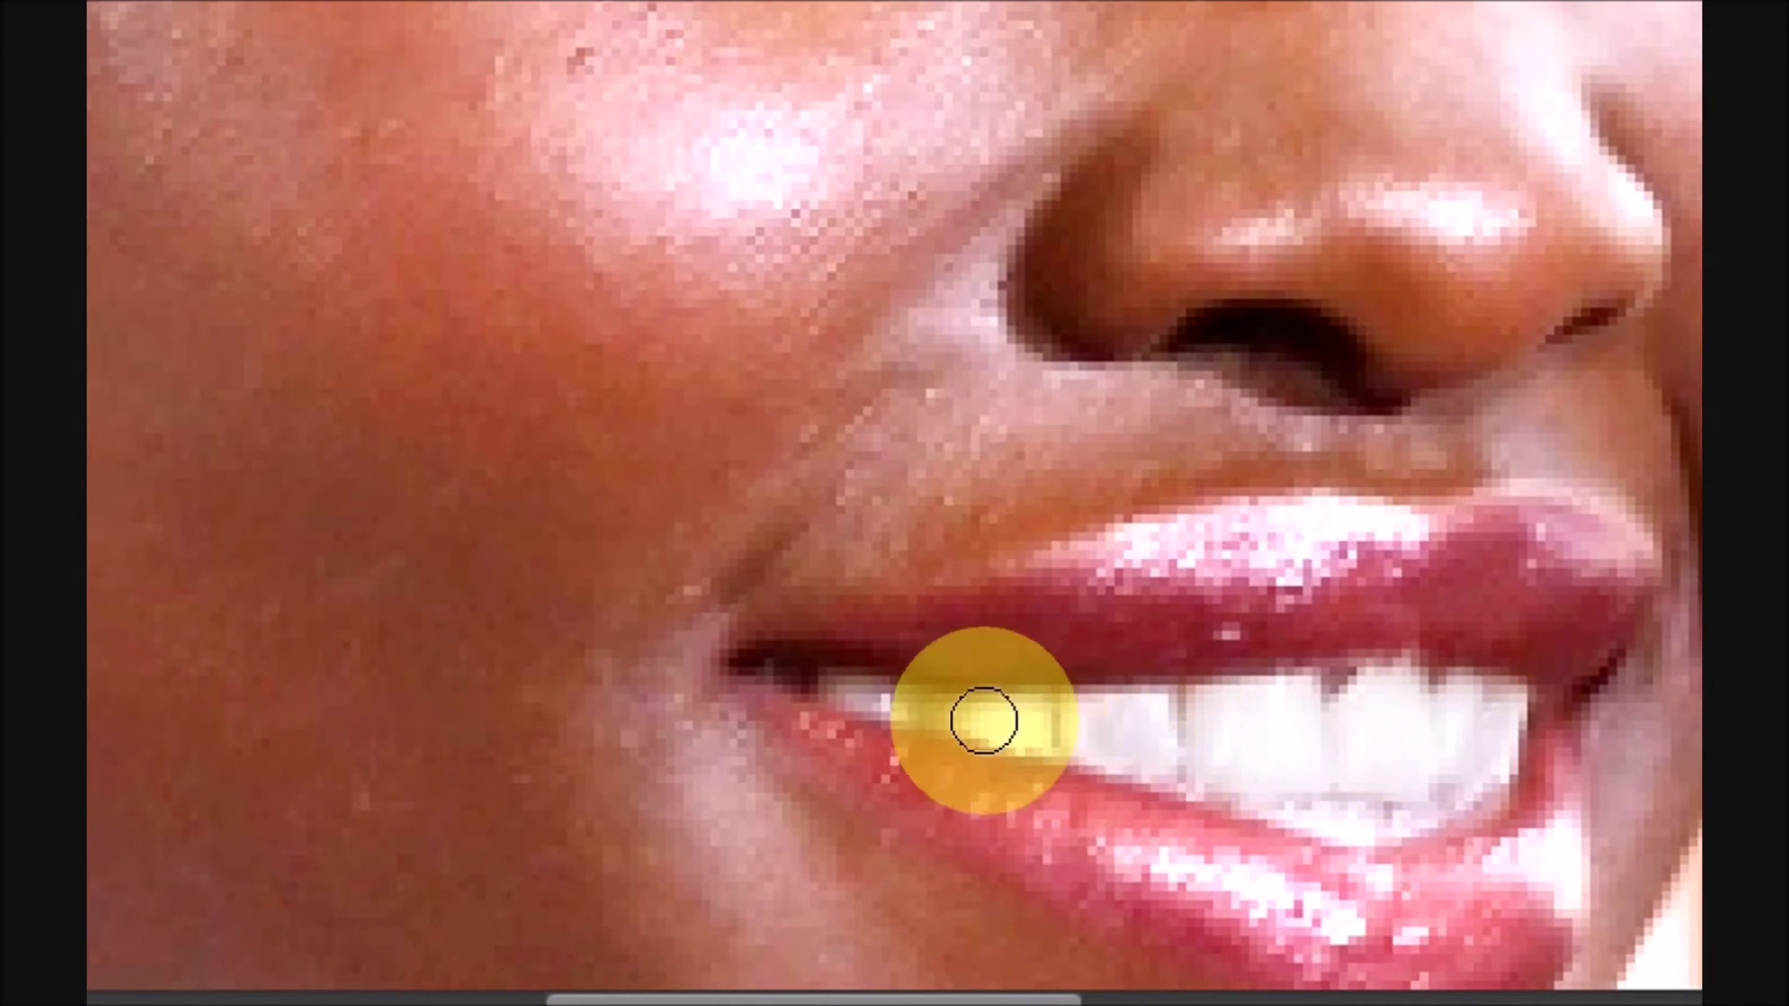
drag(1425, 735, 1338, 754)
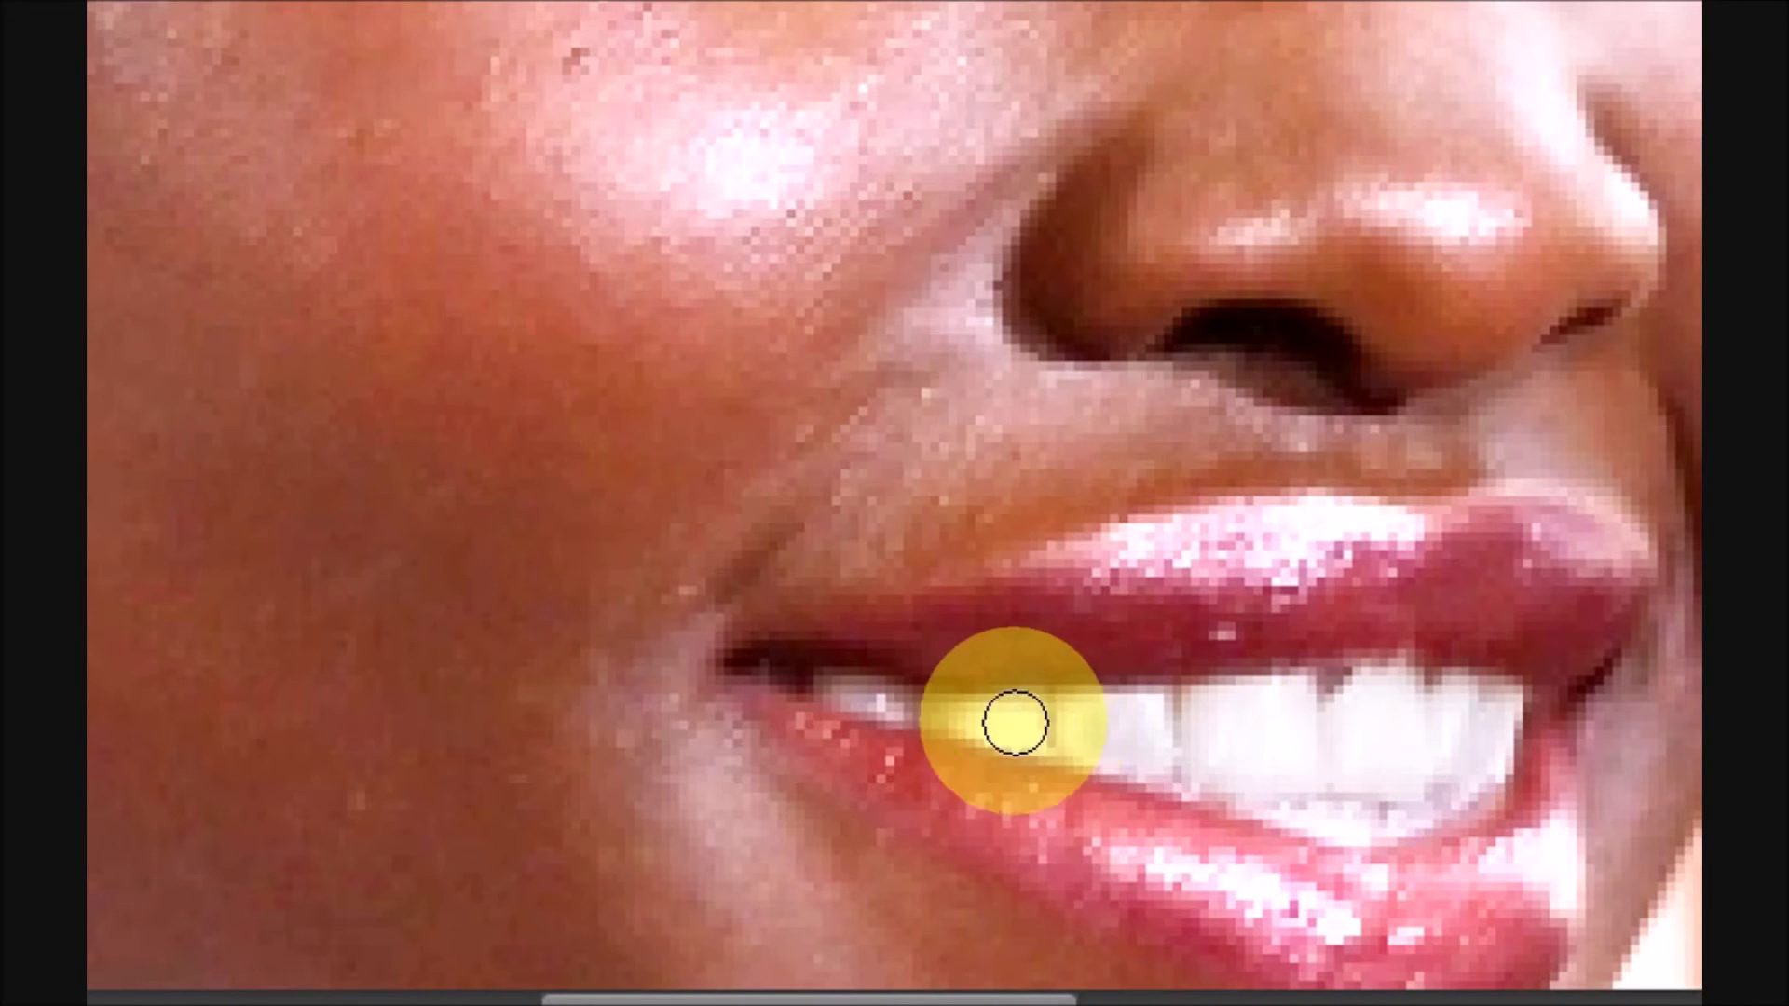
drag(978, 718, 1617, 739)
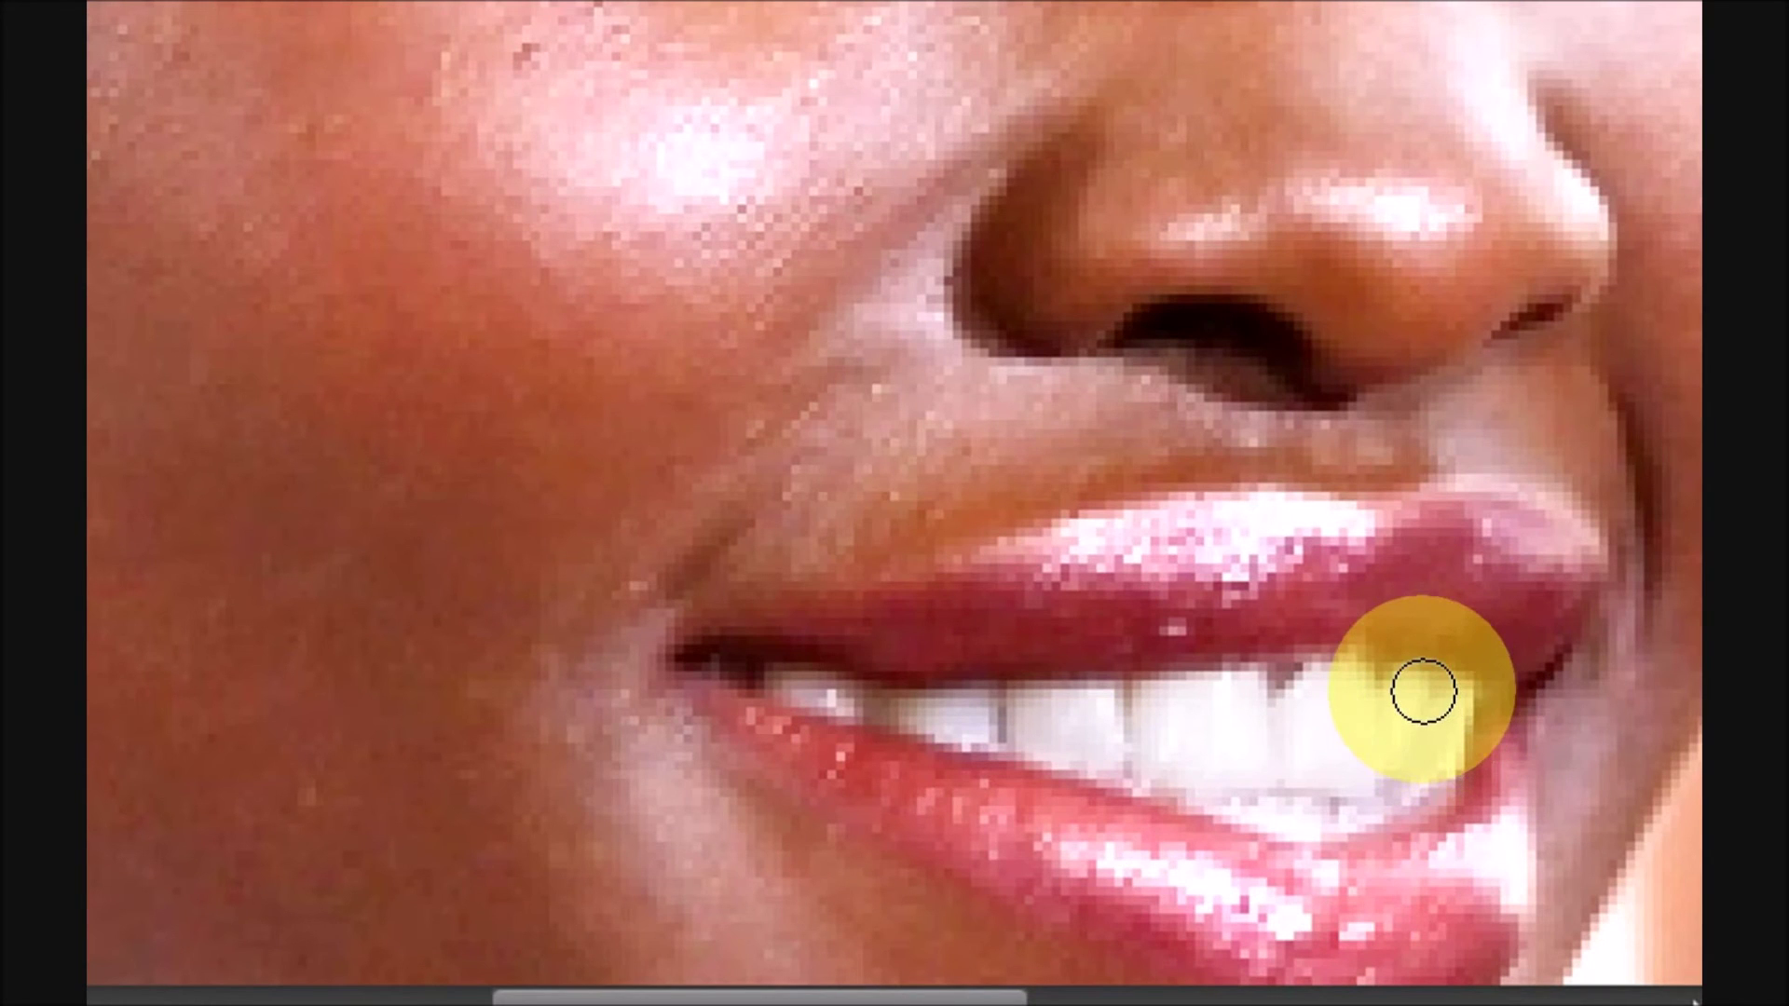
key(ctrl+minus)
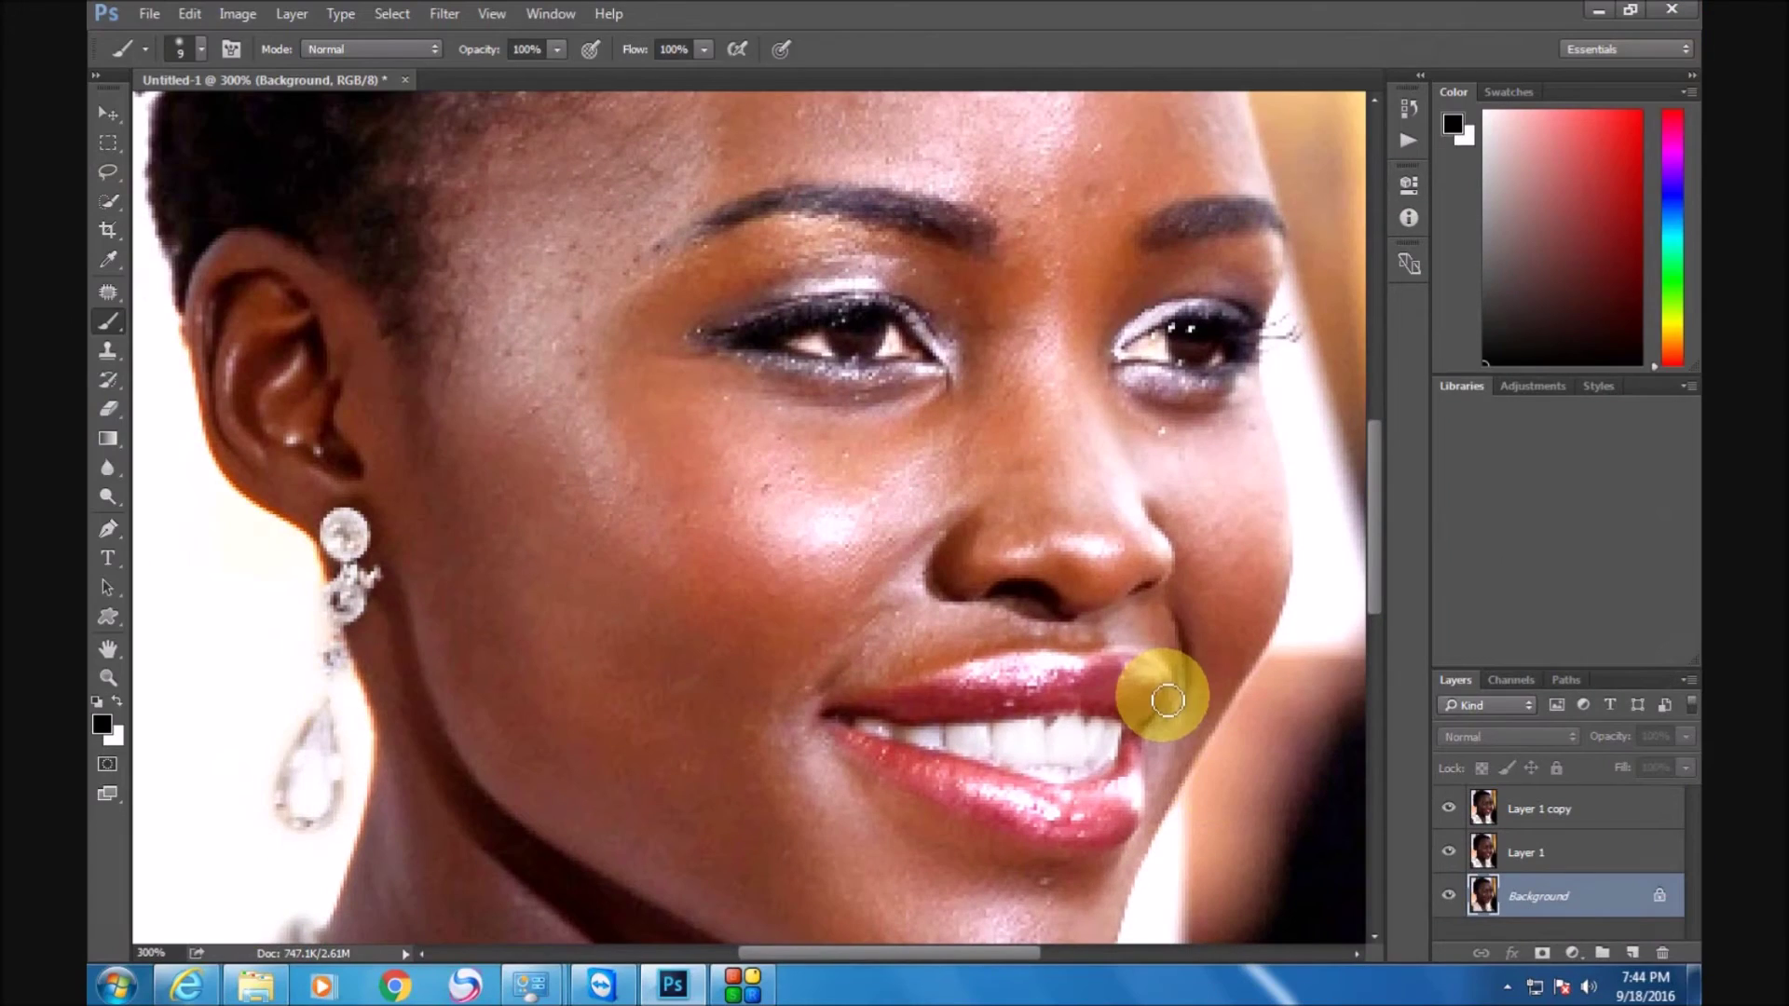
Zoom to 200% and hide Layer 1 copy and Layer 1 to show the original.
key(ctrl+minus)
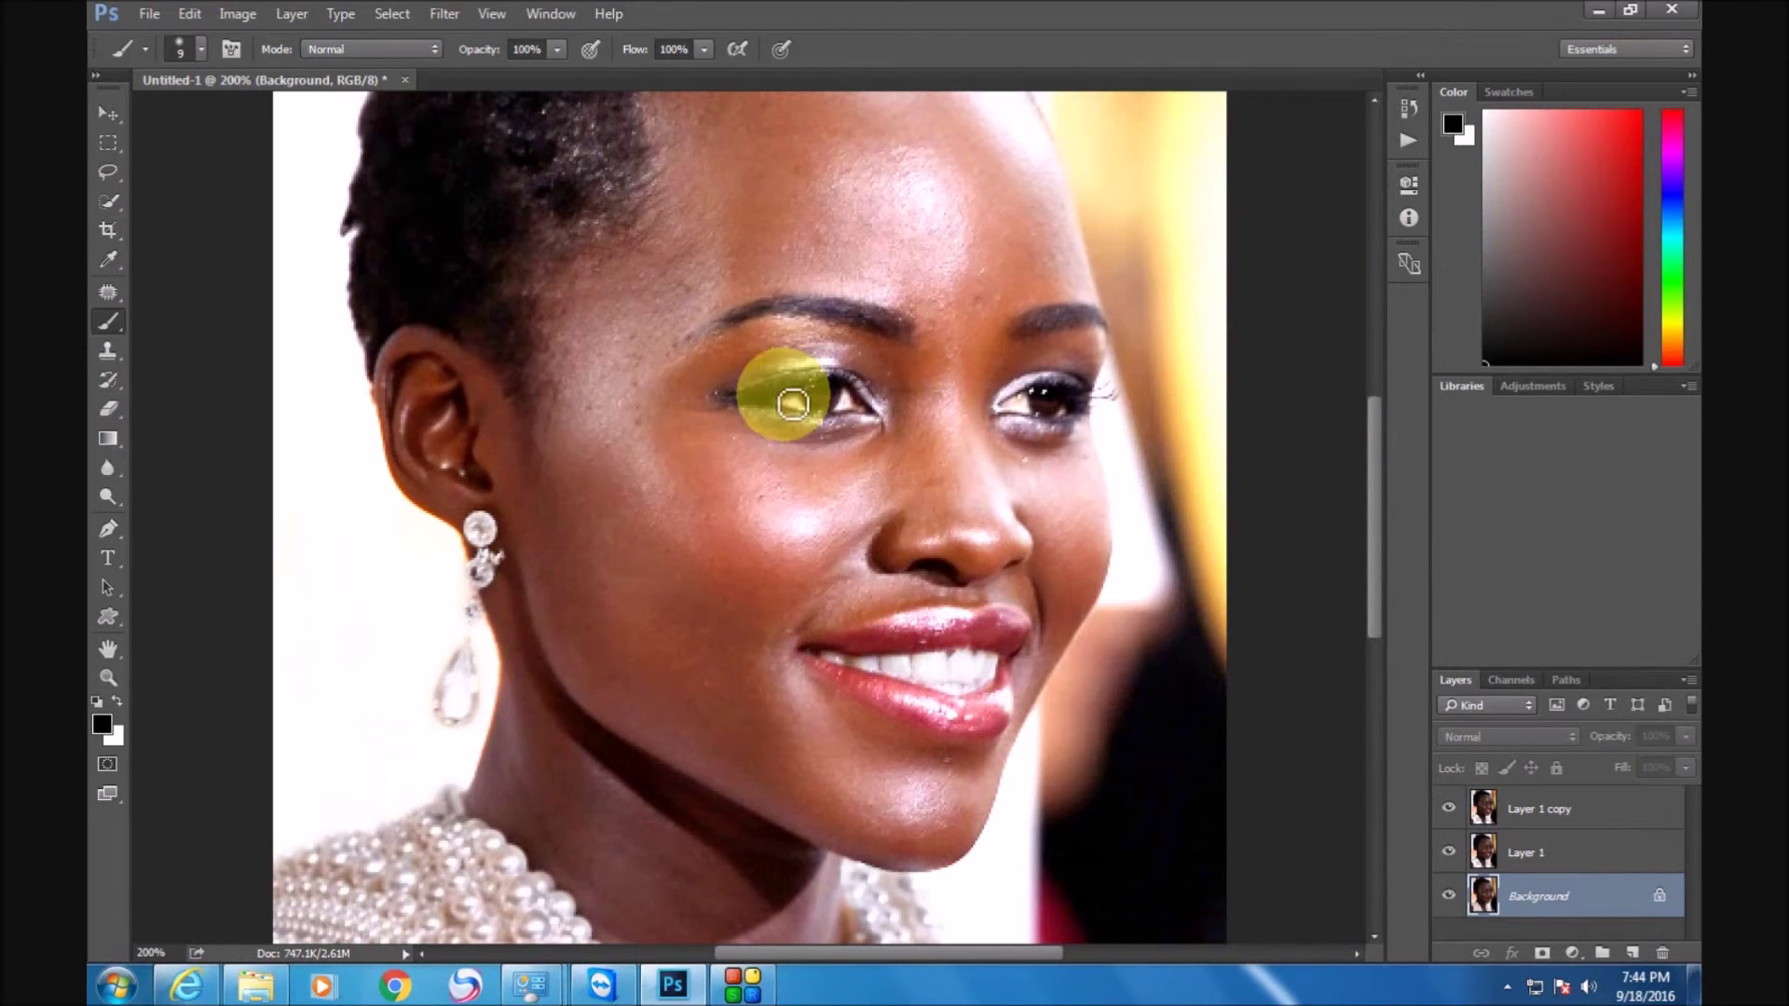
click(1448, 810)
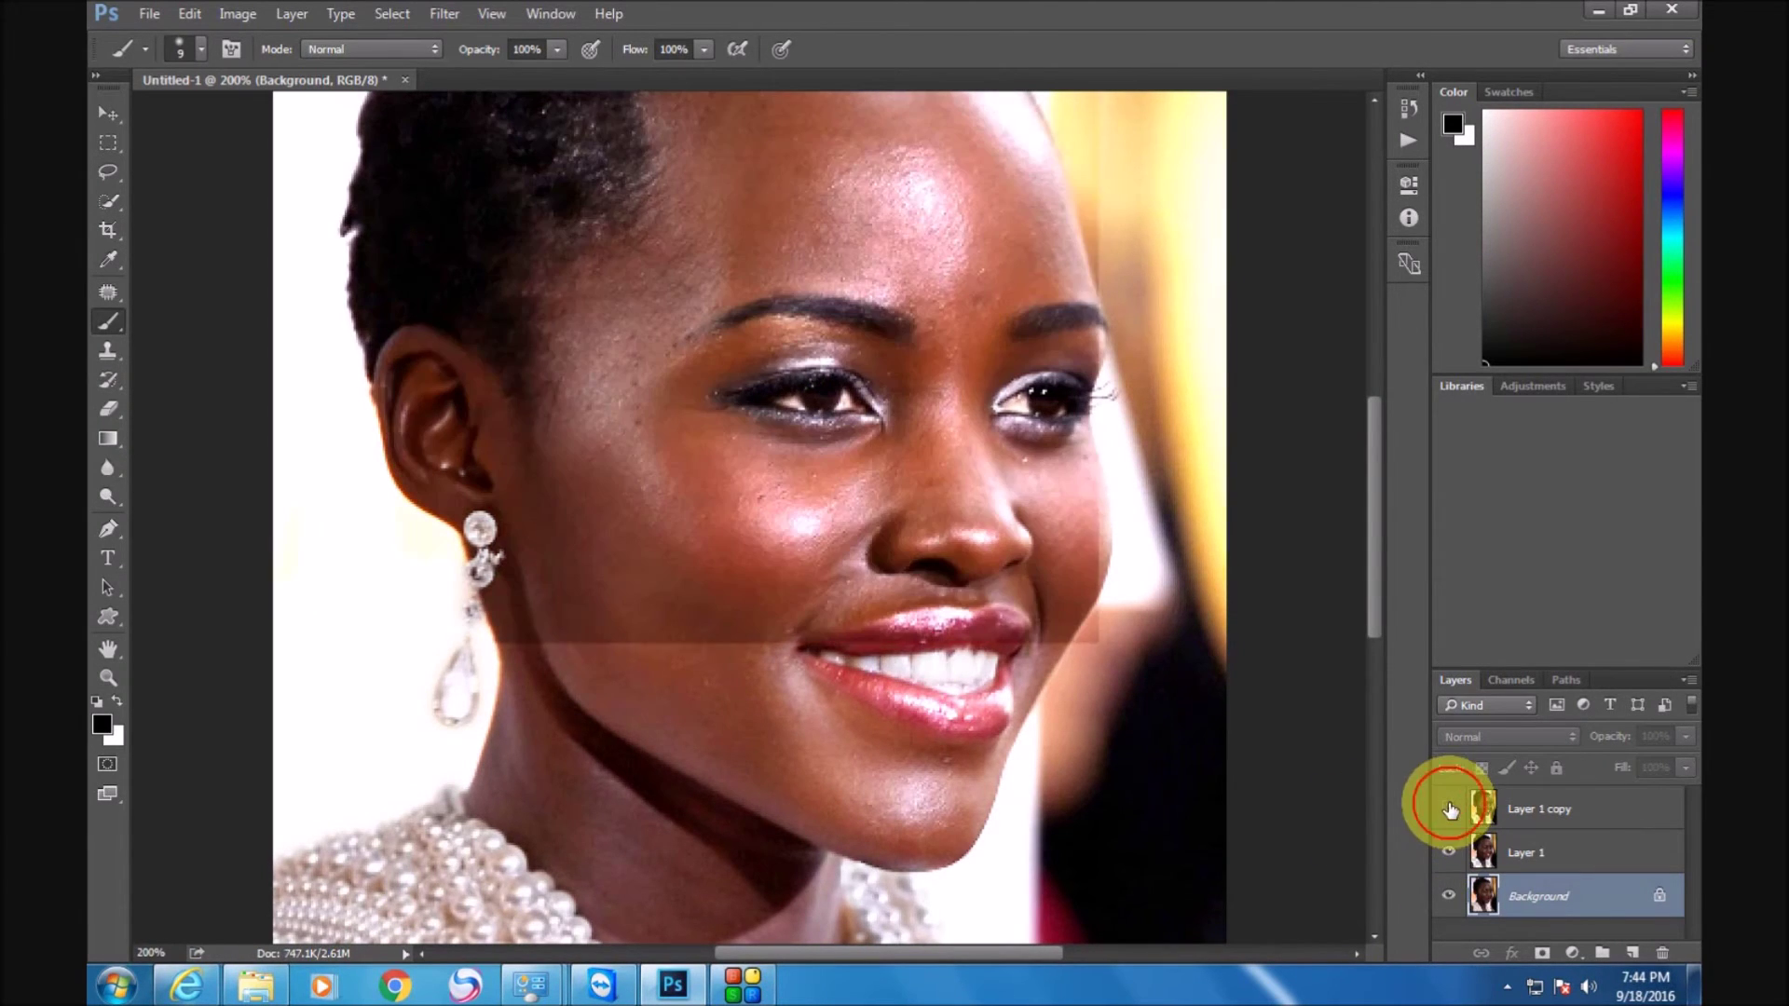
click(1449, 854)
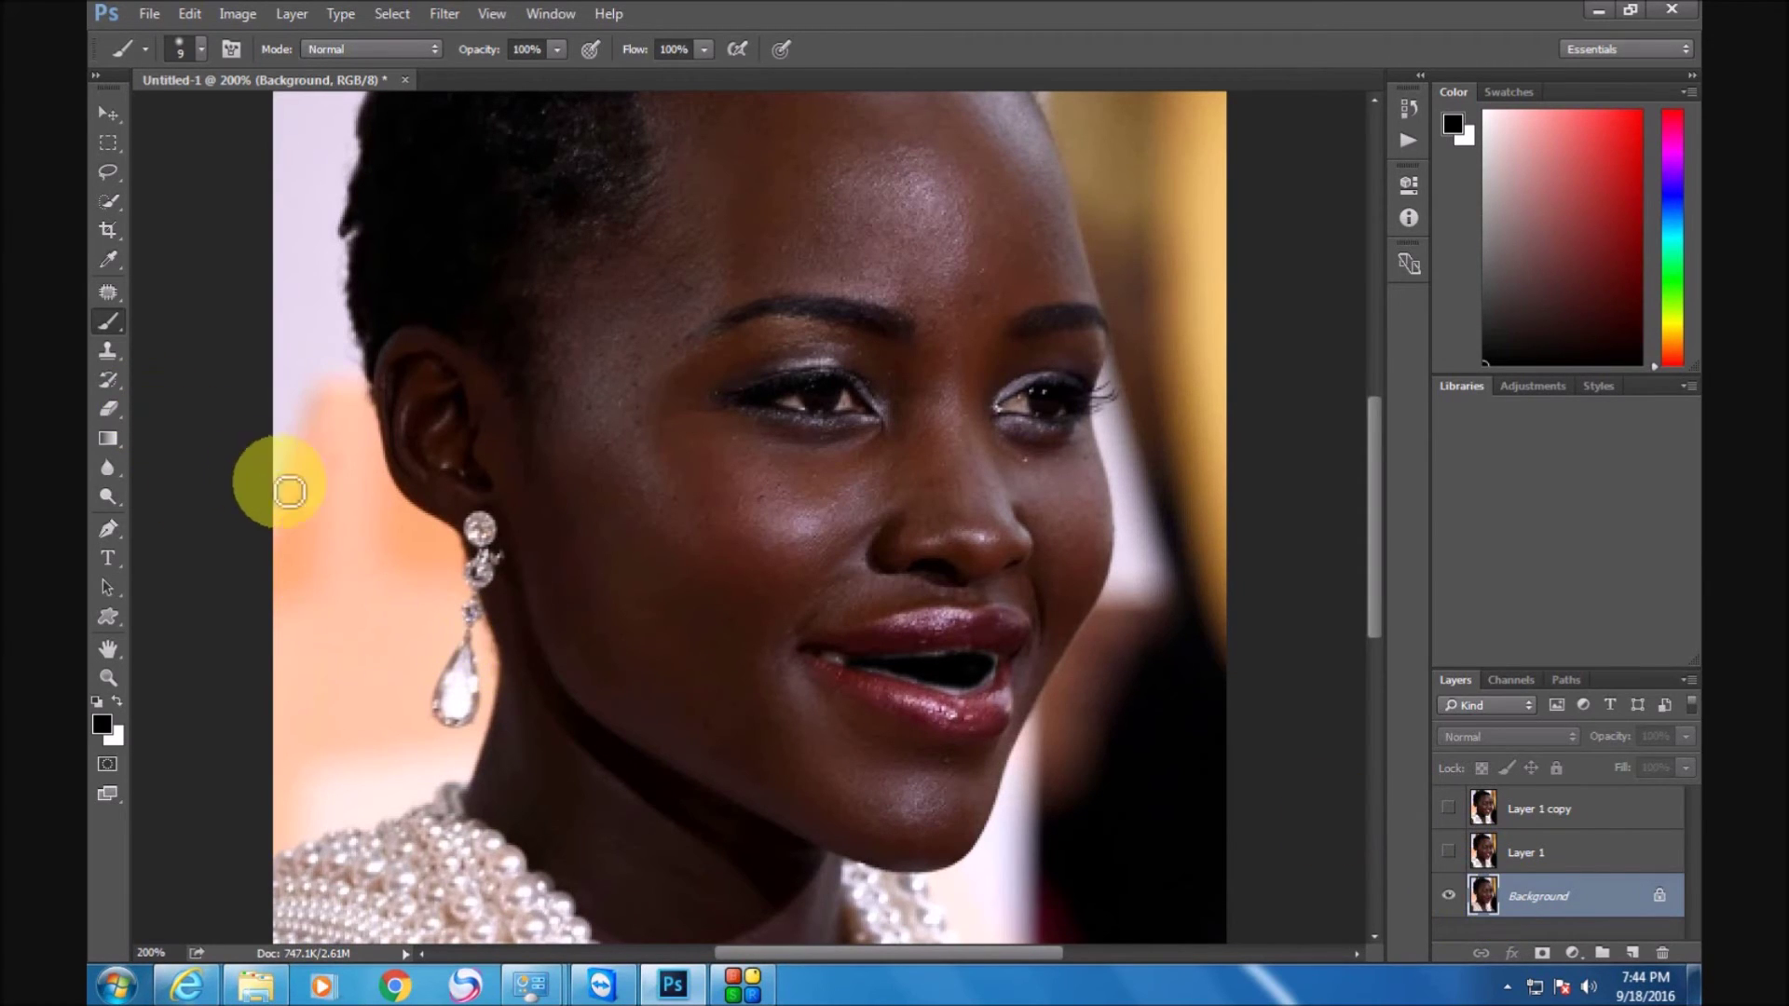
click(102, 724)
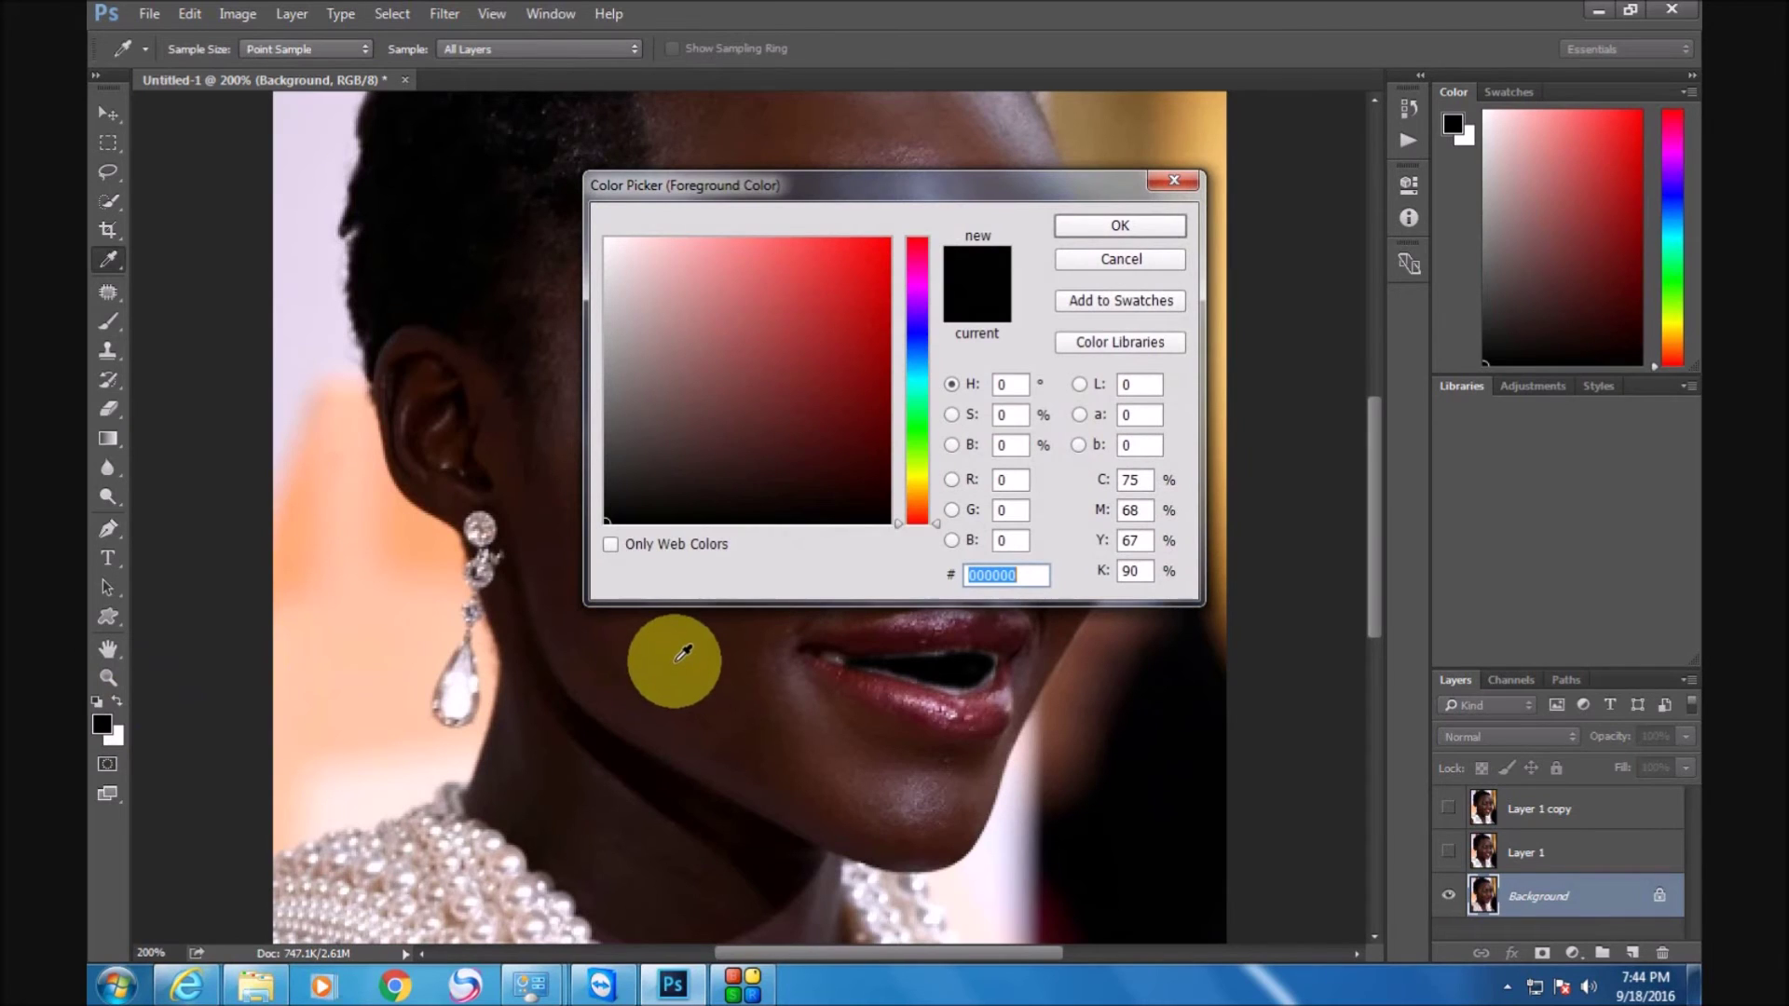
Sample the dark brown skin tone 34160c from the face as foreground colour.
click(680, 649)
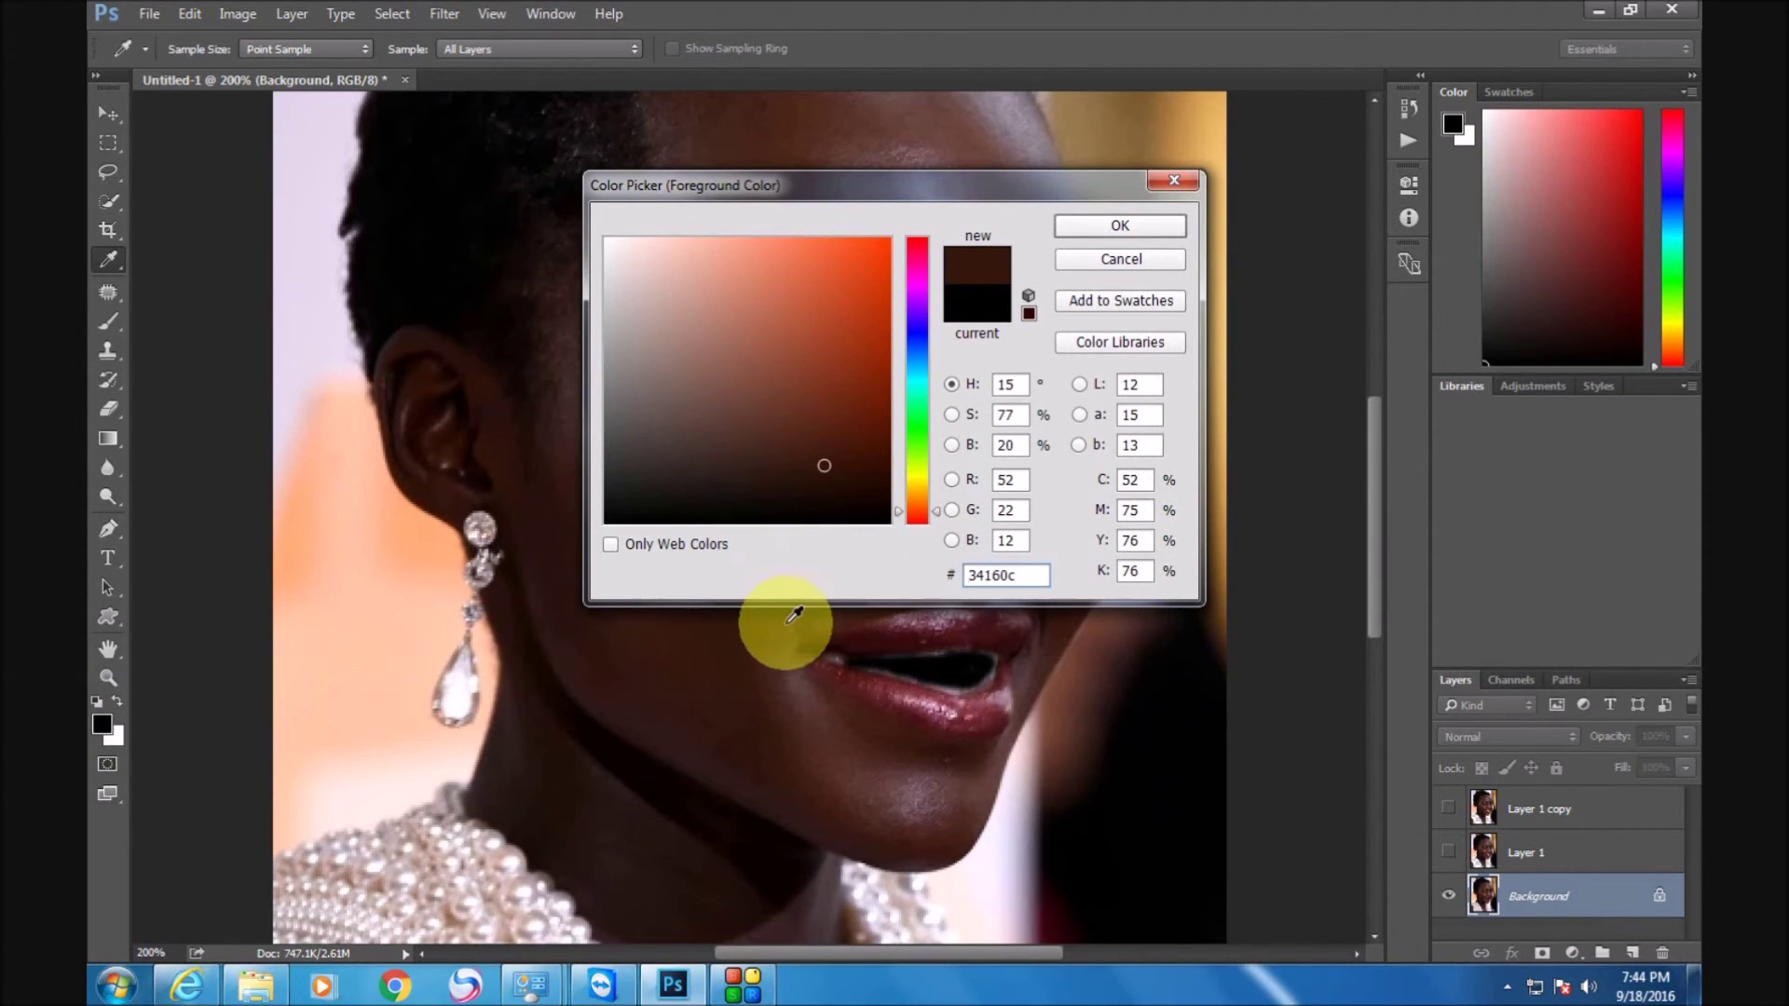
click(1083, 226)
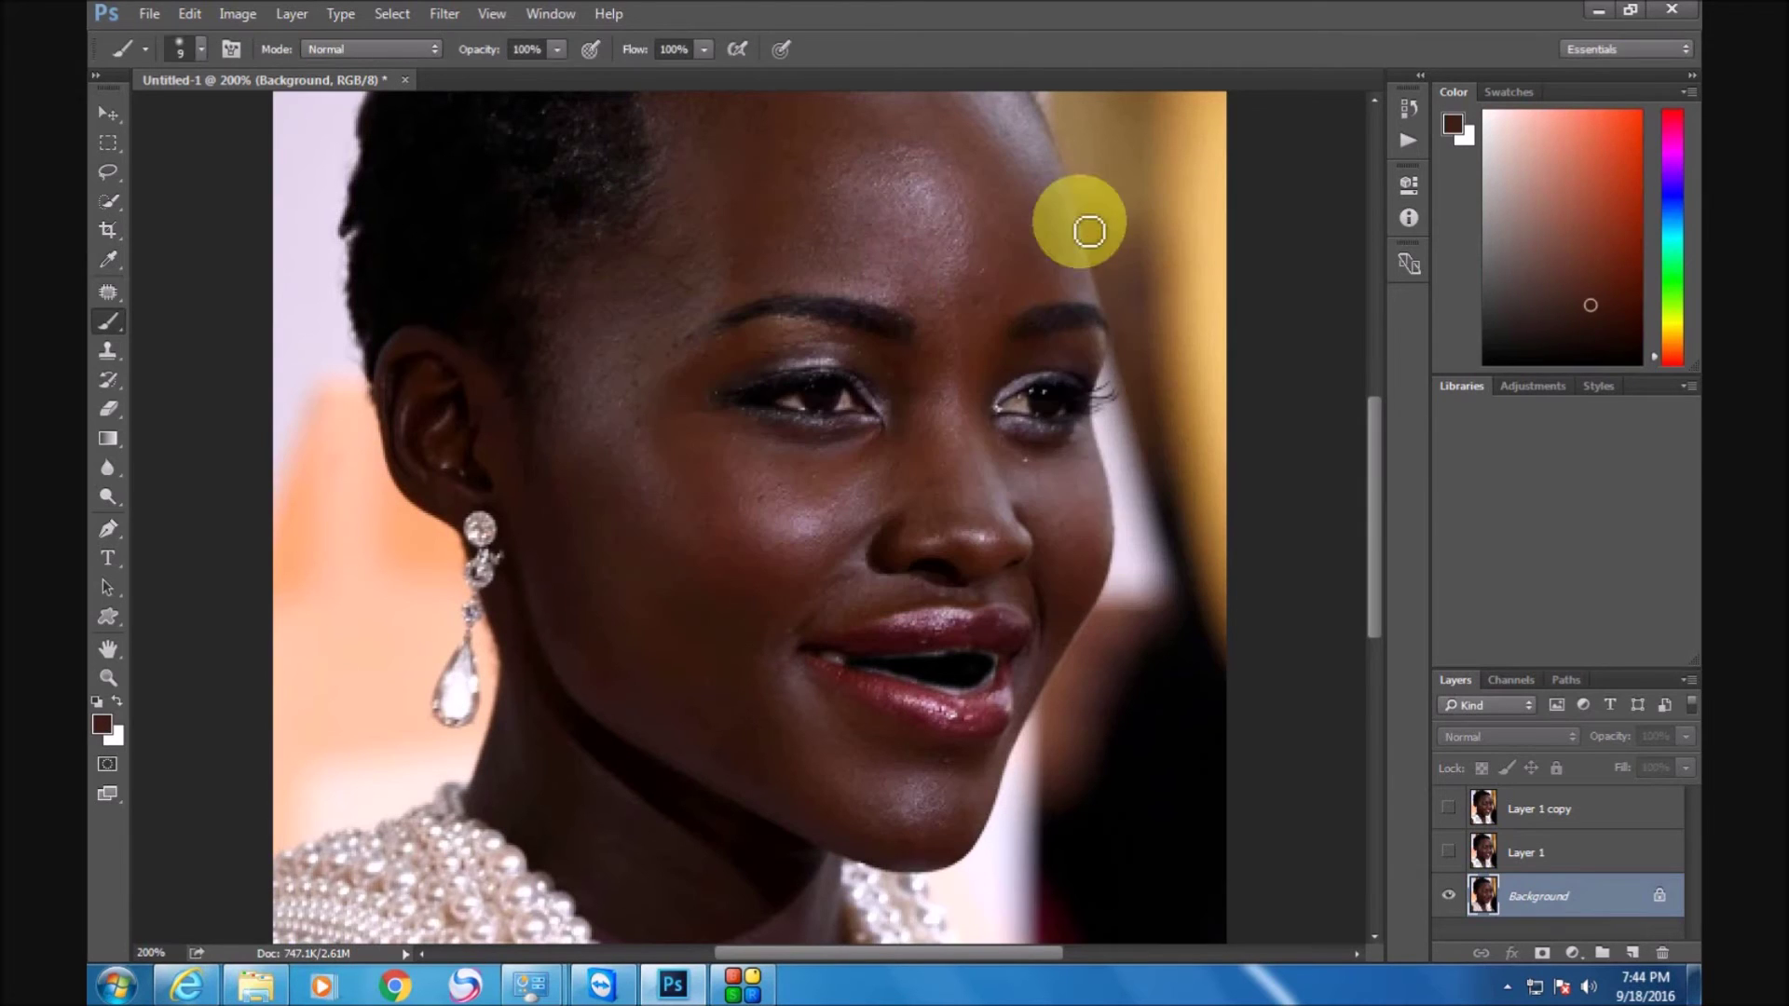
Make Layer 1 visible again and lower the brush opacity to about 41%.
click(1448, 852)
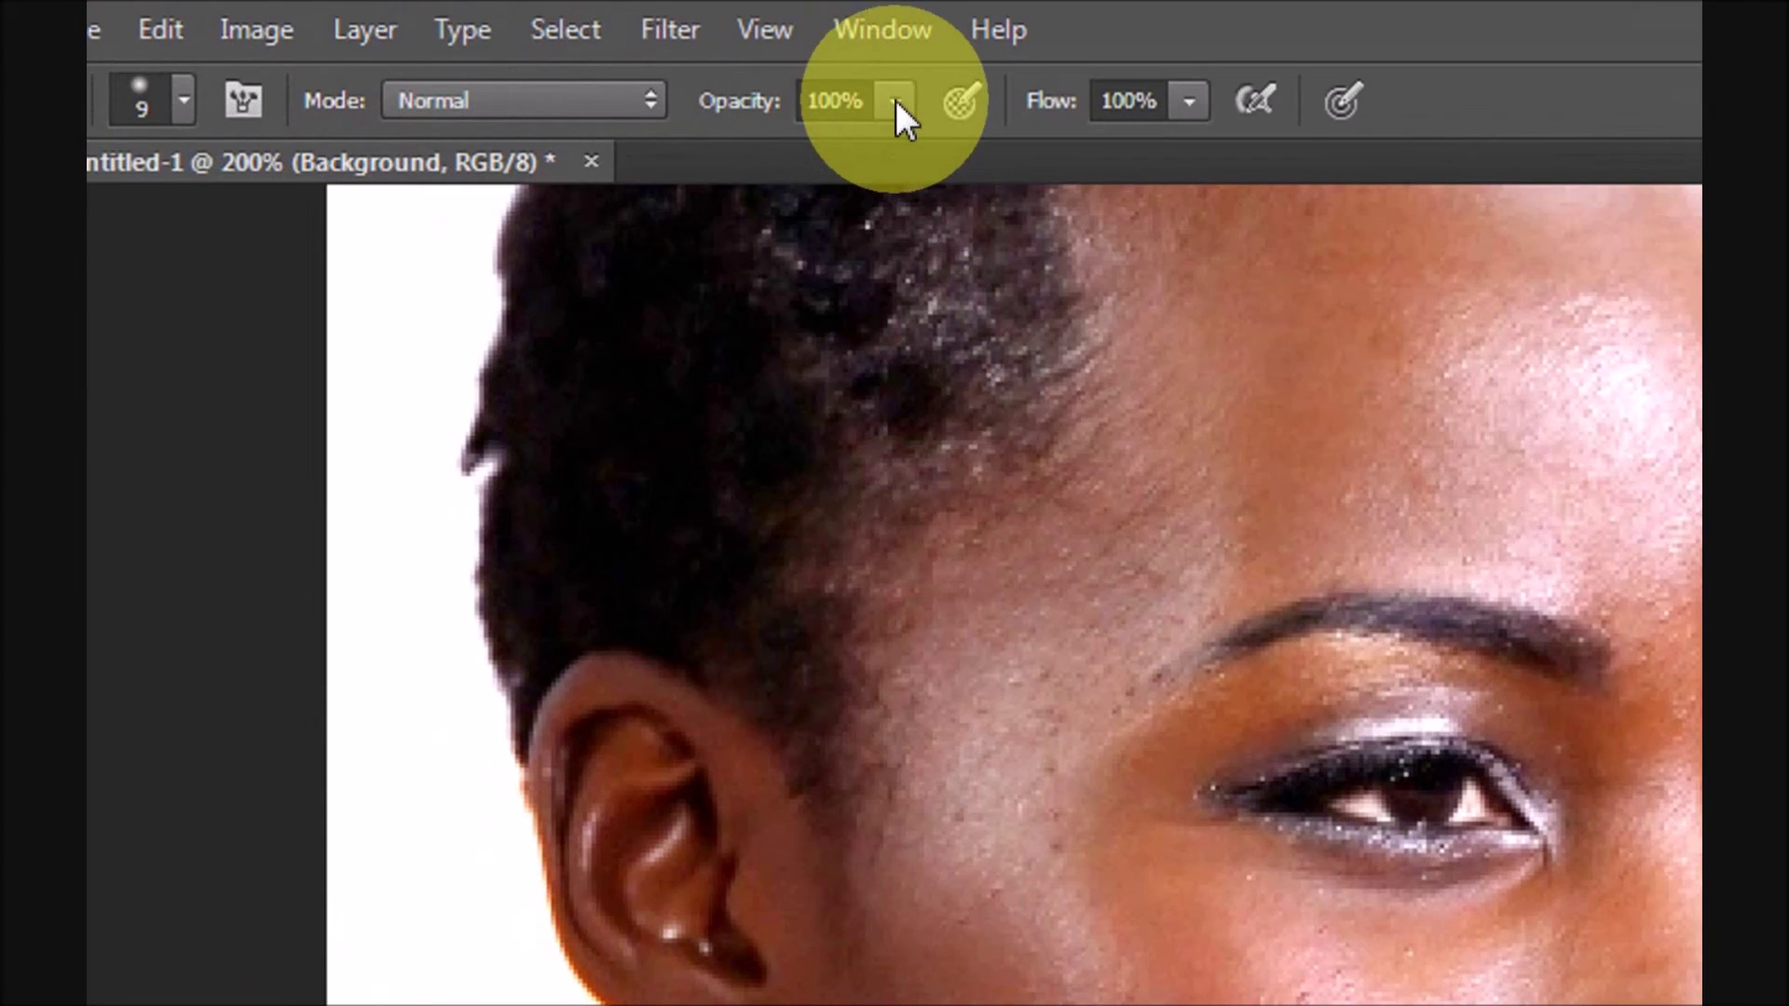
click(557, 48)
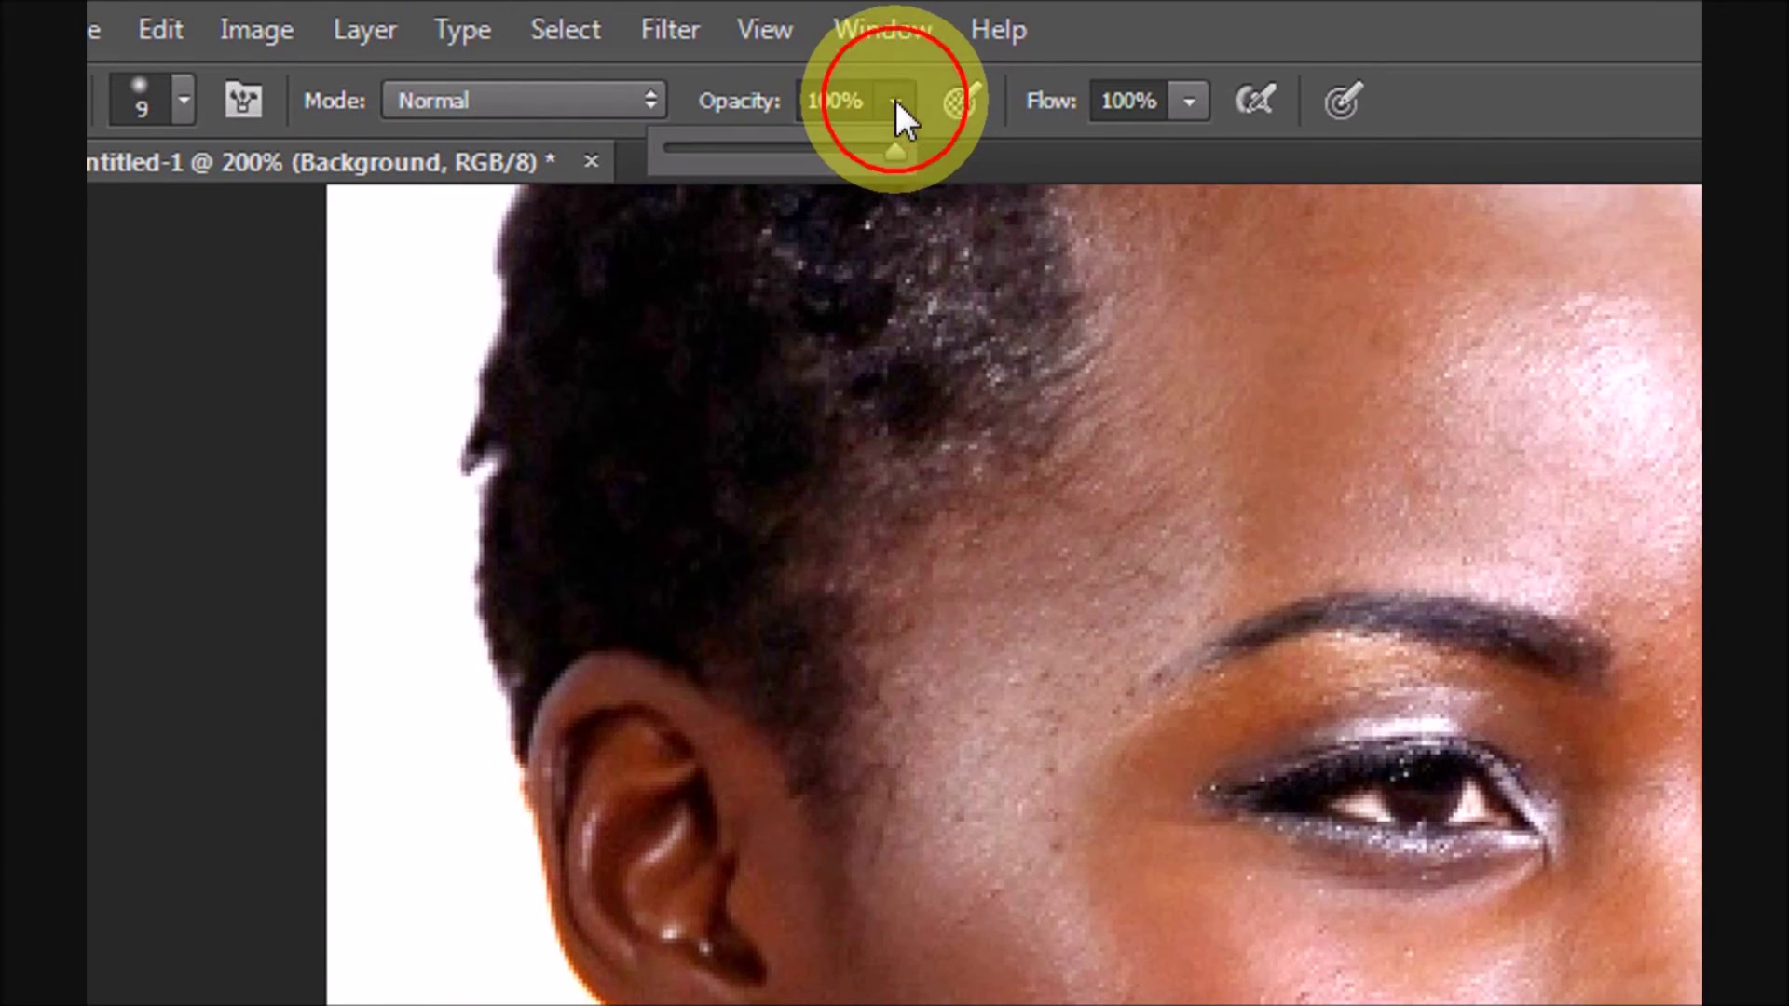
drag(897, 100, 773, 147)
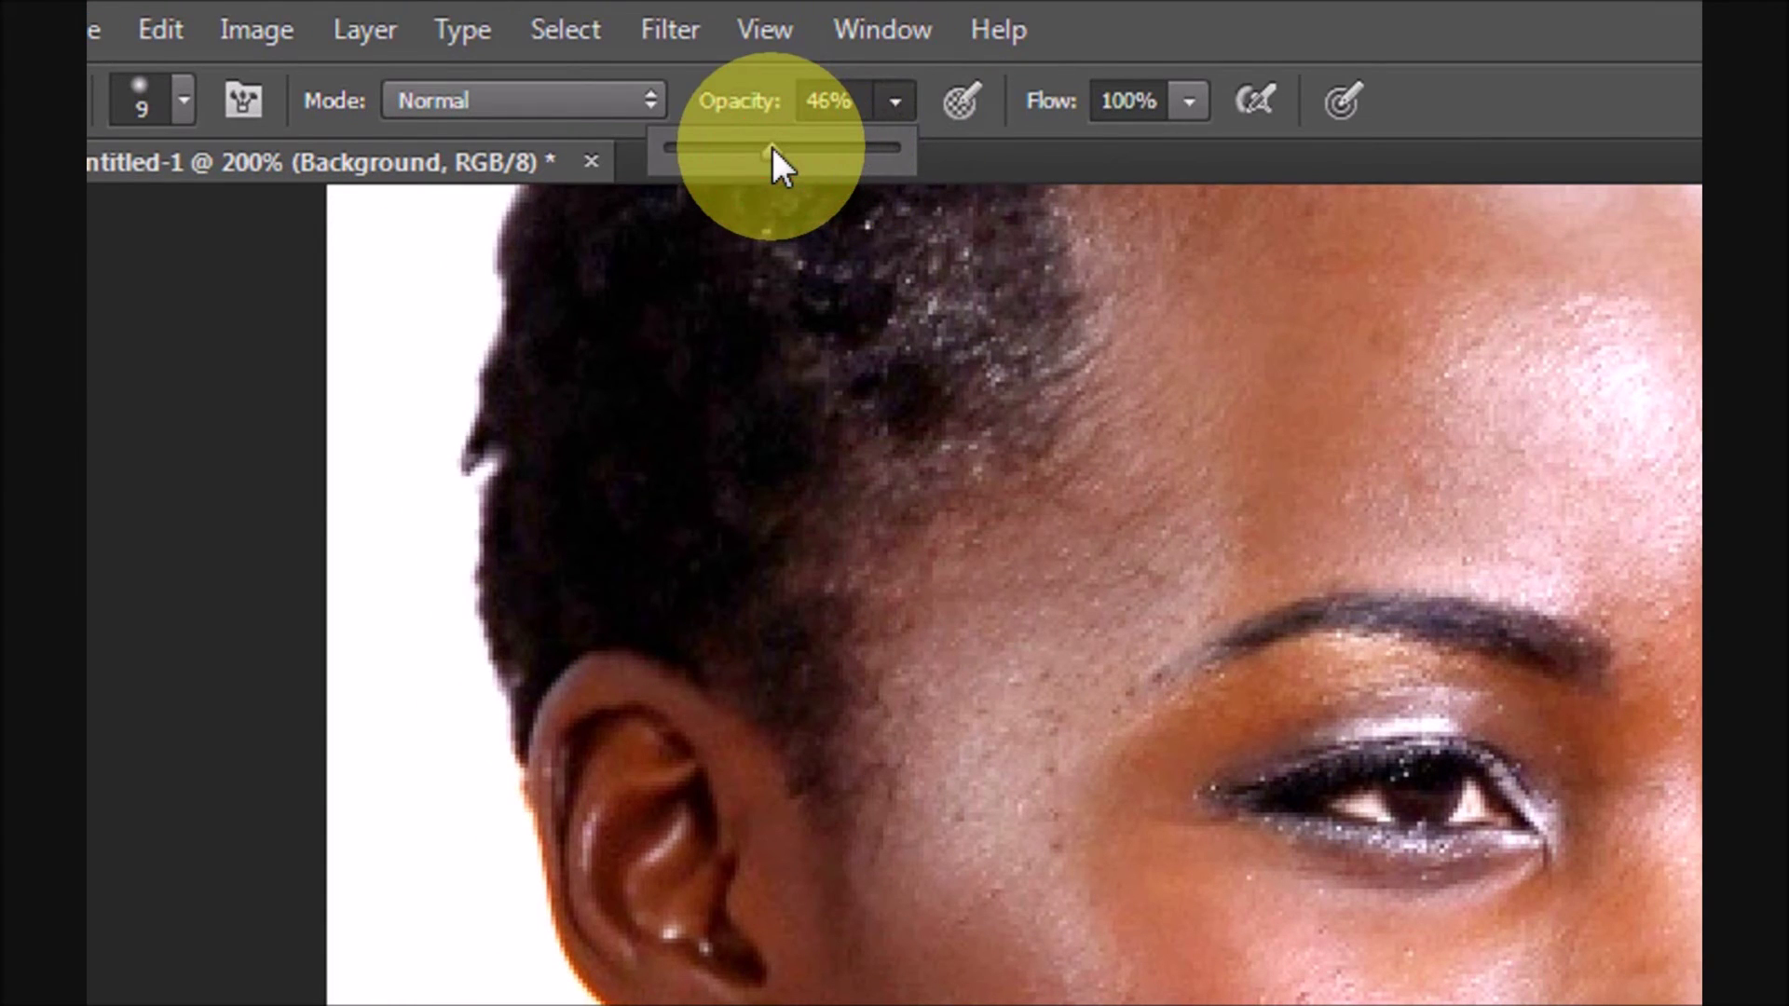
drag(773, 147, 747, 145)
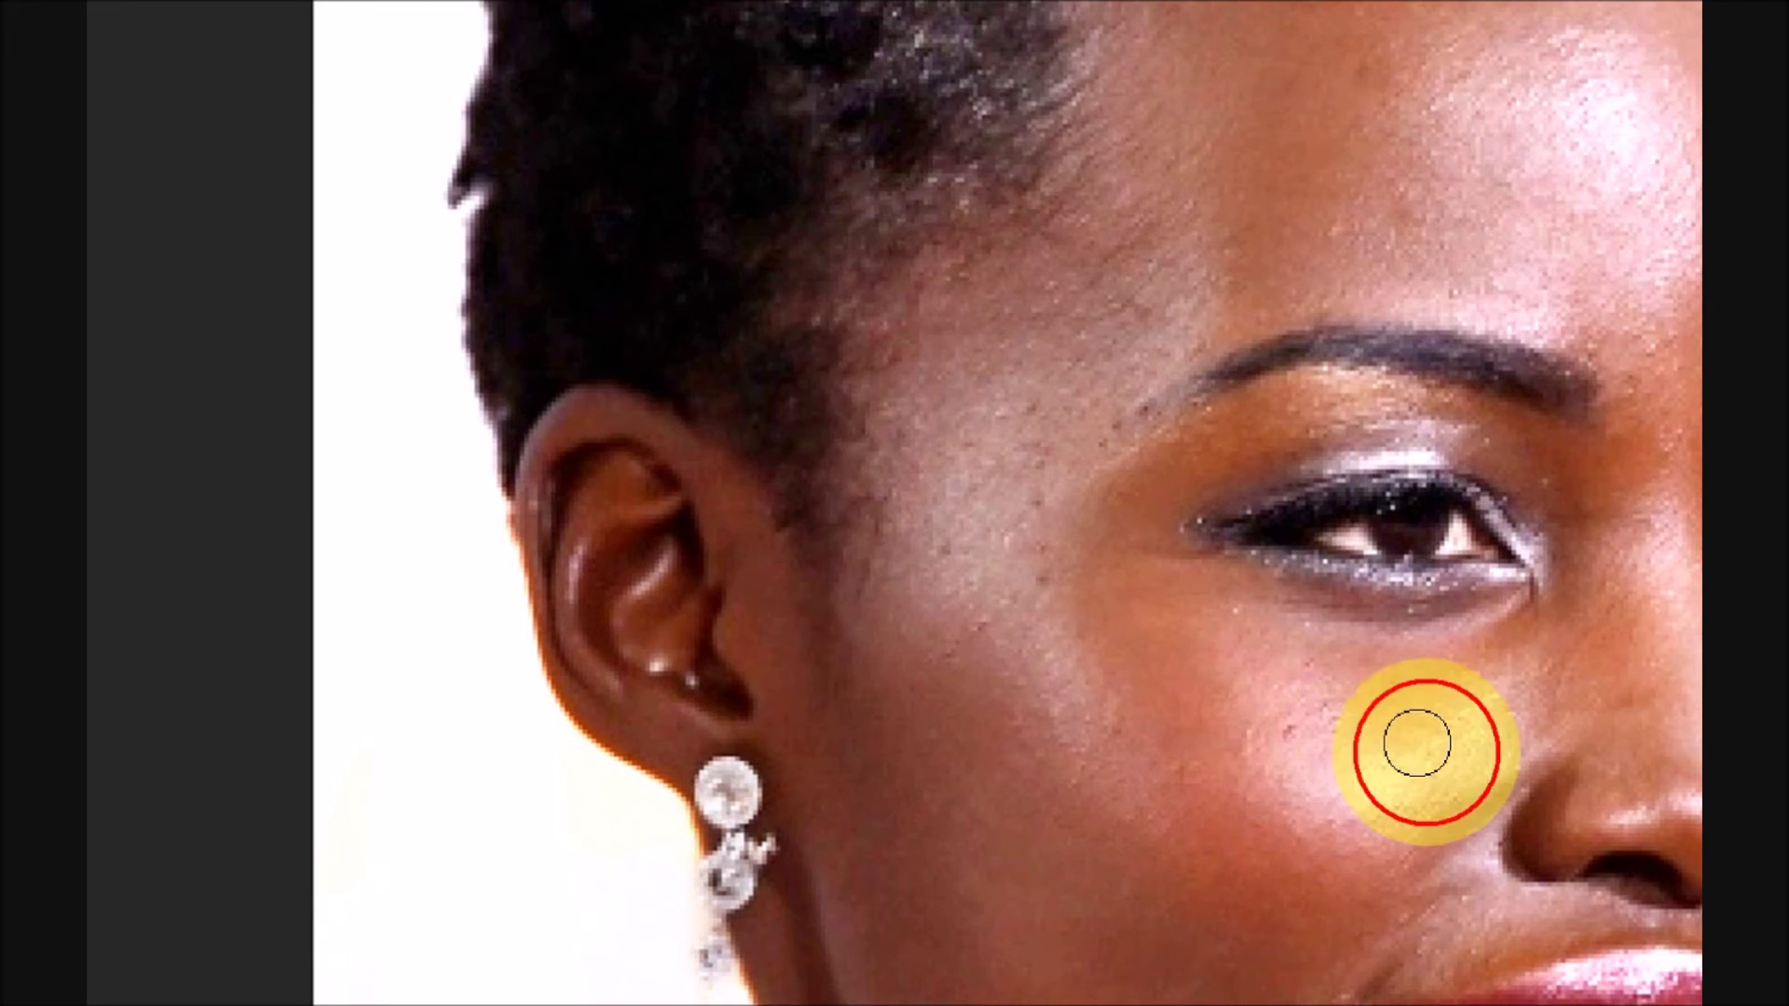
Dab low-opacity brush touch-ups on the cheek, between the eyes, nose tip, lips, chin and hairline.
click(1489, 131)
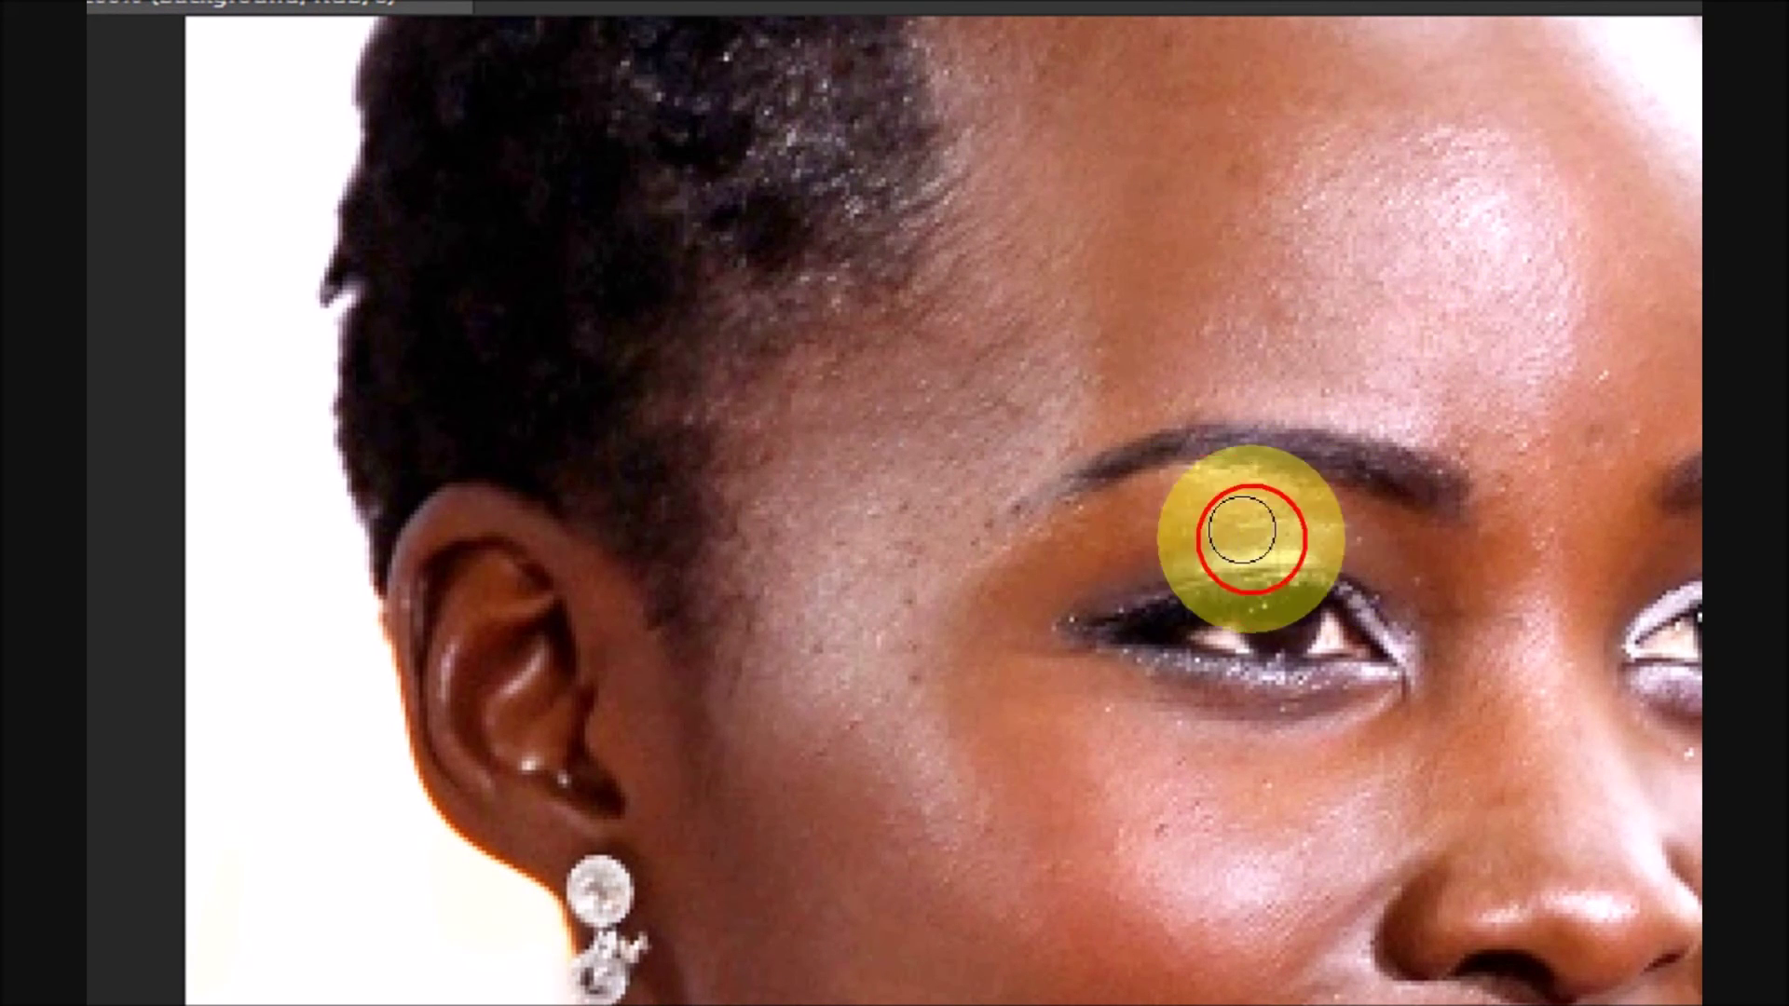
click(1554, 596)
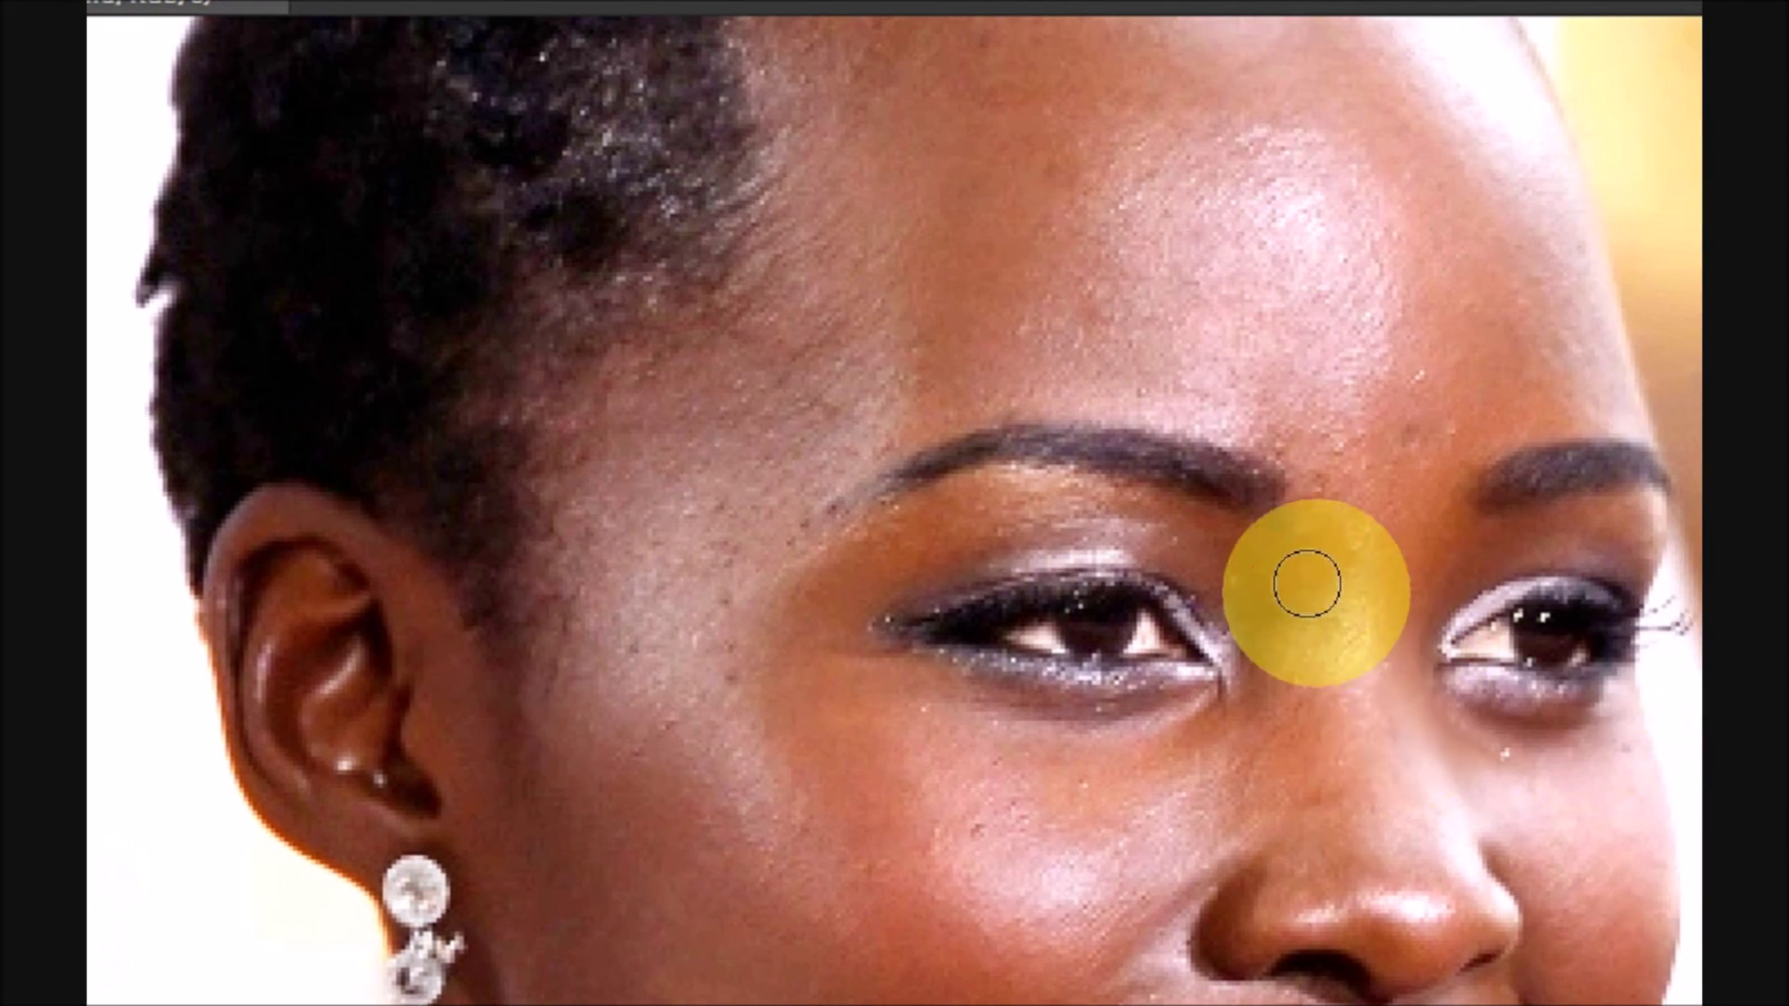
click(1350, 830)
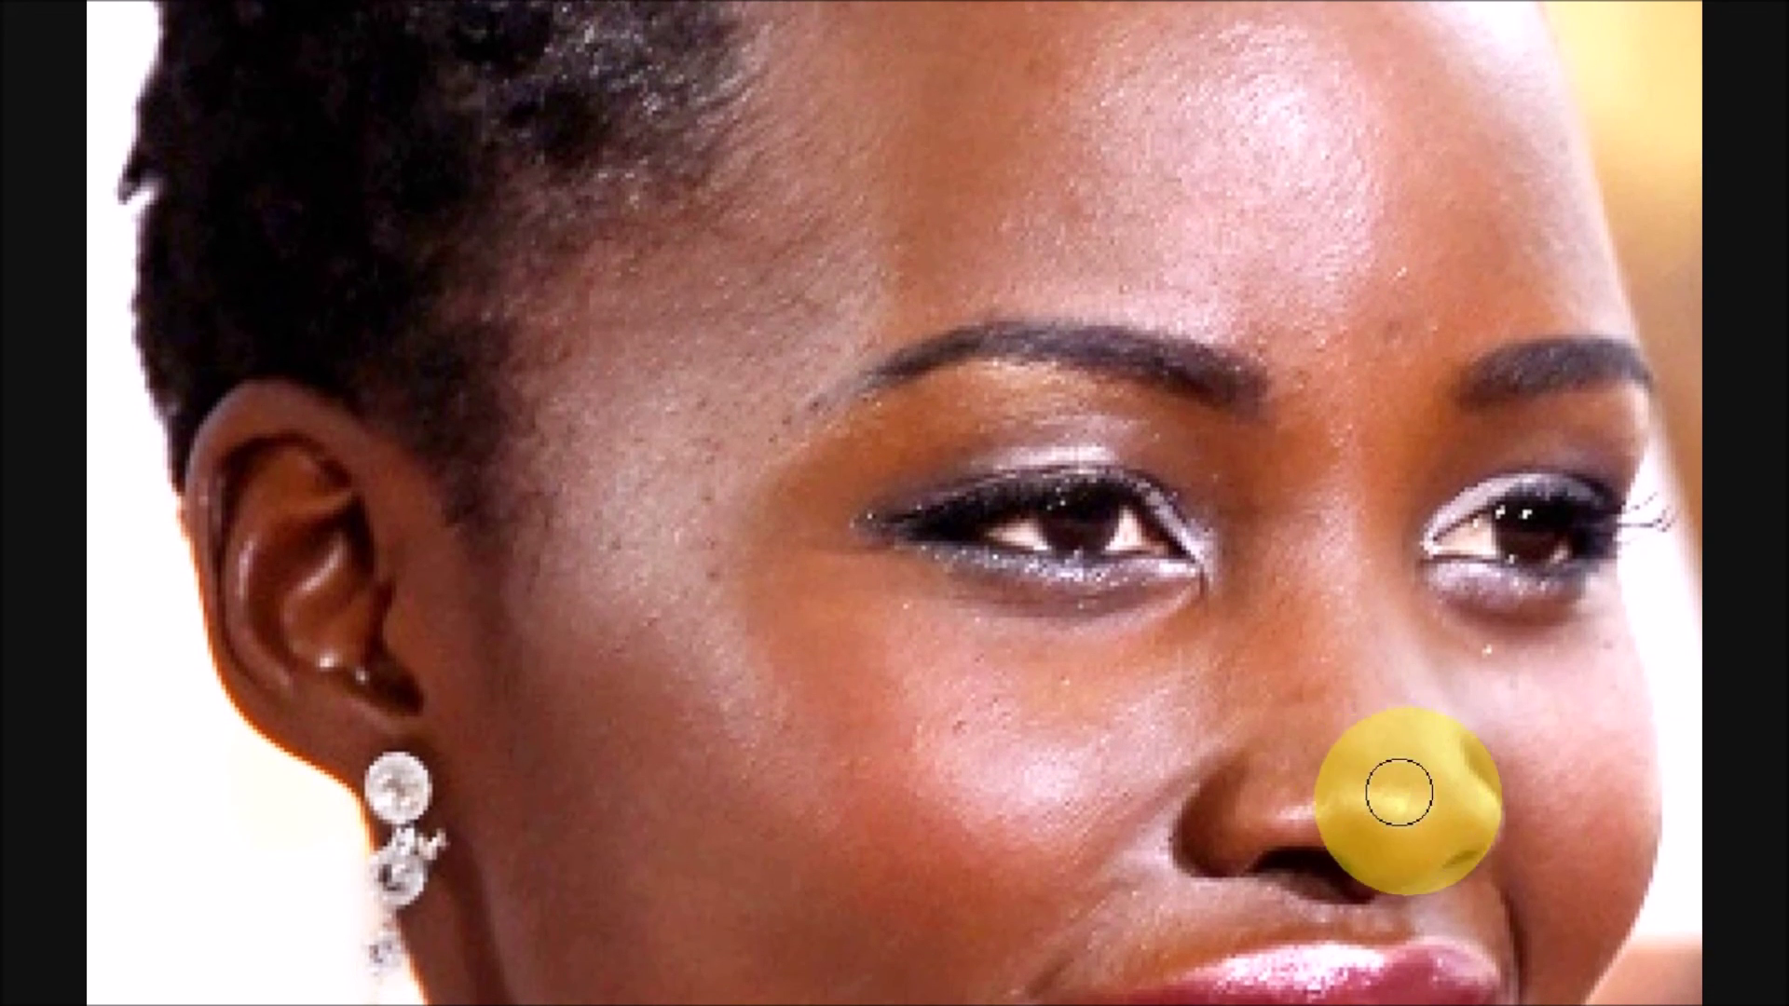
click(1560, 671)
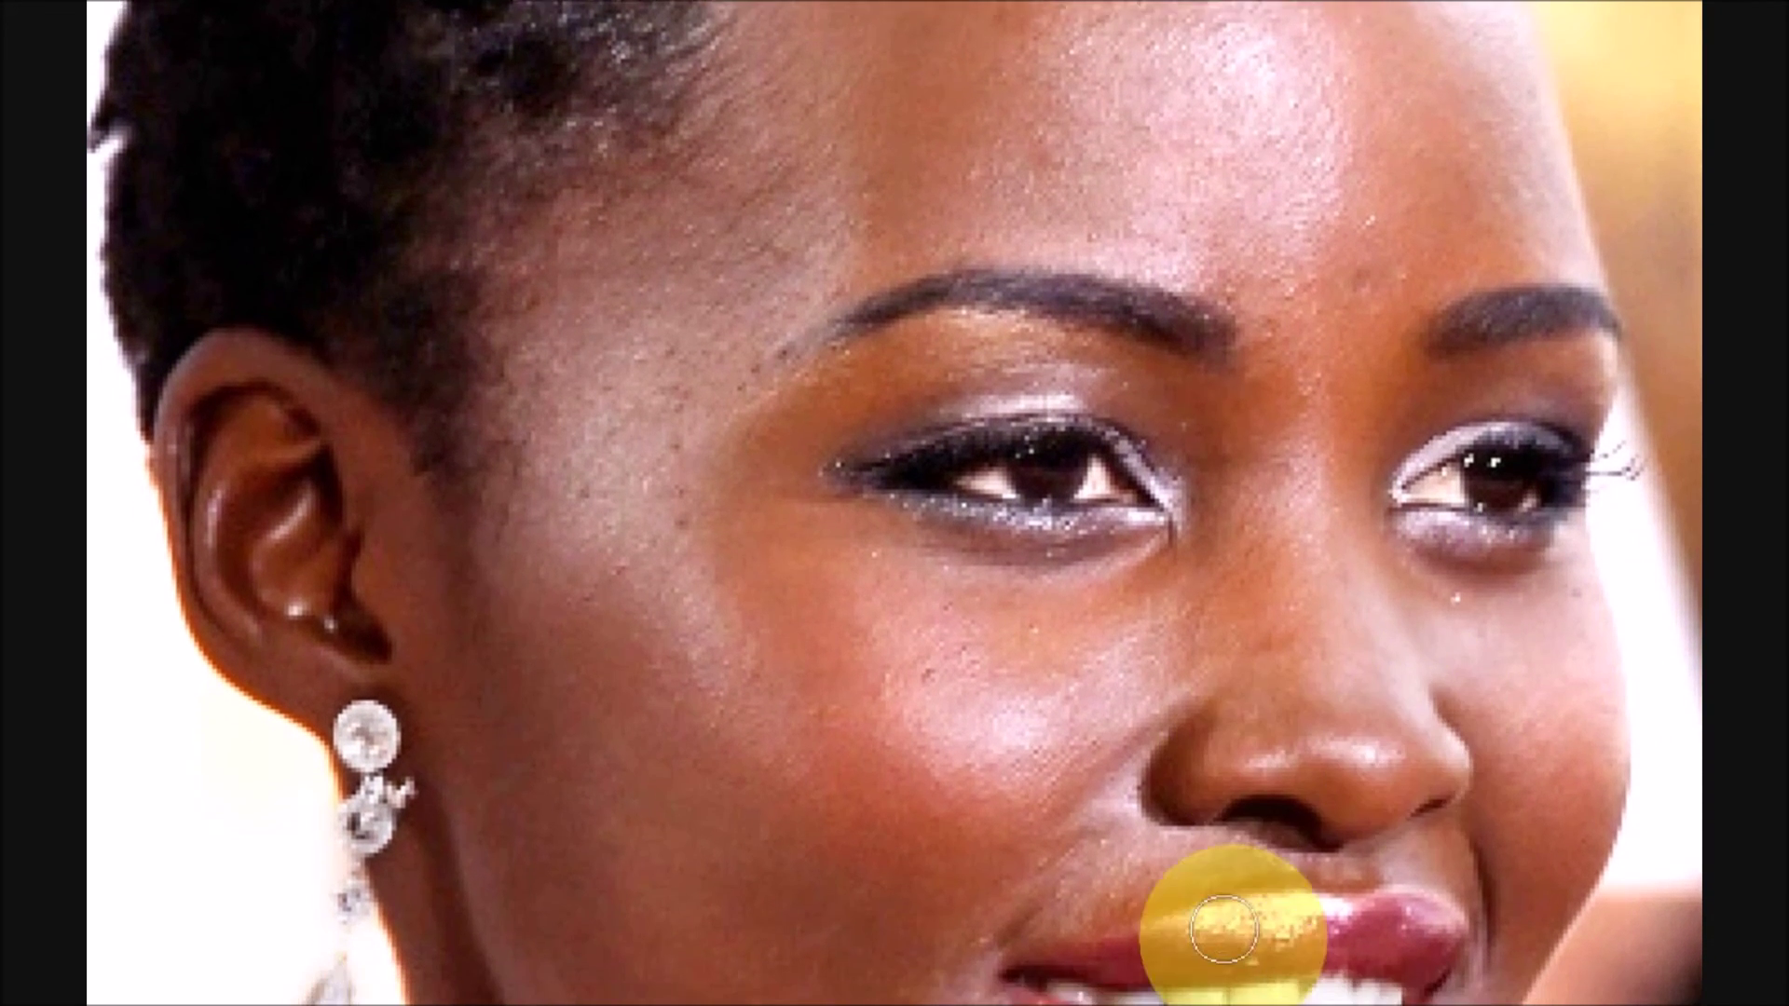
click(1221, 871)
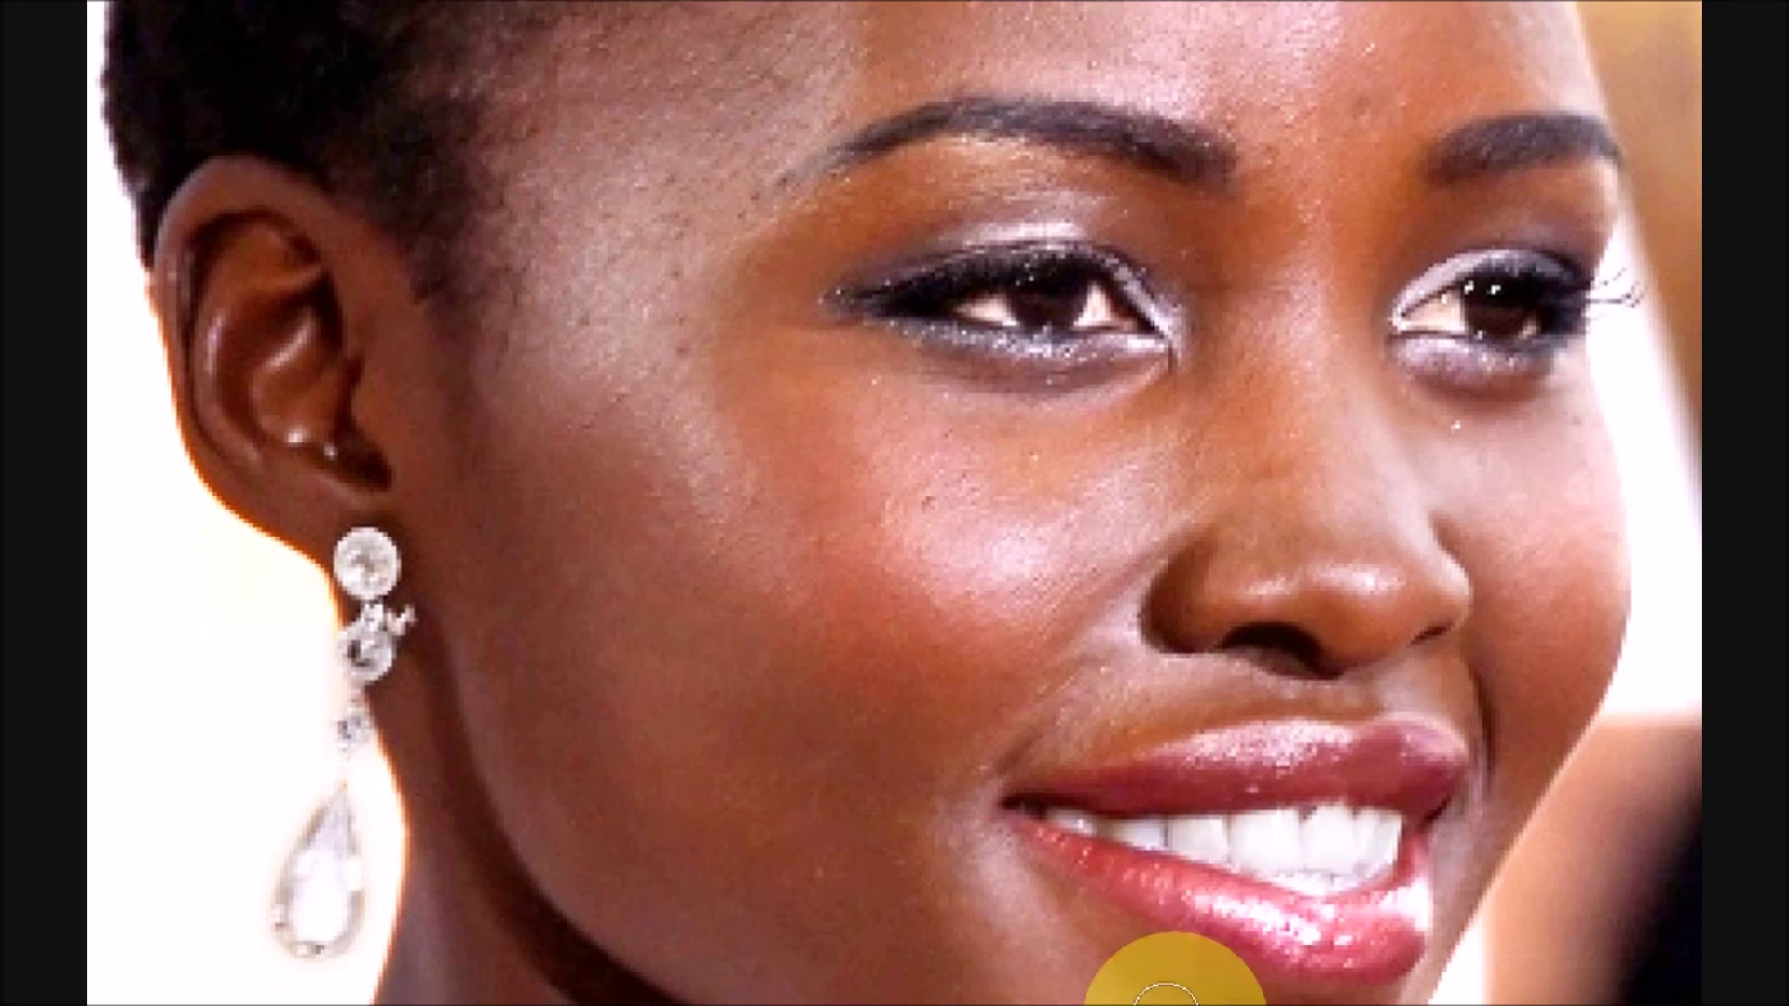
click(1349, 865)
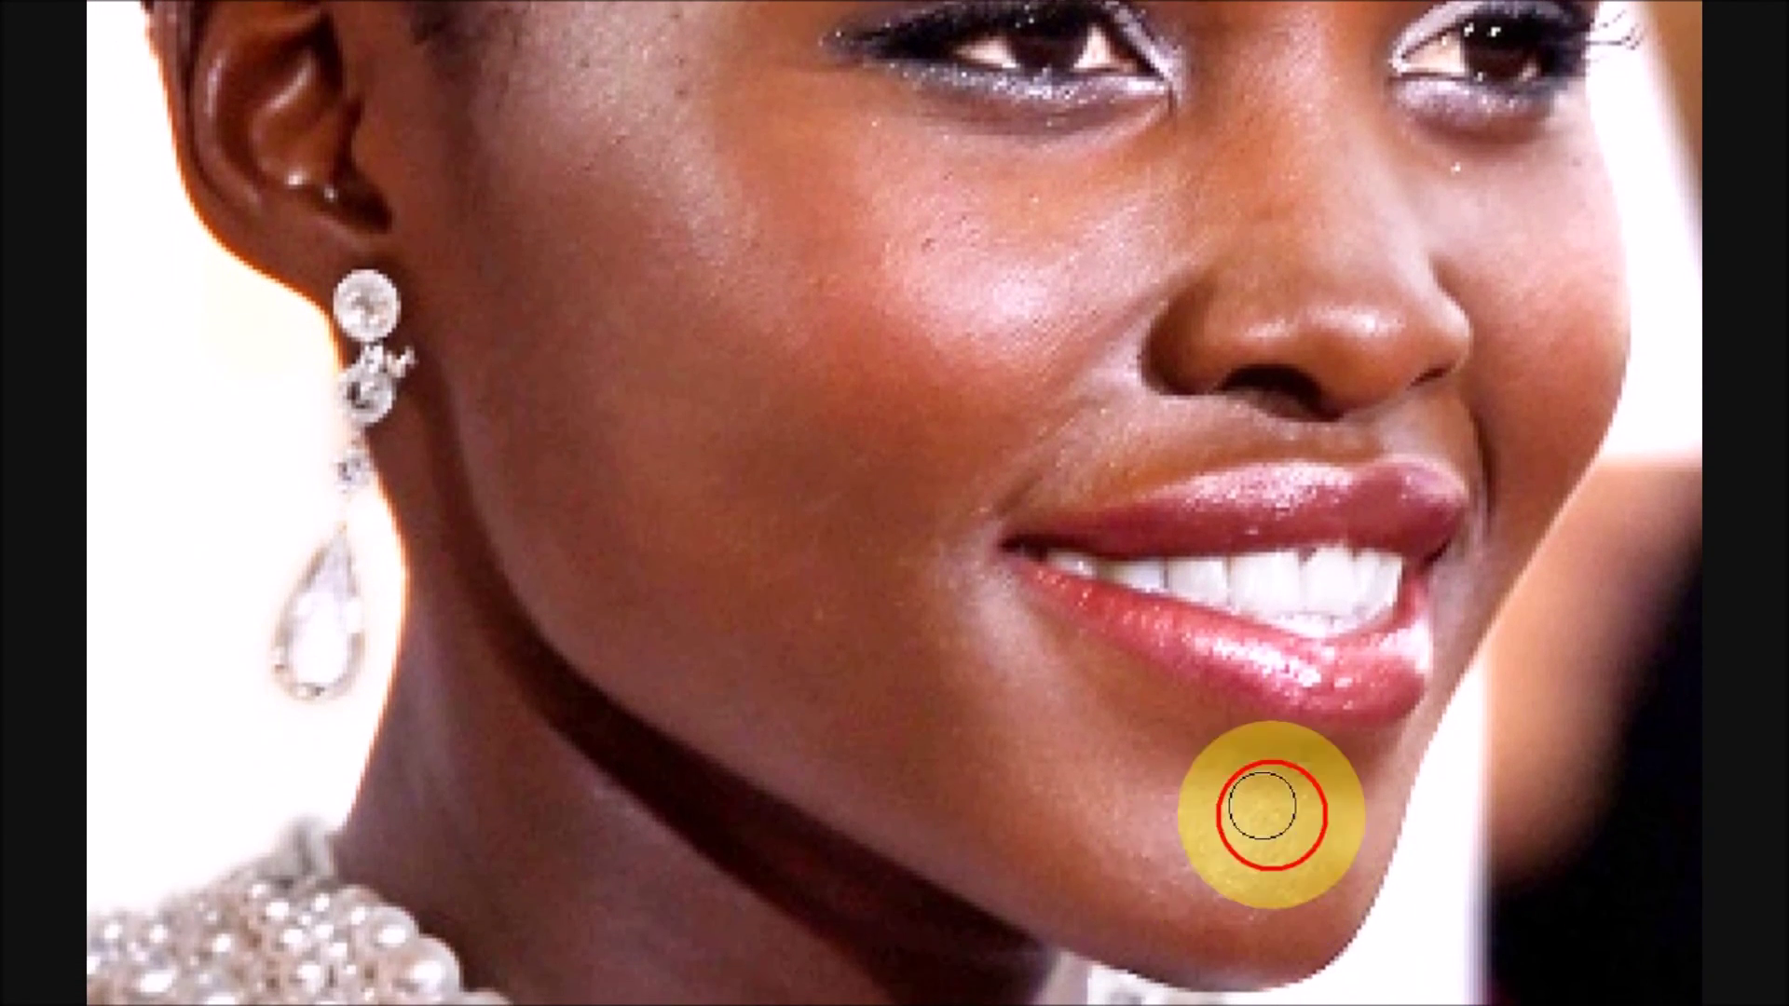
click(1060, 746)
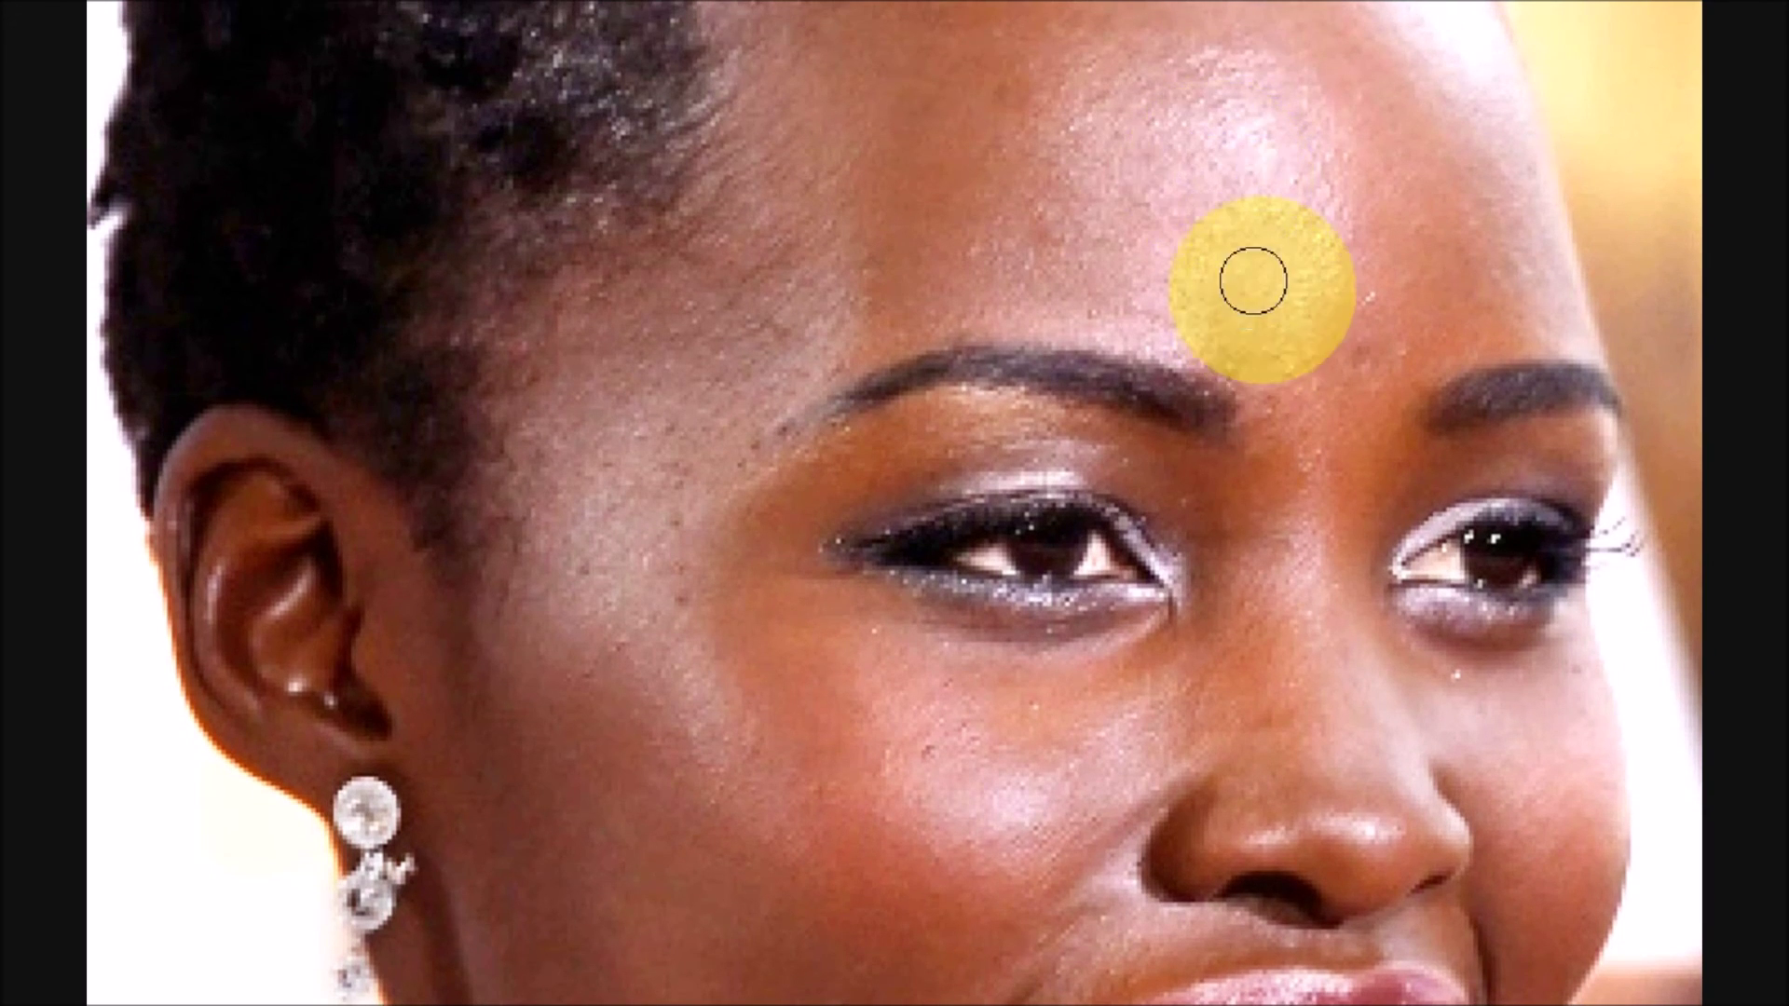
click(1253, 280)
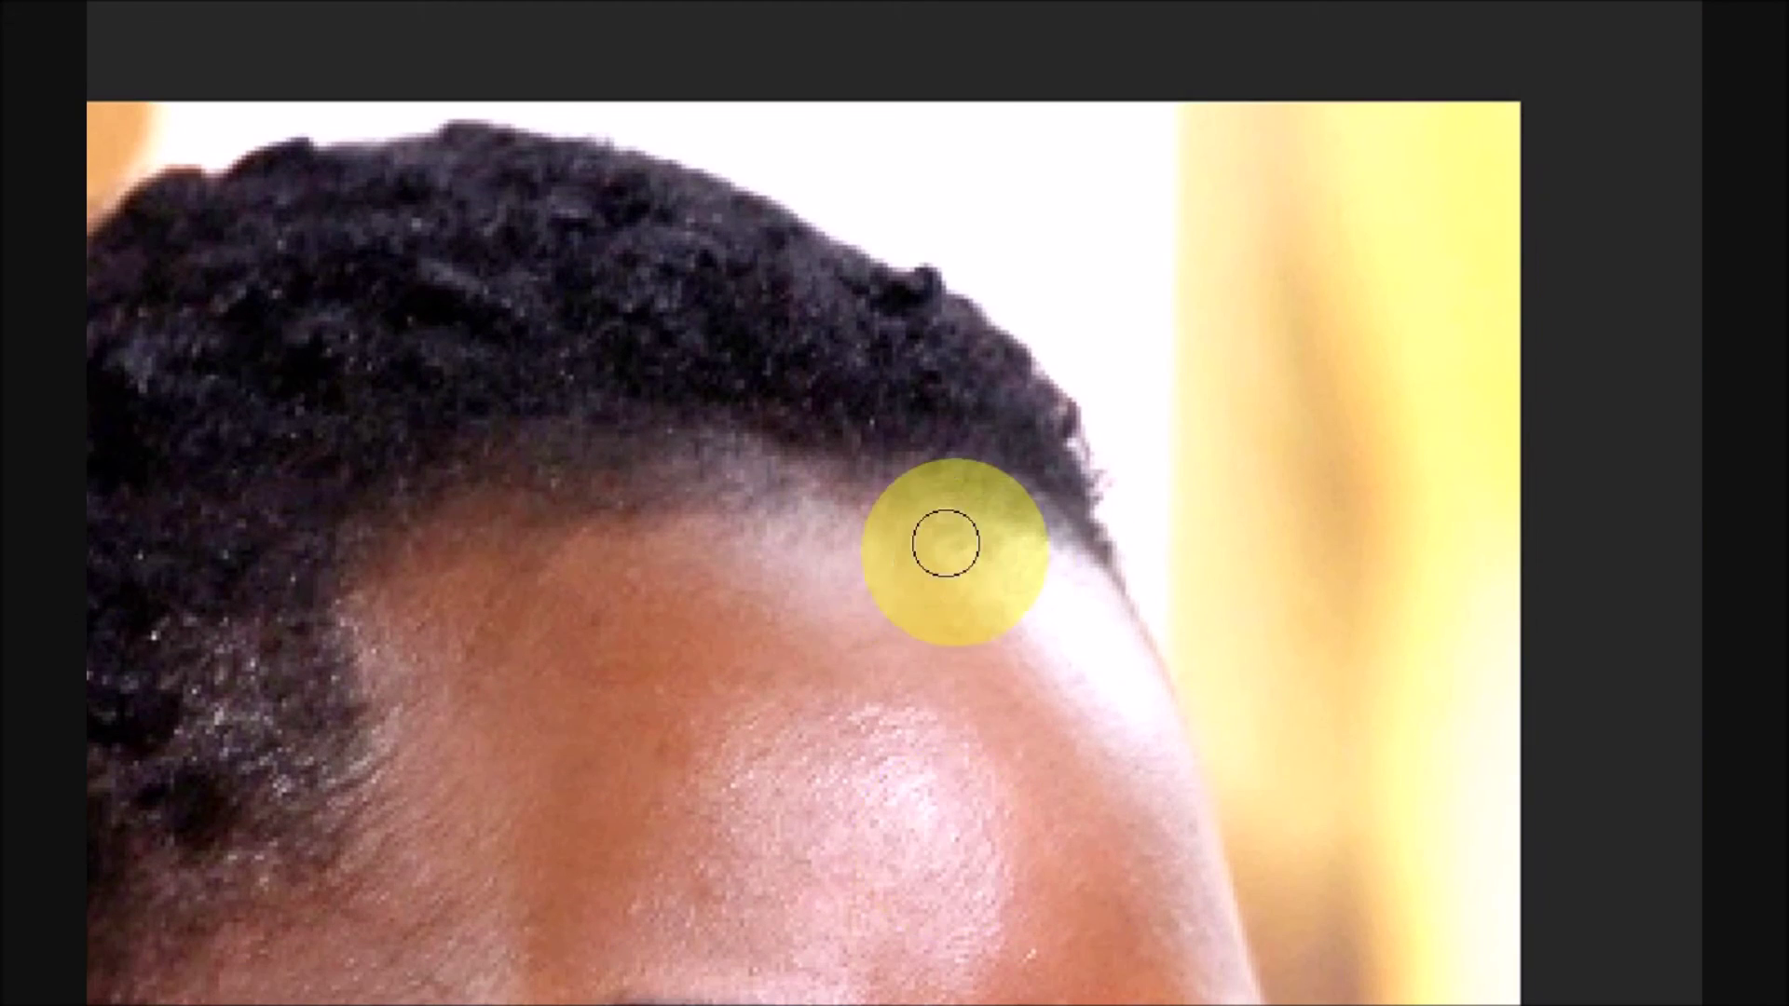
Brush touch-ups over the forehead, nose, below the lips, neckline and shoulder.
click(1141, 894)
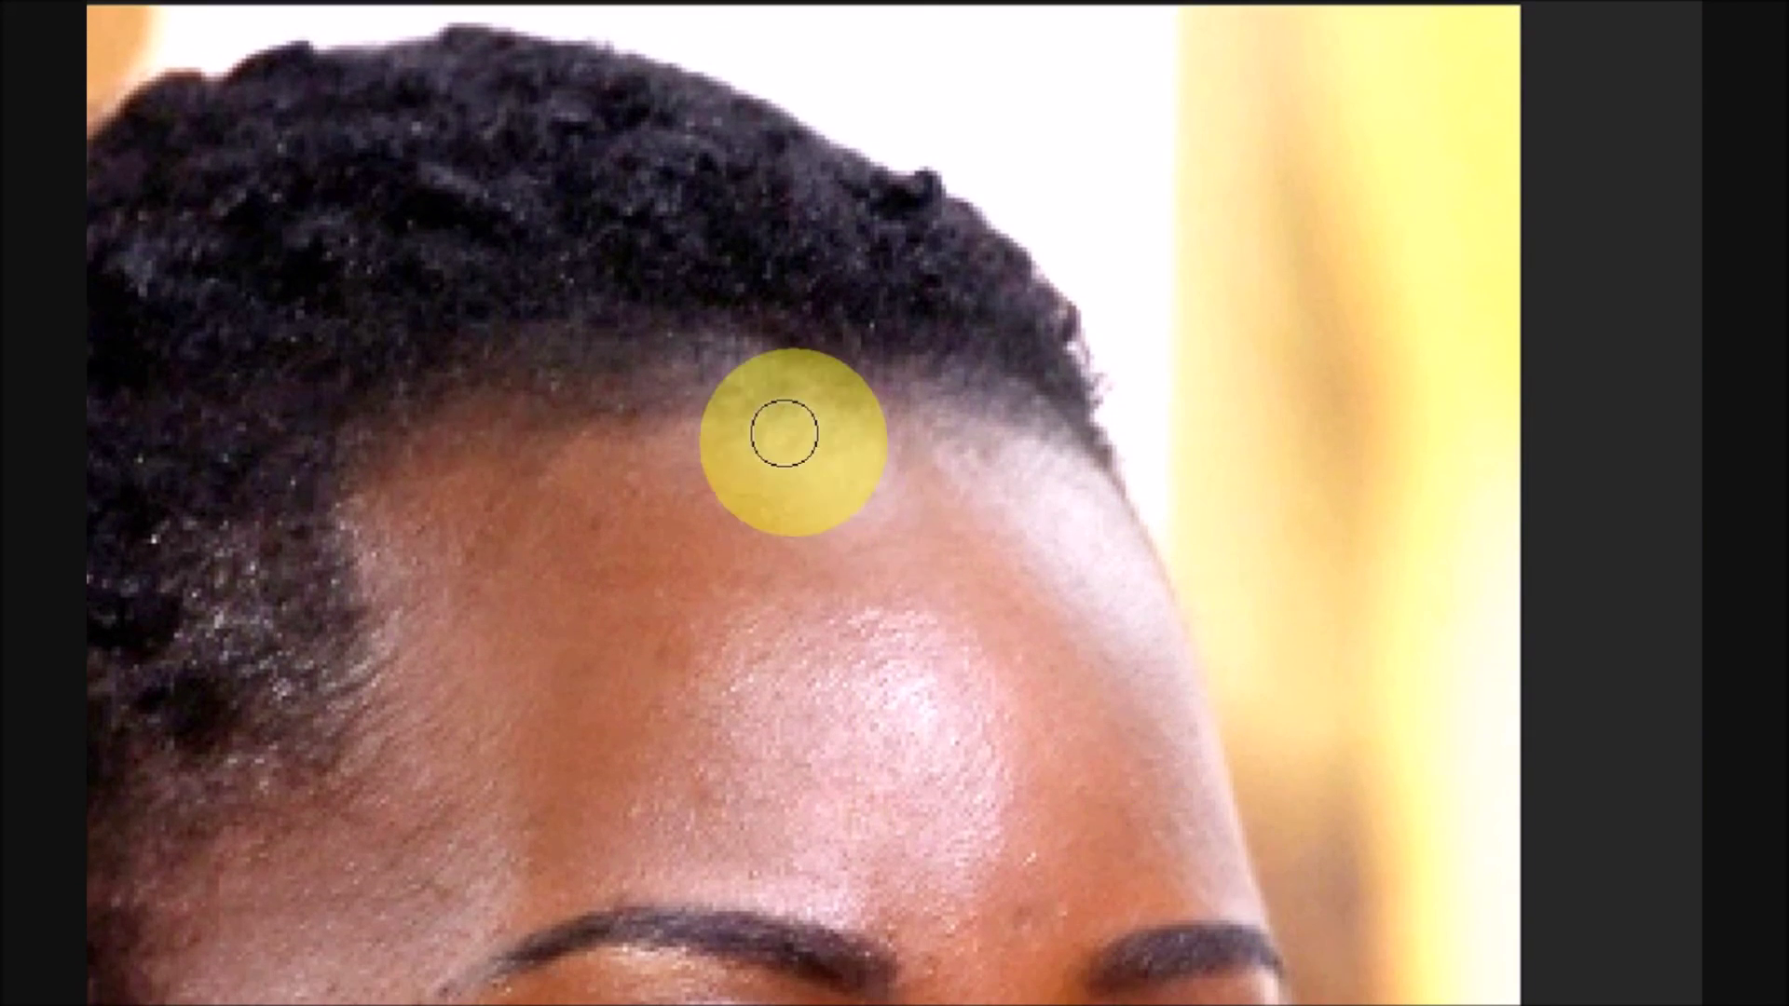
click(802, 547)
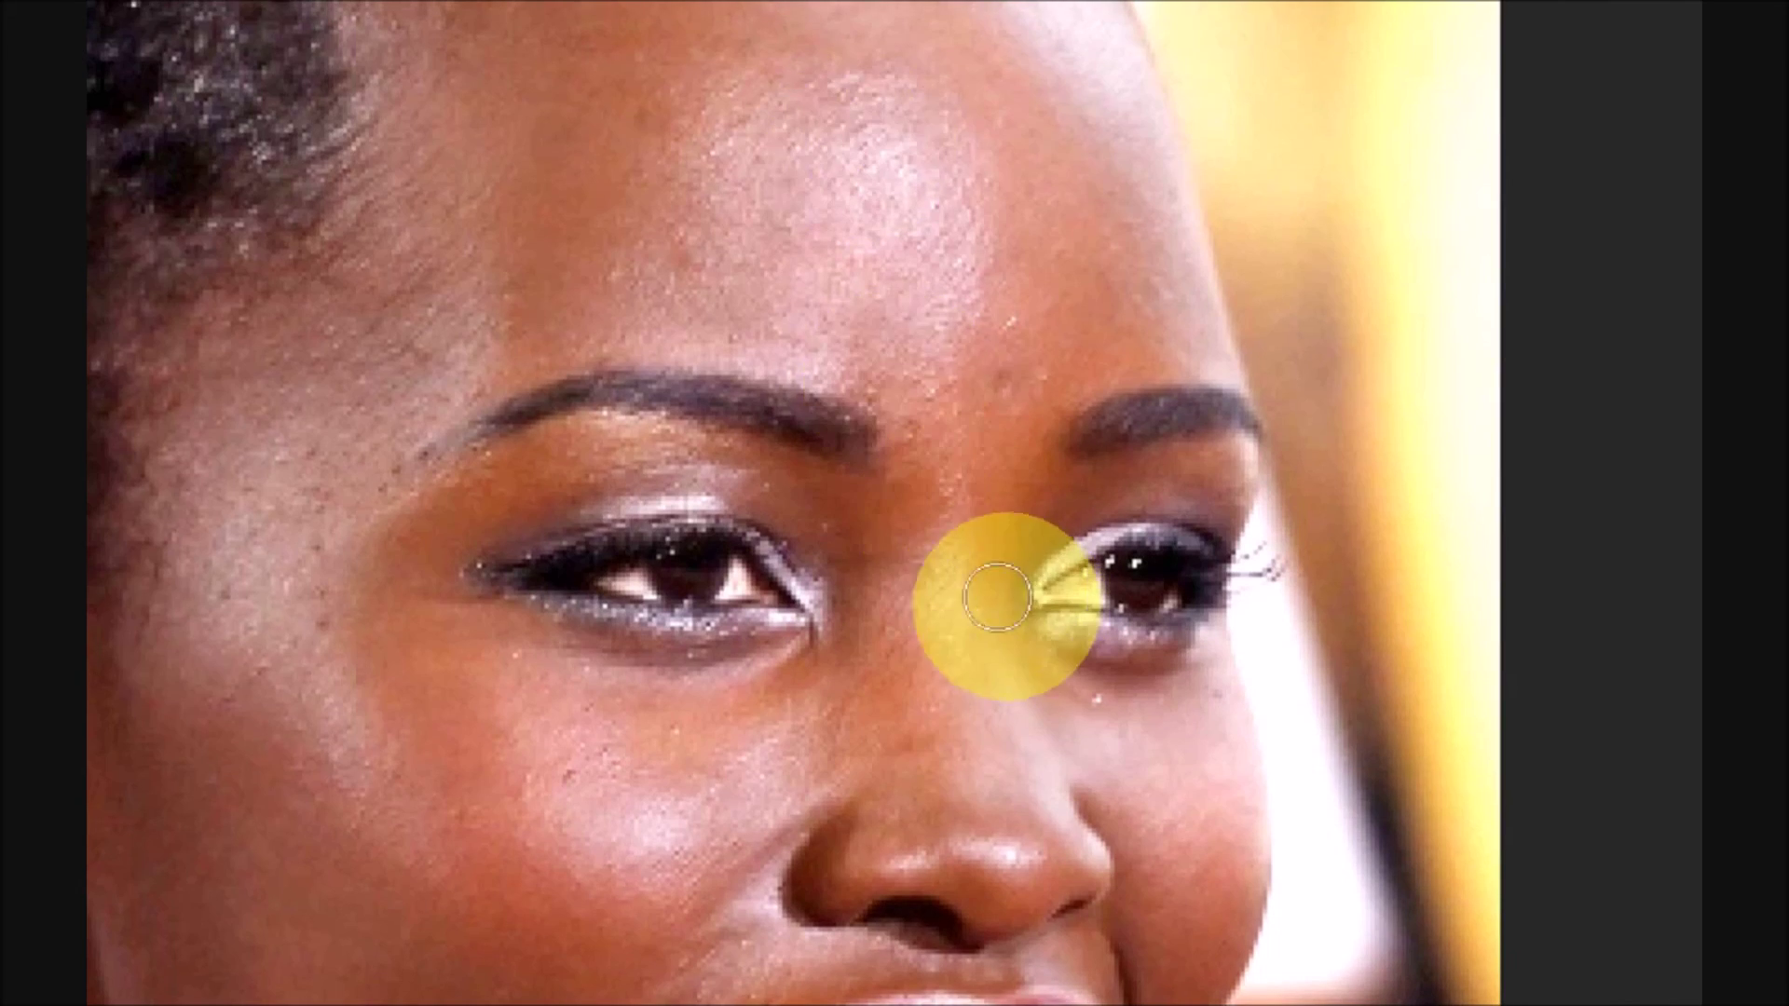
click(913, 454)
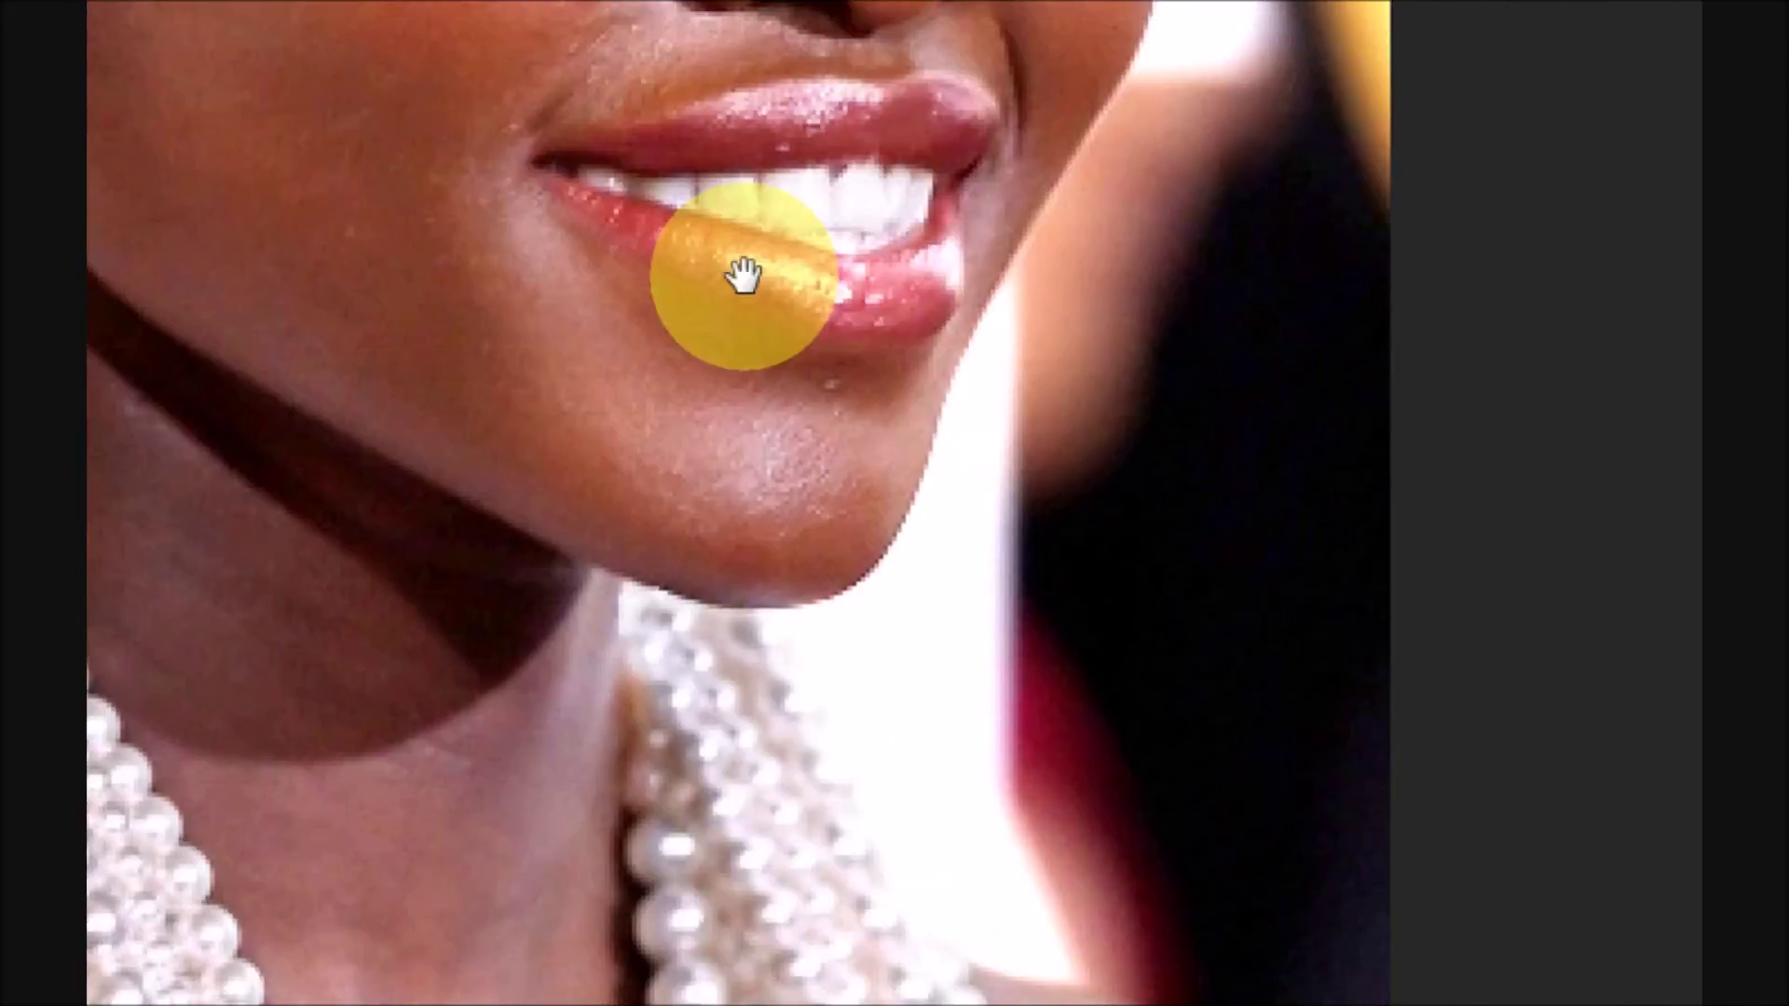
click(718, 466)
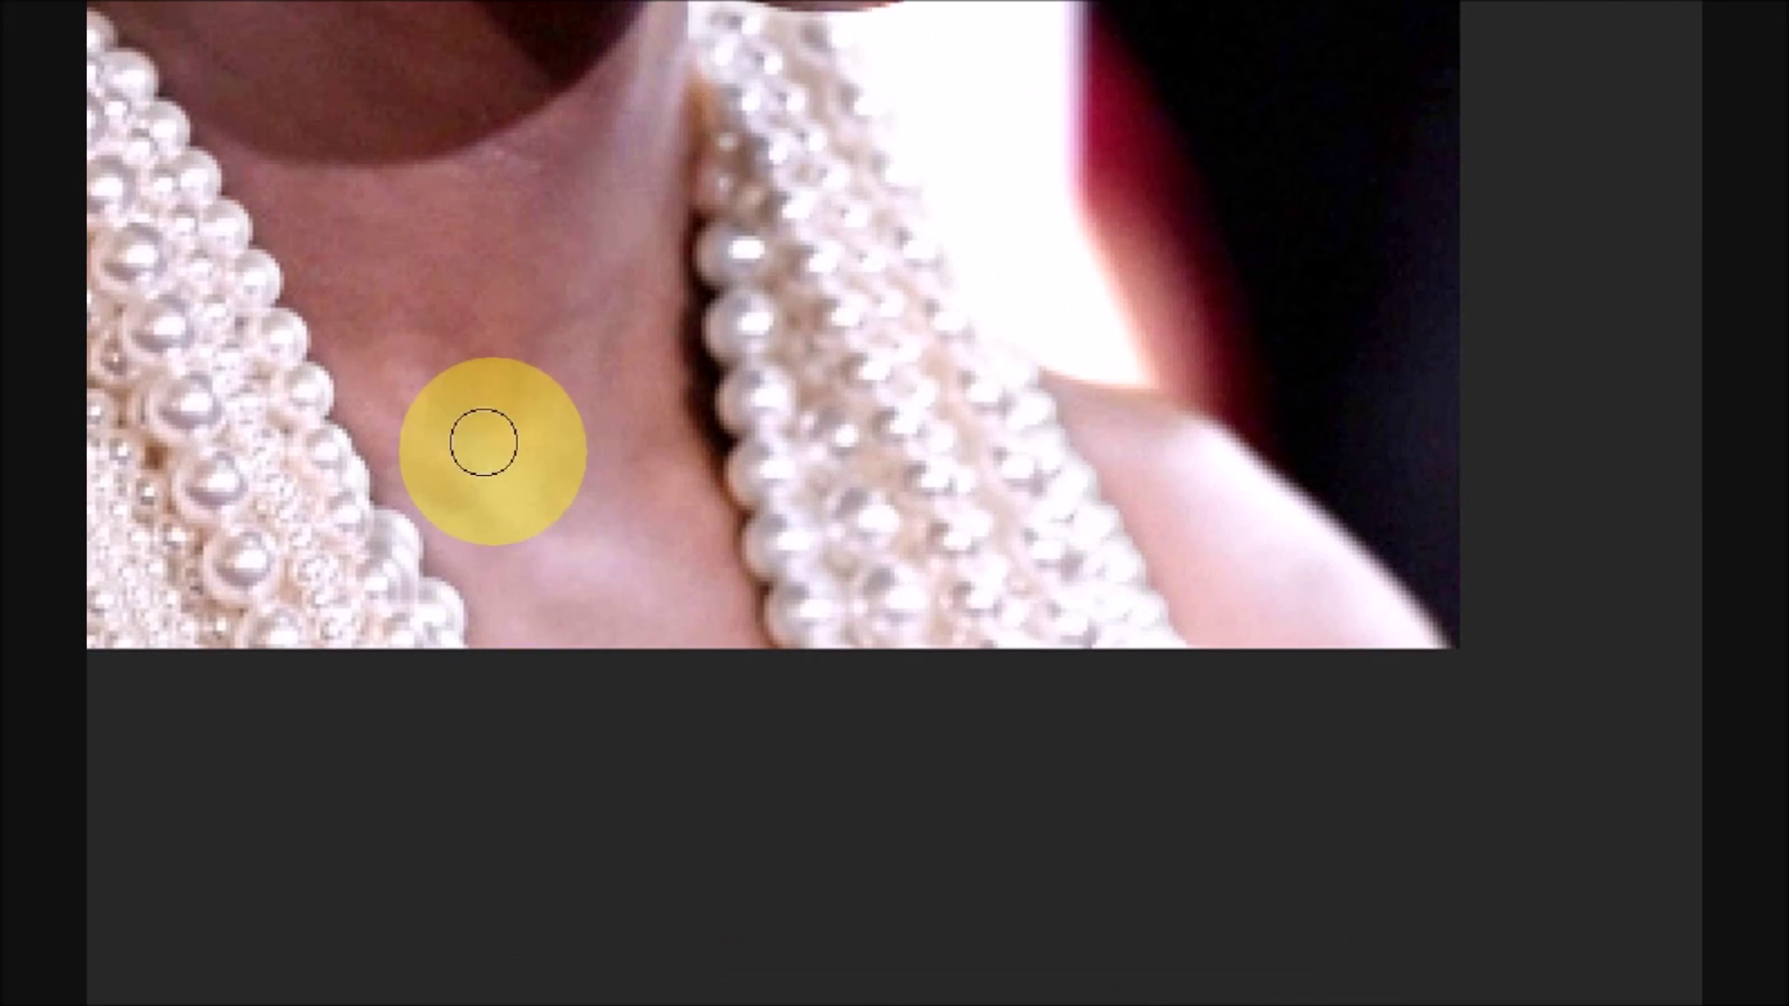
click(667, 599)
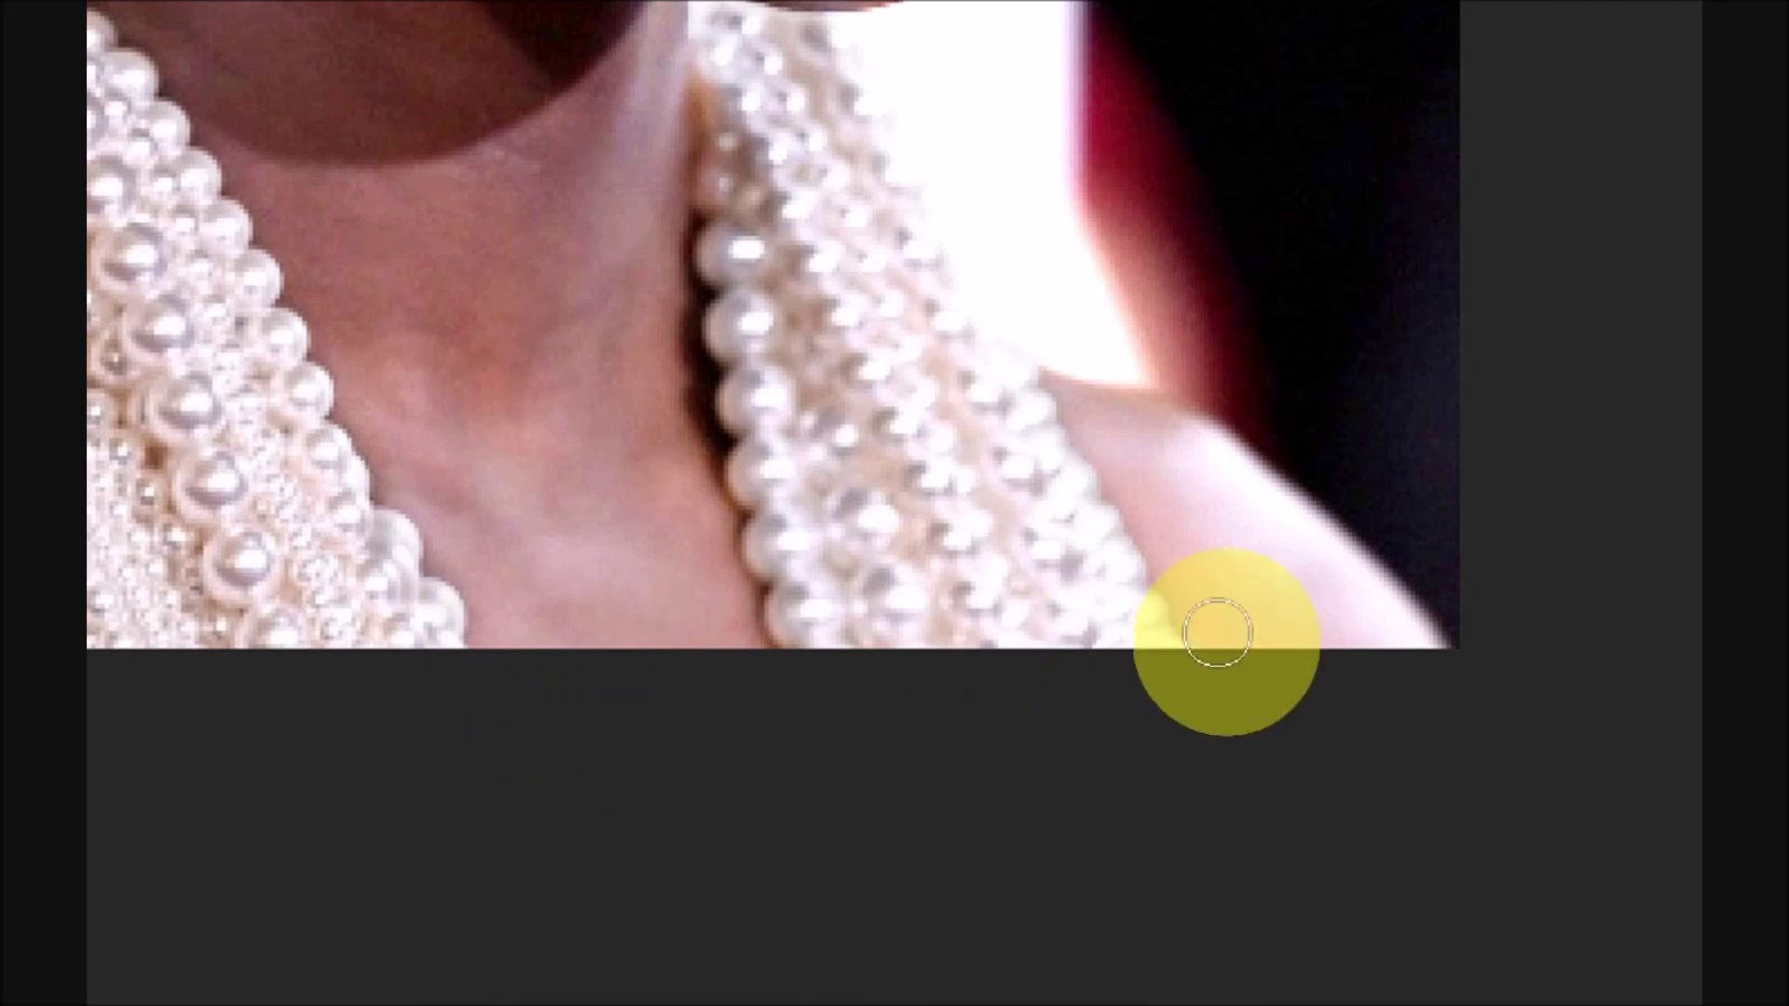
click(1245, 491)
click(1298, 531)
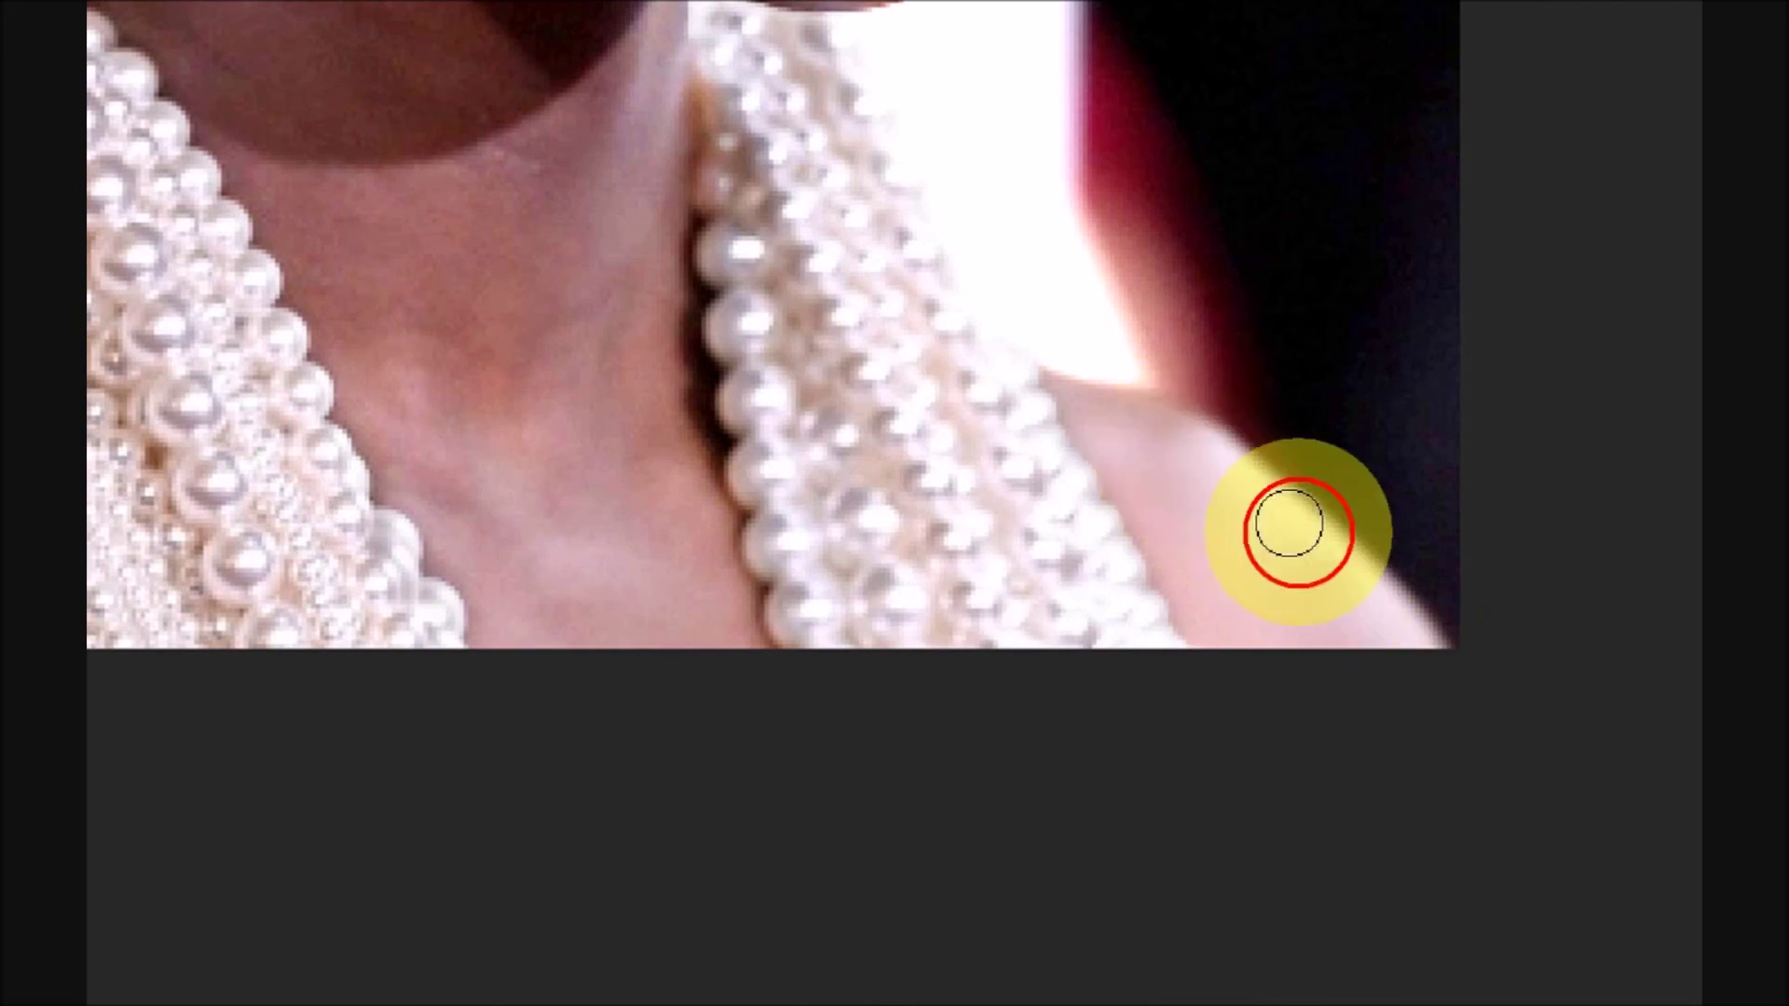
drag(1345, 555, 1310, 718)
Fit the whole retouched portrait on screen with Ctrl+0.
key(ctrl+0)
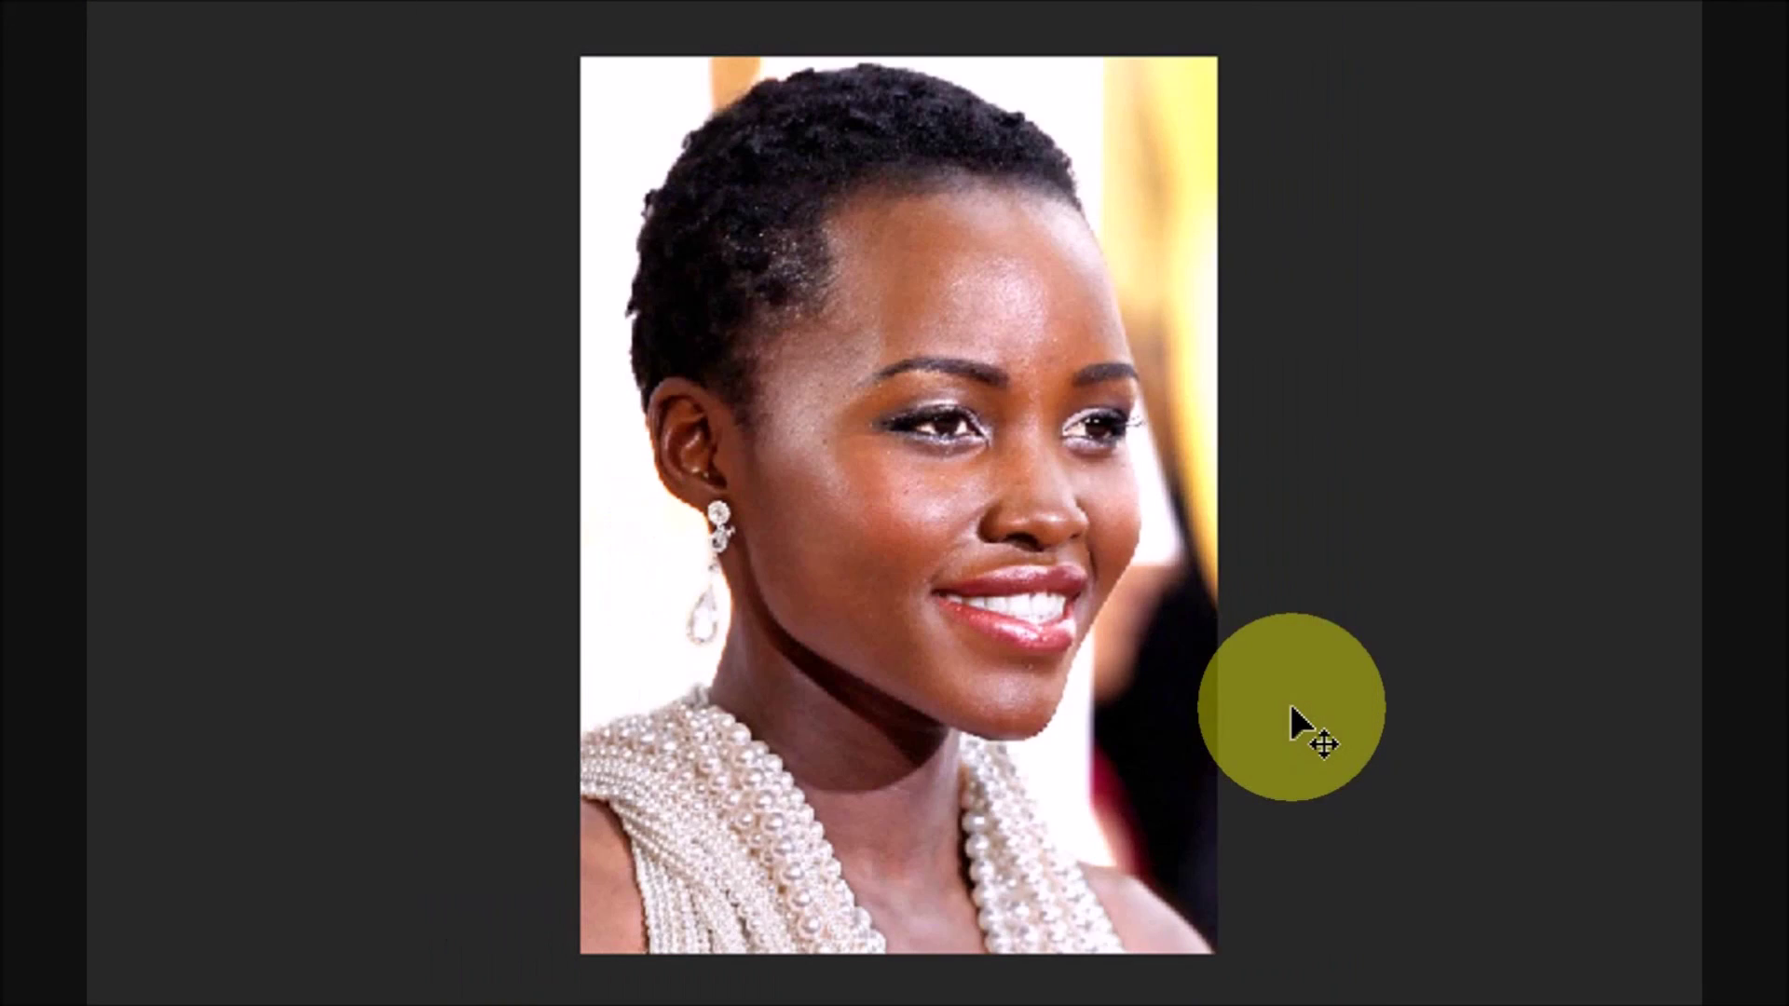